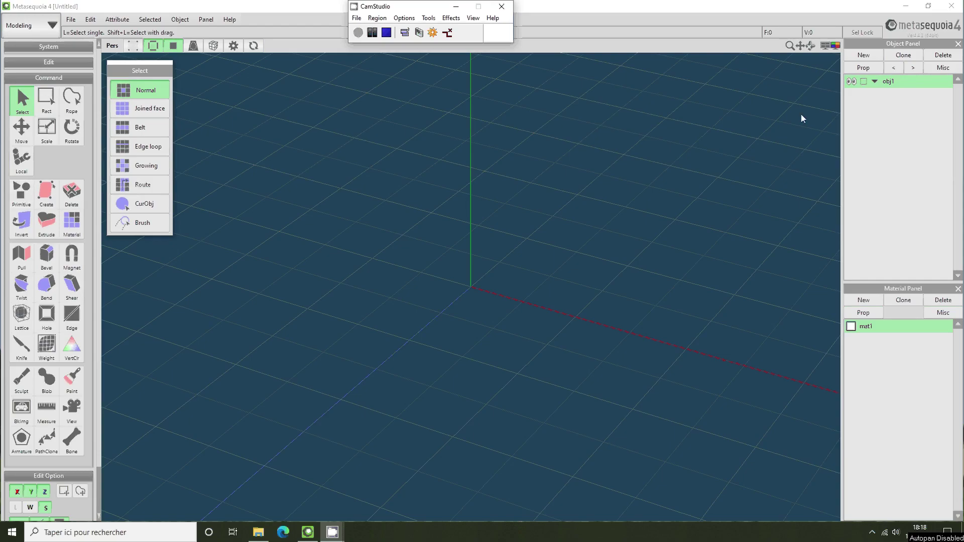
- Rename the object obj1 as RightWing
double_click(888, 82)
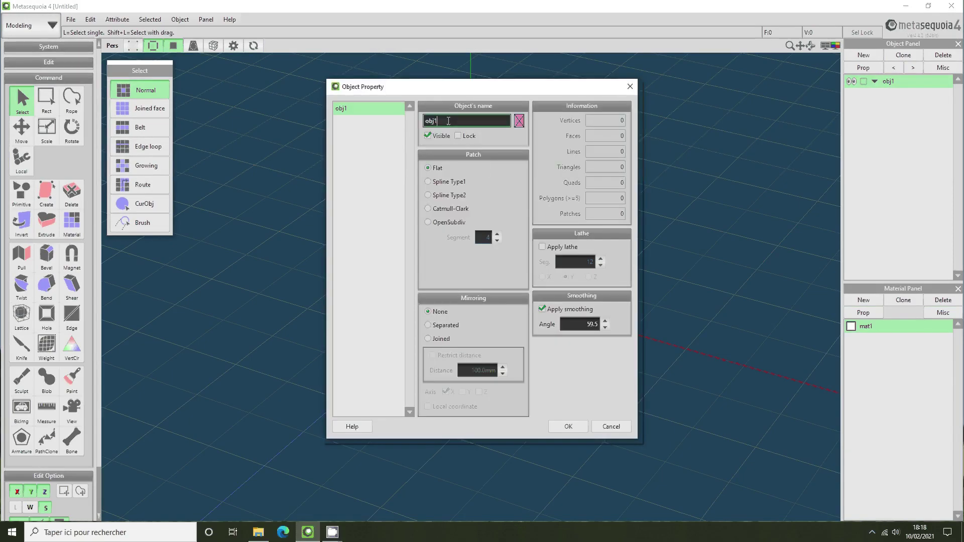
type("Right")
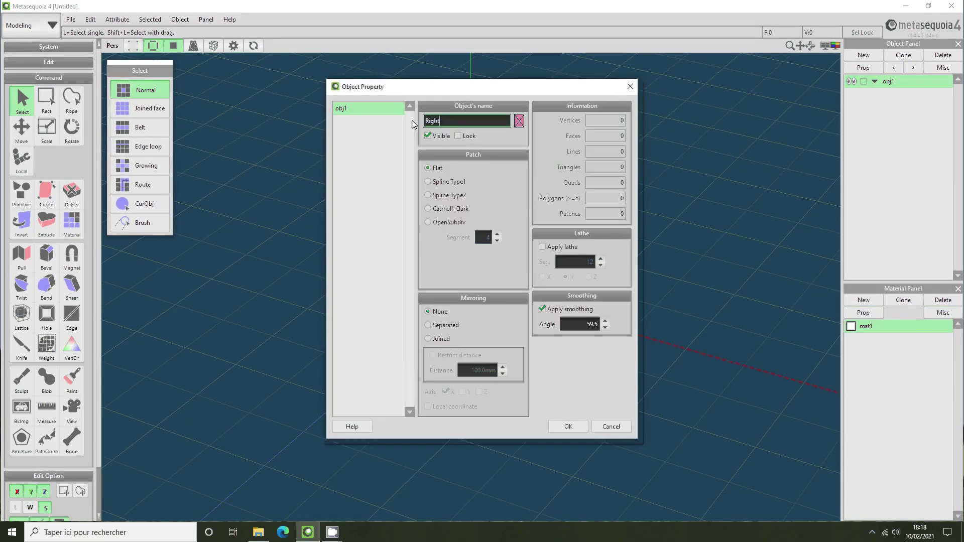
type("Wing")
key("Return")
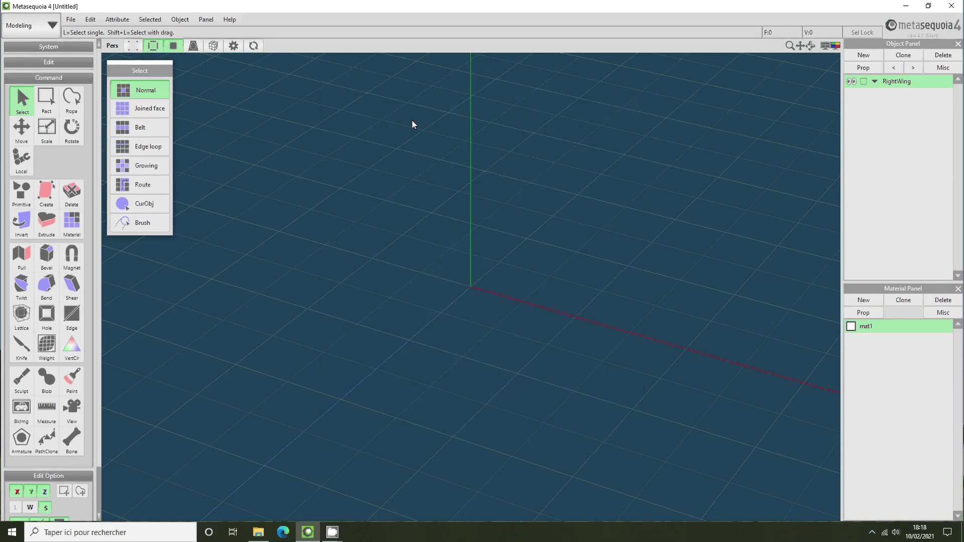
- Set the Create tool to draw edges and switch to an orthographic view from the back
left_click(46, 193)
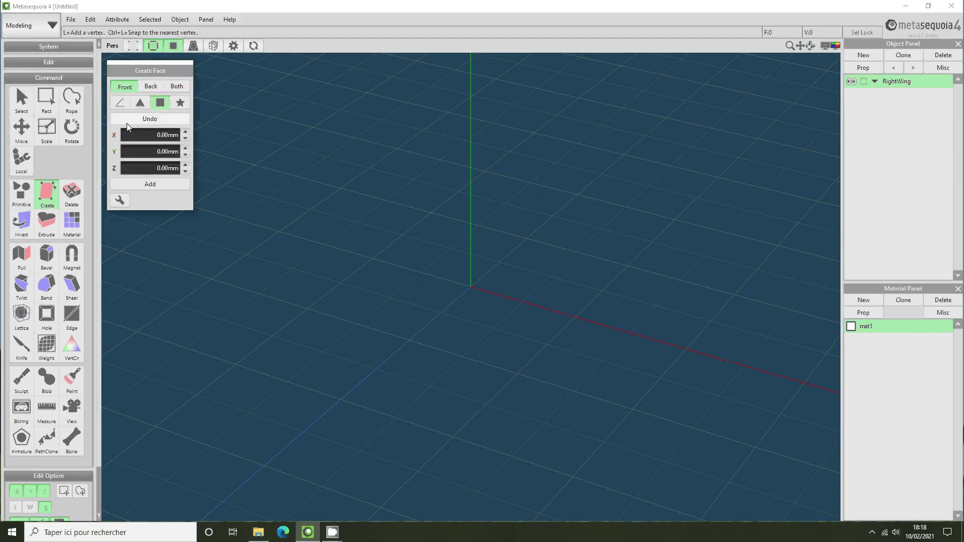
left_click(119, 103)
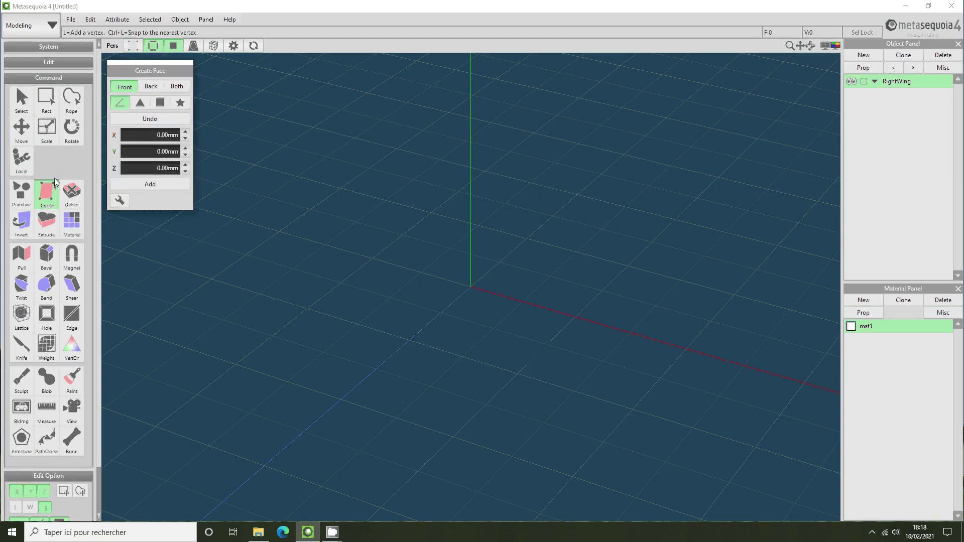
left_click(112, 45)
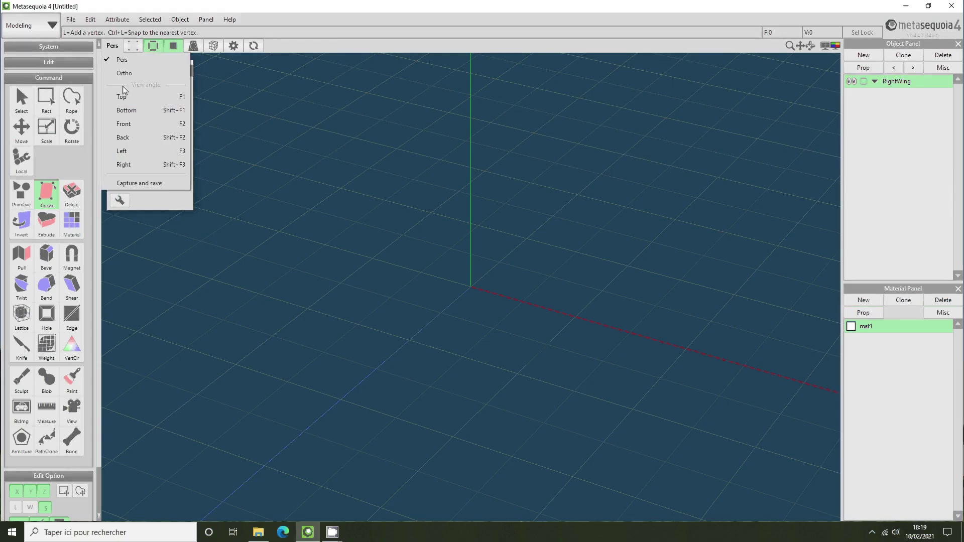
left_click(125, 137)
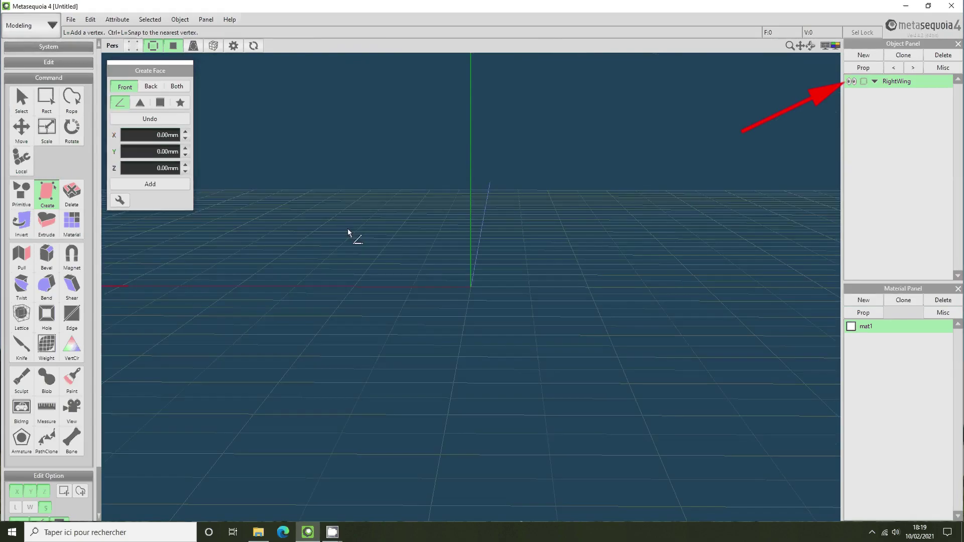
left_click(112, 46)
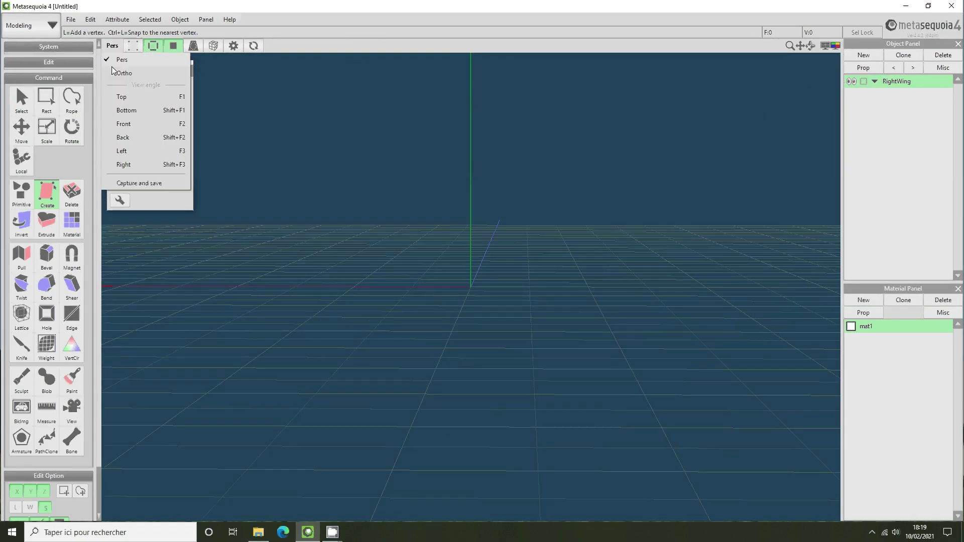
left_click(121, 73)
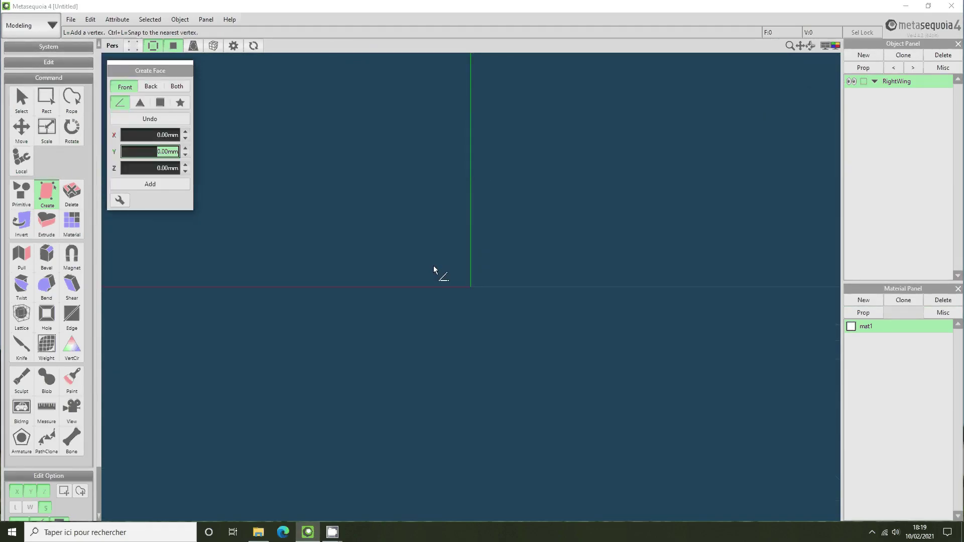
- Draw the airfoil's underside along the X axis from about X -62.6 mm and round the nose up to about X 75.9, Y 15 mm
left_click(544, 287)
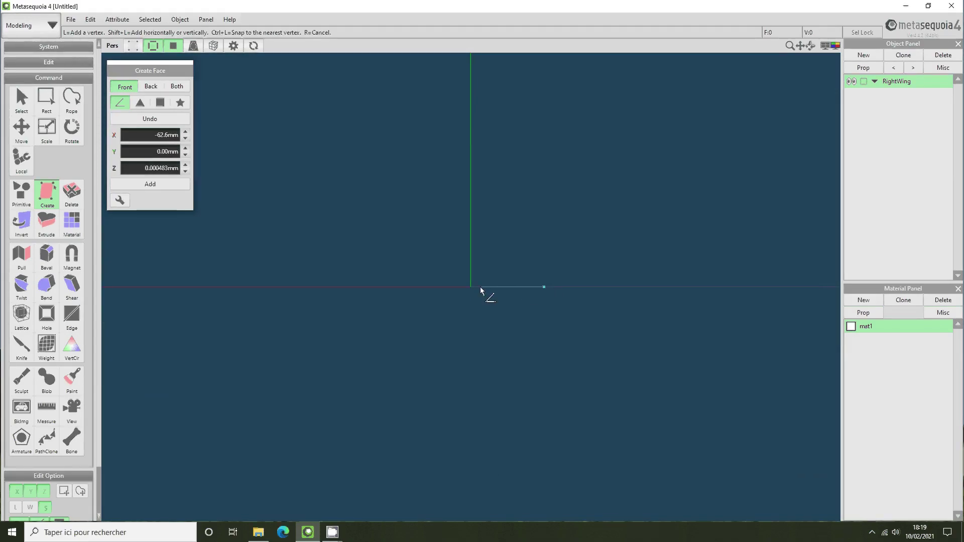
left_click(516, 287)
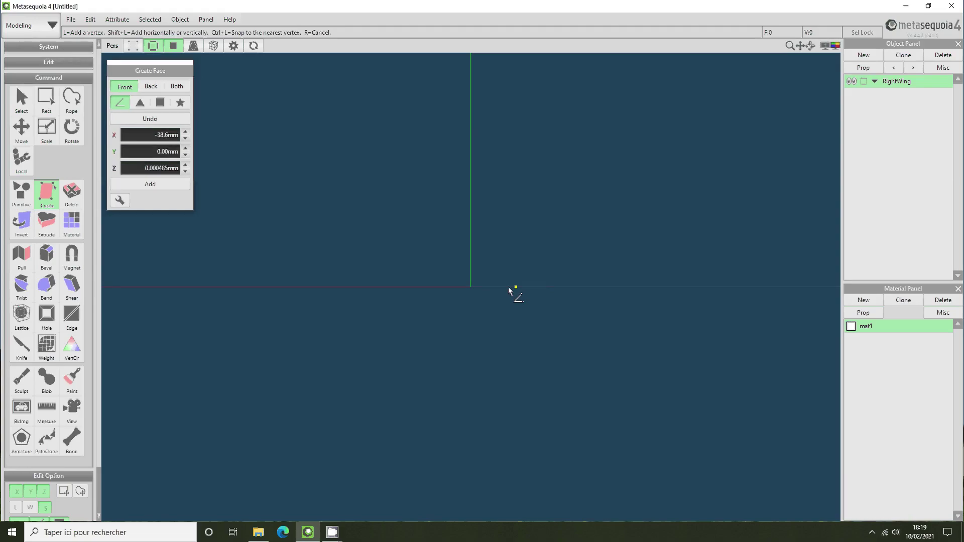
left_click(478, 287)
left_click(393, 286)
left_click(383, 286)
left_click(380, 278)
left_click(381, 270)
left_click(382, 269)
left_click(475, 275)
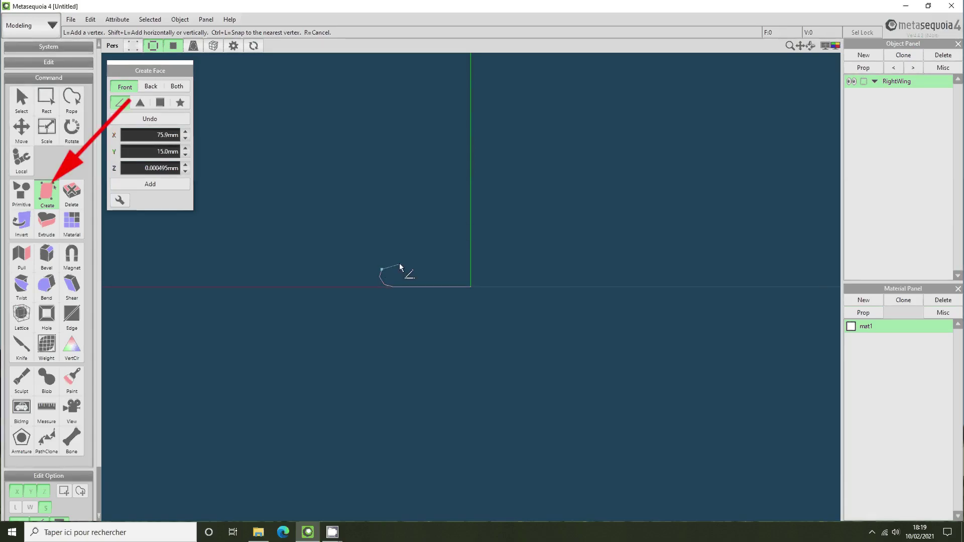
- Continue the edge line over the airfoil's upper surface, ending at about X -77.6, Y 12 mm
left_click(388, 262)
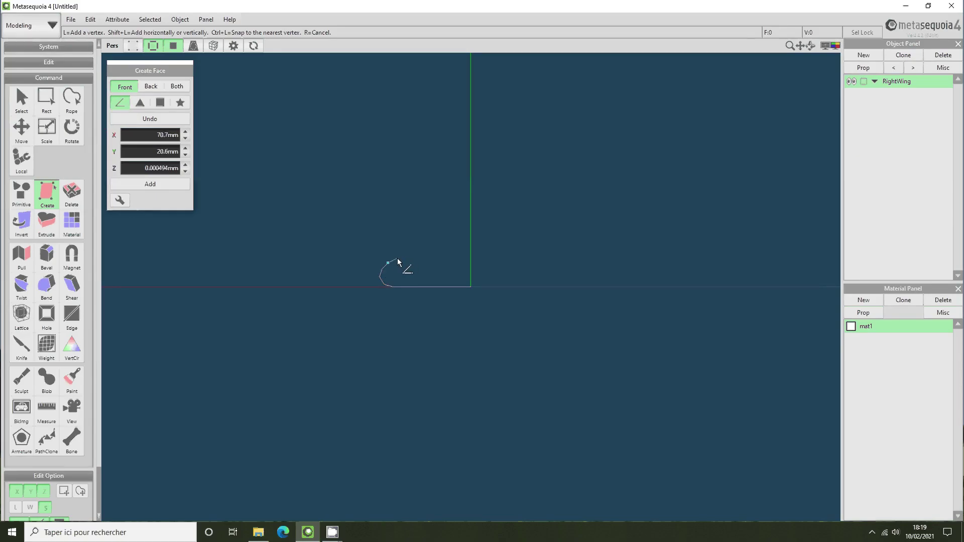
left_click(398, 258)
left_click(425, 256)
left_click(457, 256)
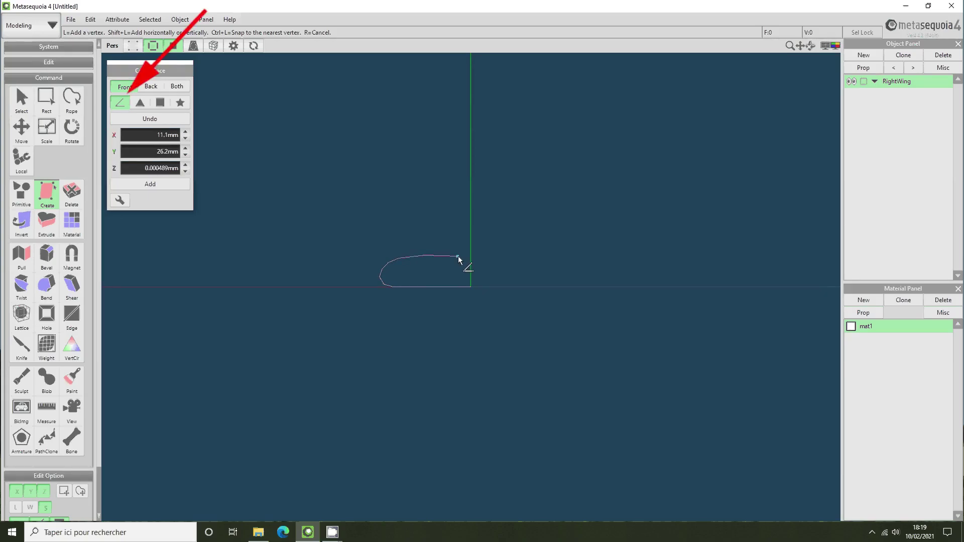
left_click(523, 266)
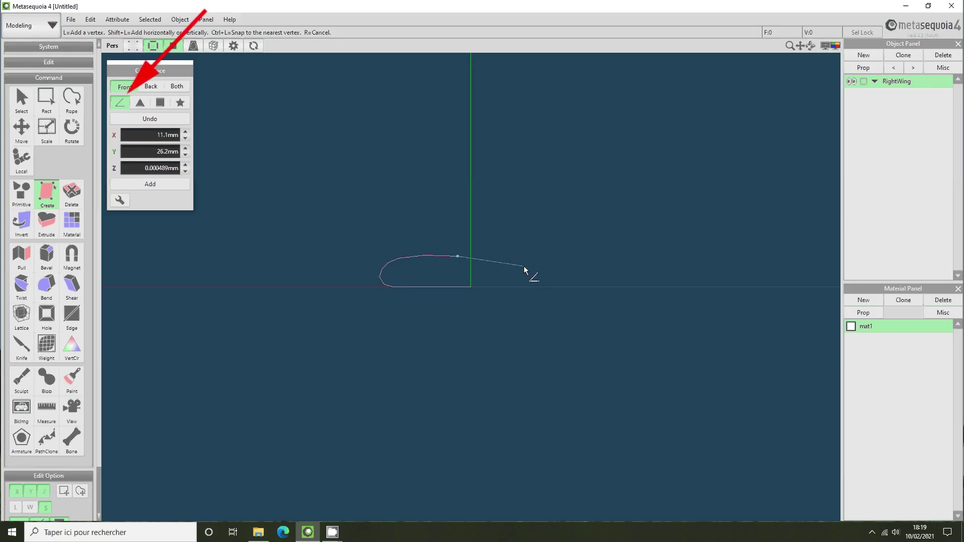
left_click(561, 273)
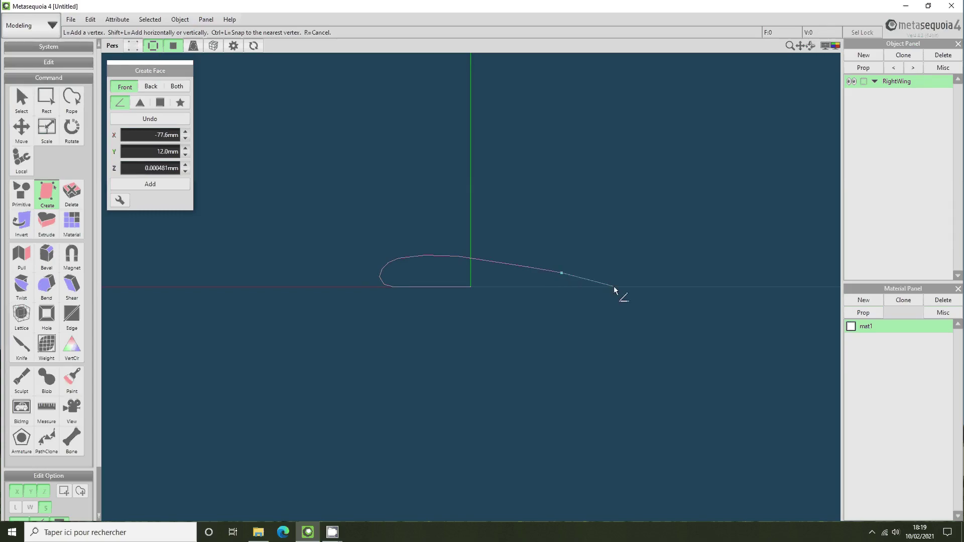
- Extend the underside line and join it to the upper surface, closing the profile at a trailing tip at about X -106 mm
right_click_drag(613, 286, 612, 289)
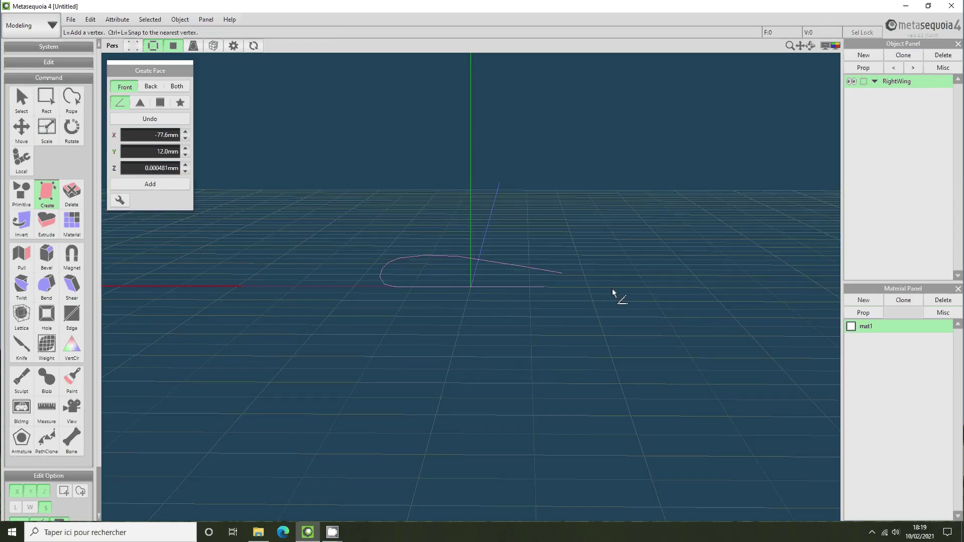
scroll(562, 291, "up", 5)
left_click(659, 289)
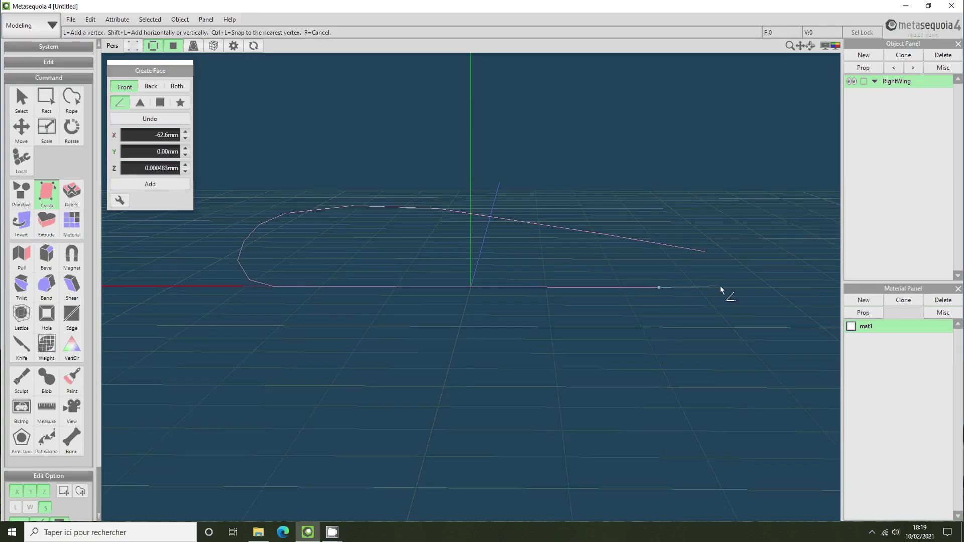
left_click(689, 287)
left_click(788, 287)
left_click(704, 251)
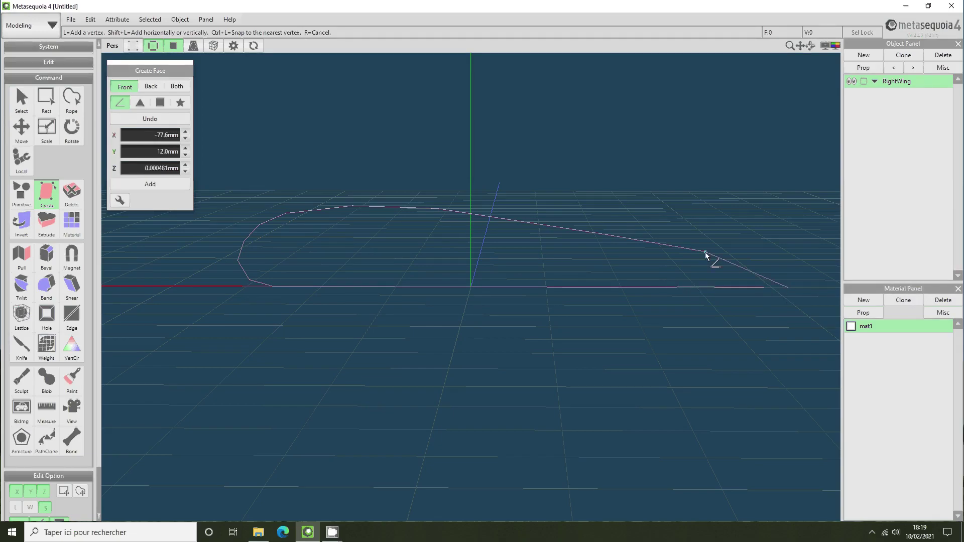
left_click(766, 288)
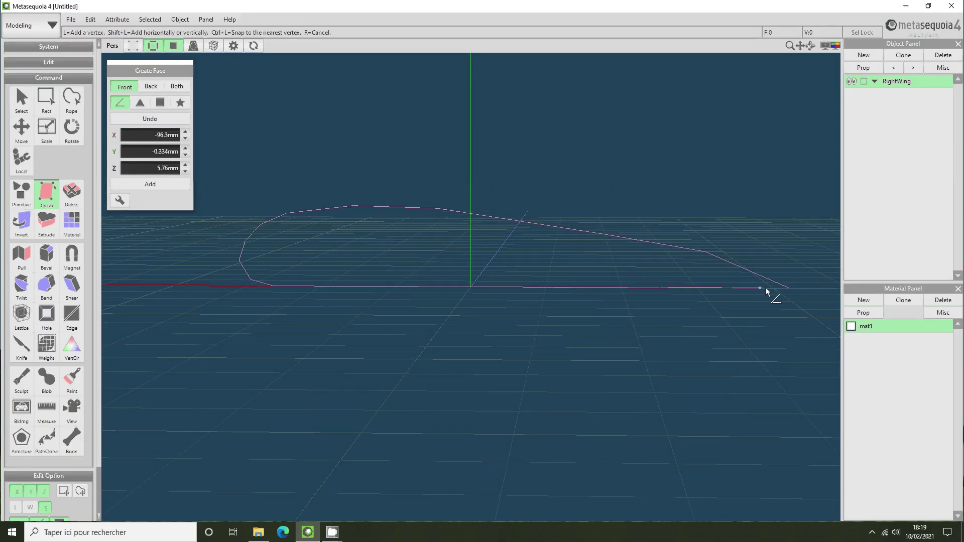
left_click(789, 288)
- Turn on the display of vertices and view the closed airfoil profile at an angle
right_click_drag(789, 289, 432, 112)
left_click(128, 45)
right_click_drag(402, 162, 303, 267)
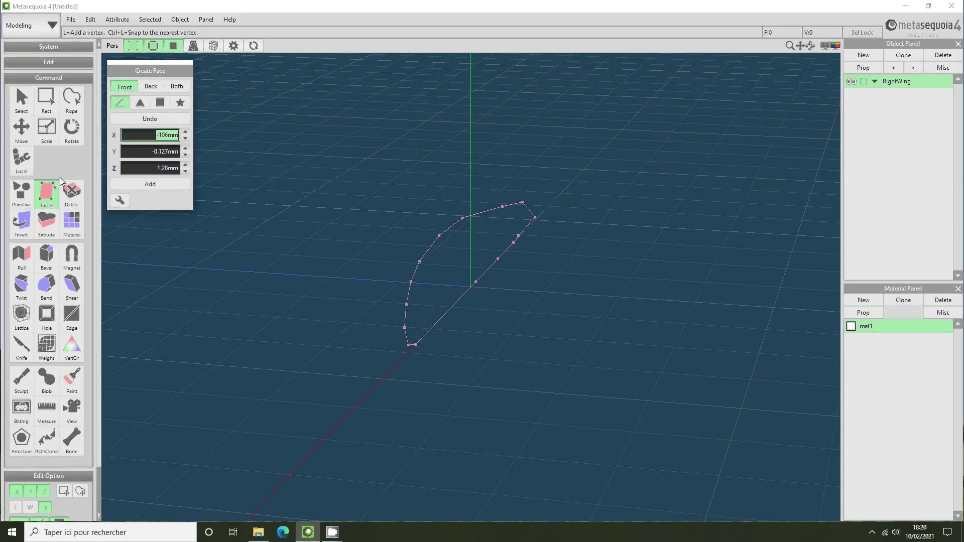
- Check the absolute coordinates of the profile's nose and underside vertices with the Move tool
left_click(22, 129)
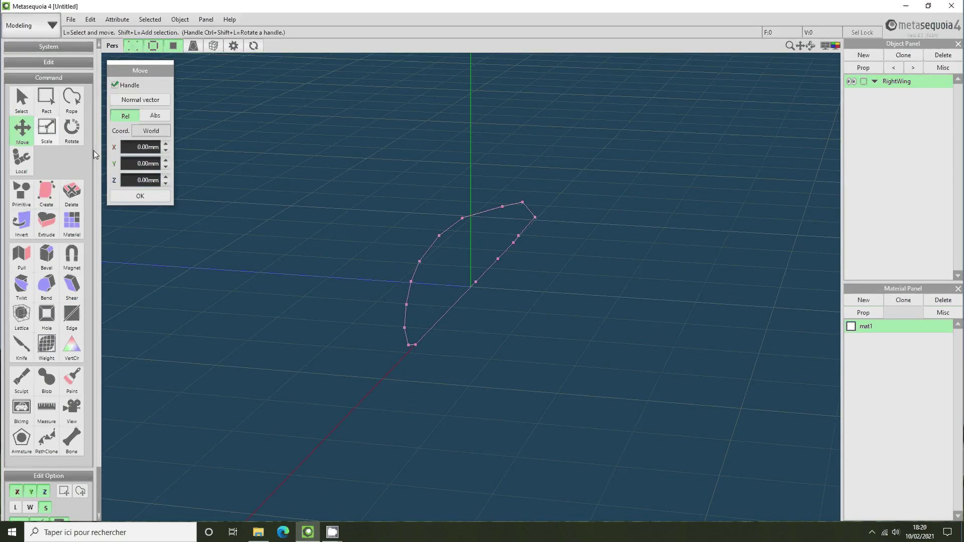
left_click(420, 262)
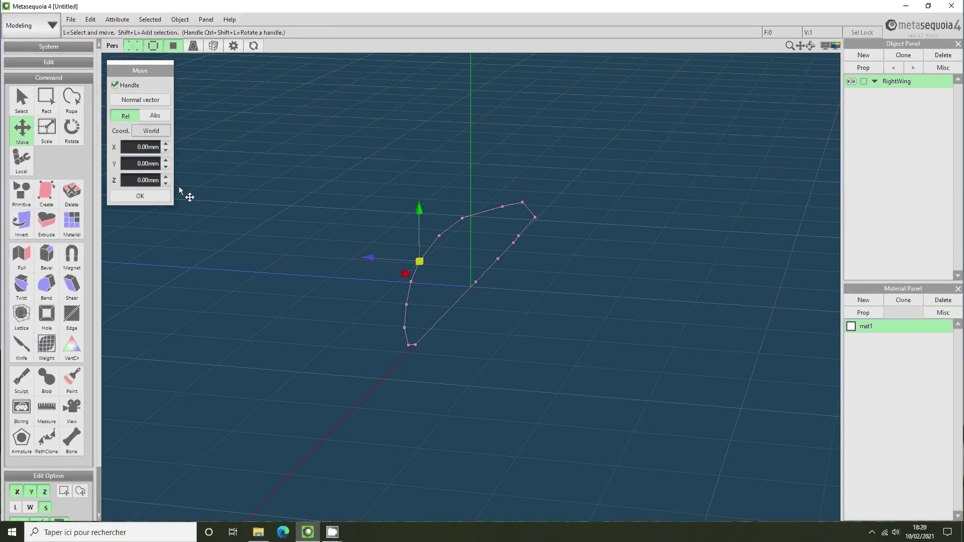
left_click(150, 119)
left_click(145, 179)
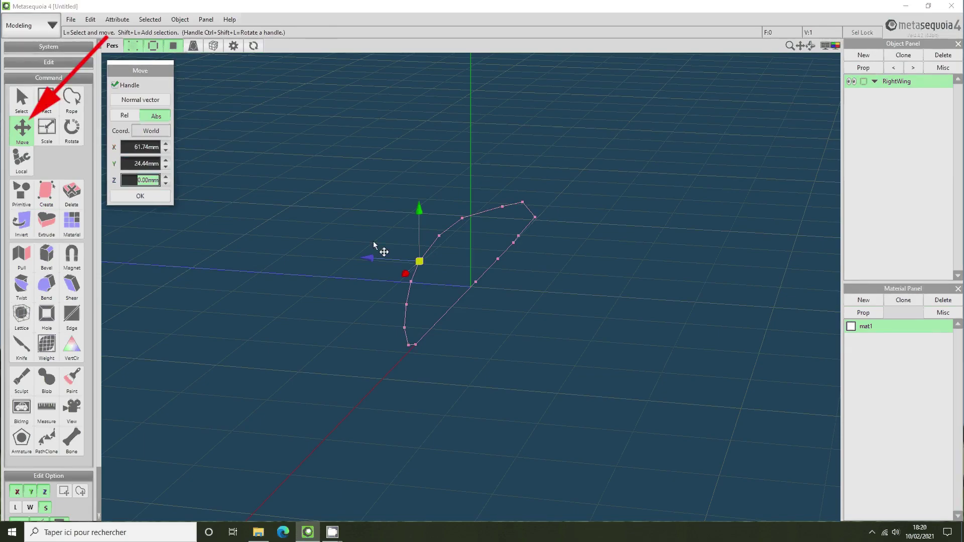
left_click_drag(419, 261, 418, 348)
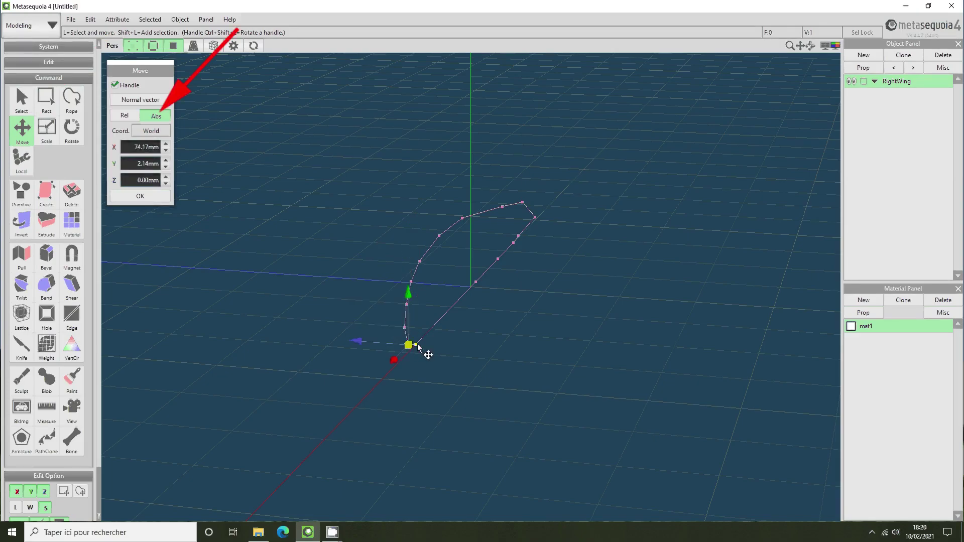
left_click(475, 282)
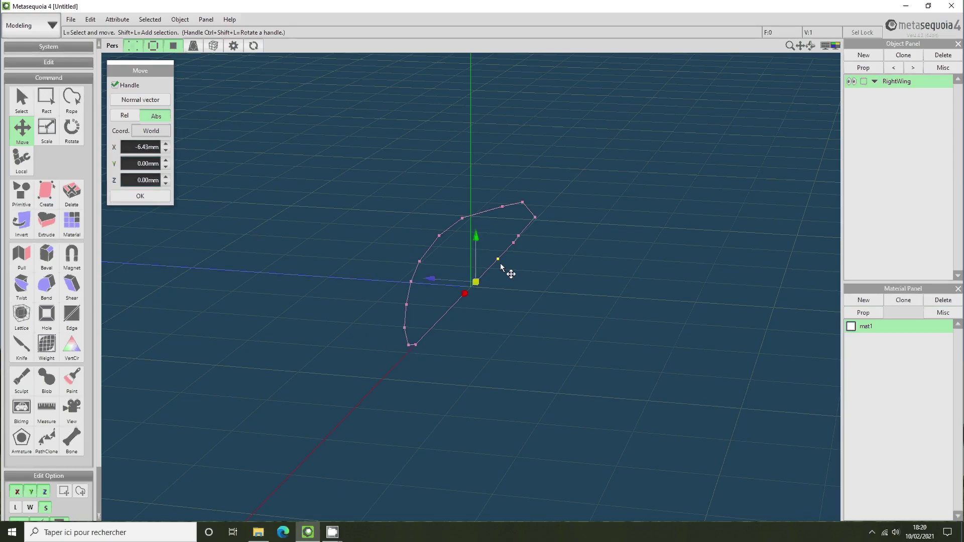
left_click(498, 259)
left_click(513, 244)
- Set the absolute Z position of the last underside vertex before the trailing tip to 0 mm
left_click(518, 236)
left_click(518, 236)
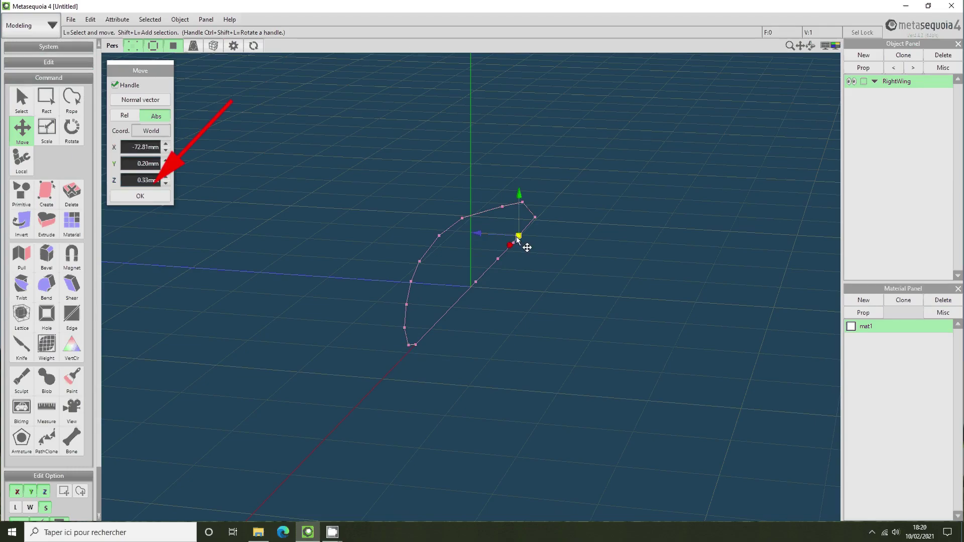
double_click(139, 181)
type("0")
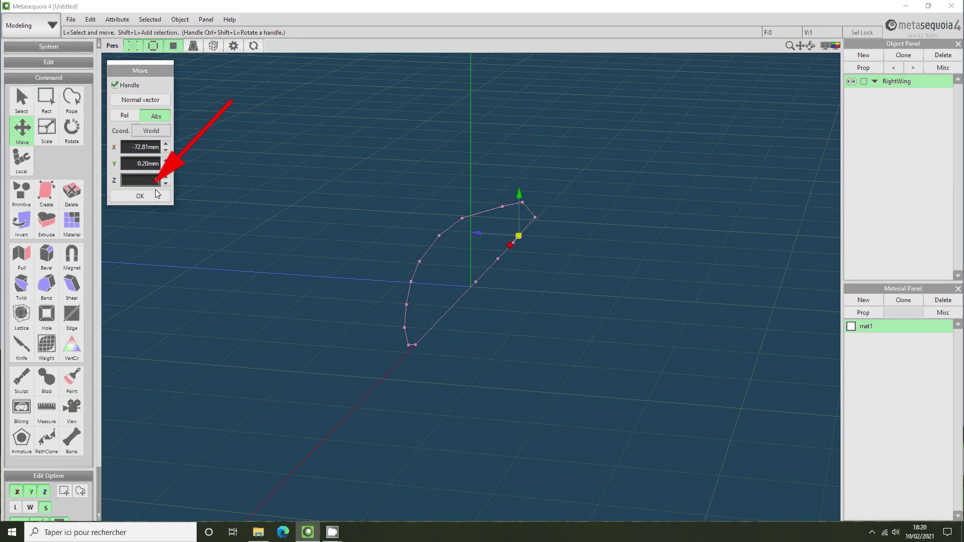
key("Return")
- Set the absolute Z position of the trailing tip vertex to 0 mm
left_click(535, 217)
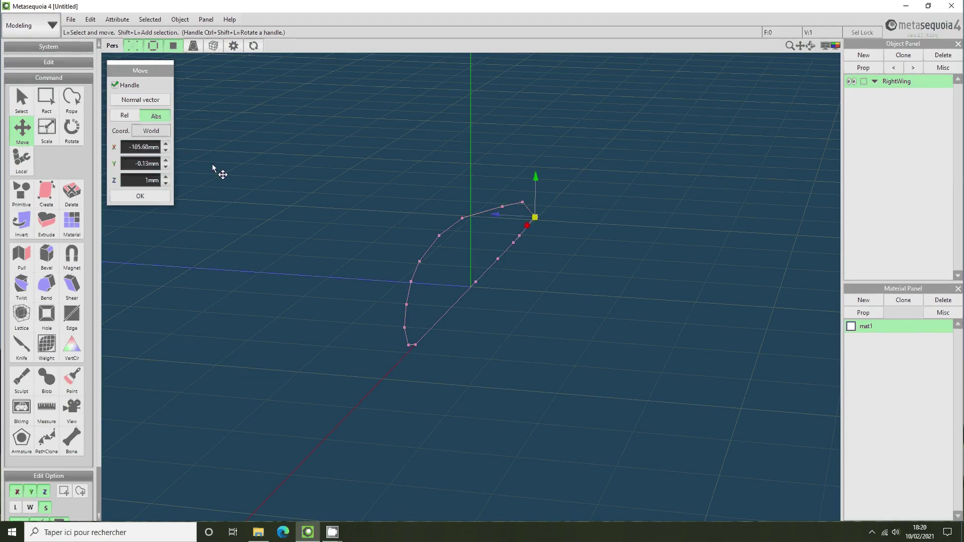
double_click(145, 180)
type("0")
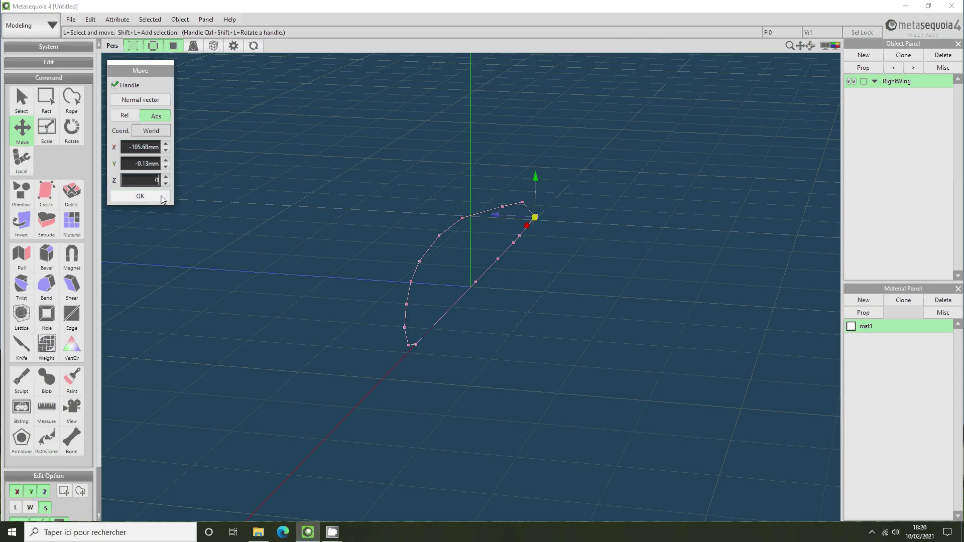
left_click(140, 197)
- Check the absolute coordinates of the profile's upper vertices and underside vertices one by one with the Move tool
left_click(523, 203)
left_click(502, 207)
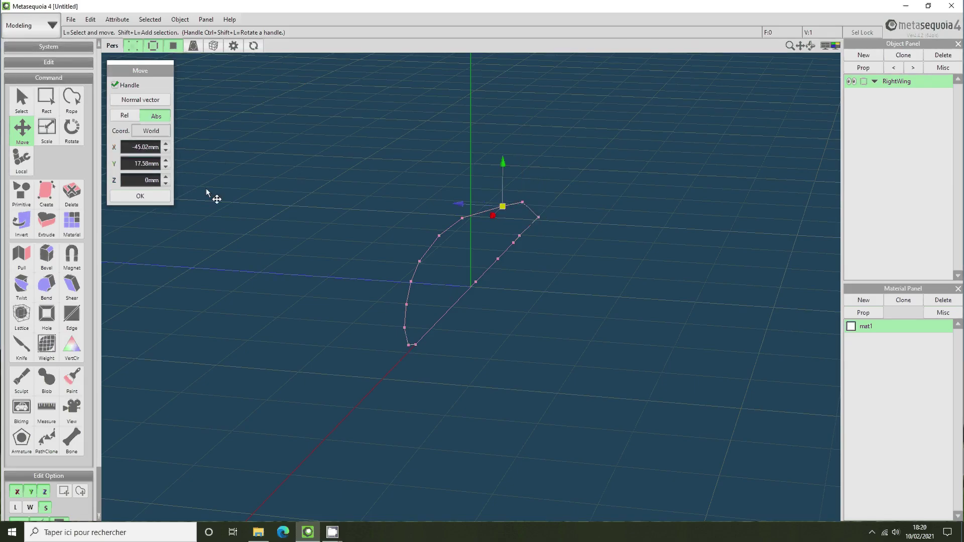
left_click(462, 218)
left_click(440, 235)
right_click_drag(448, 310, 400, 324)
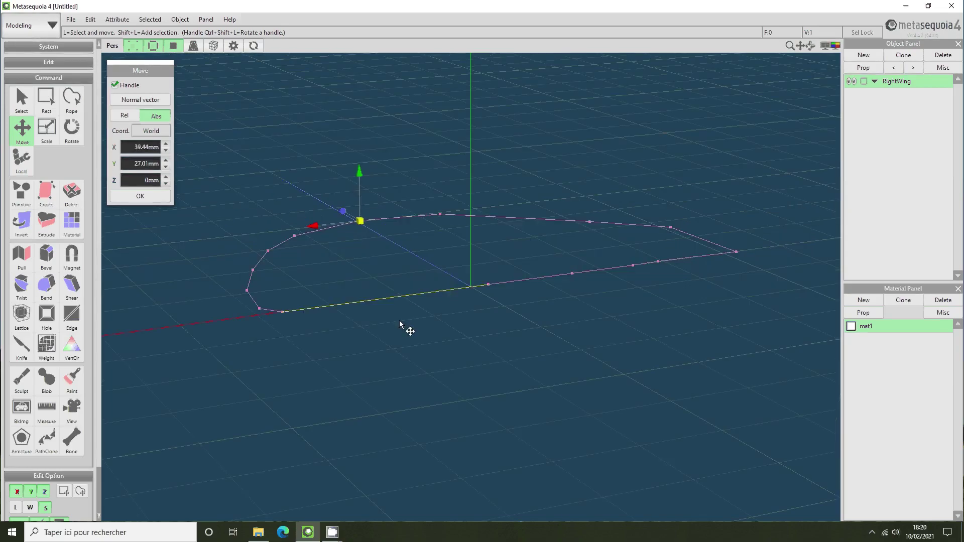
left_click(284, 312)
left_click_drag(285, 312, 487, 285)
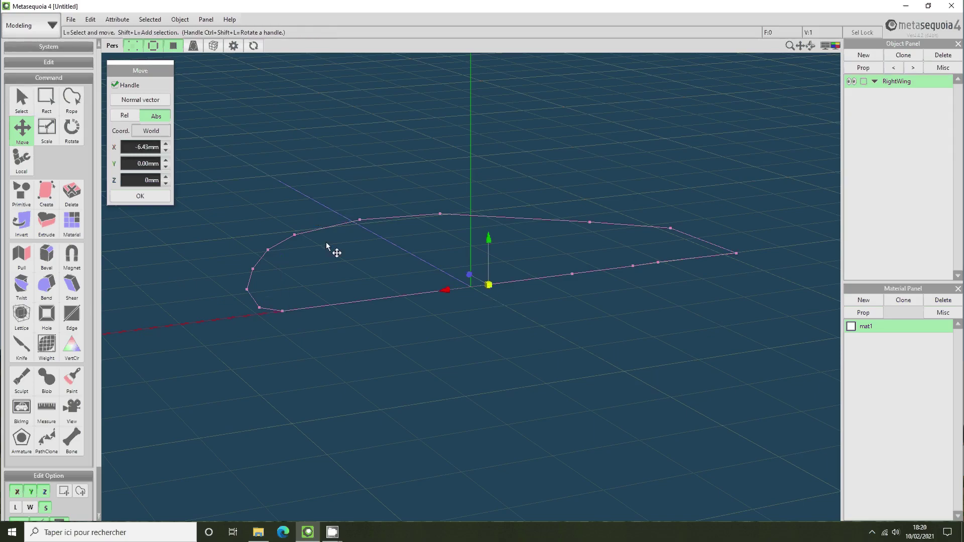
left_click_drag(125, 163, 196, 147)
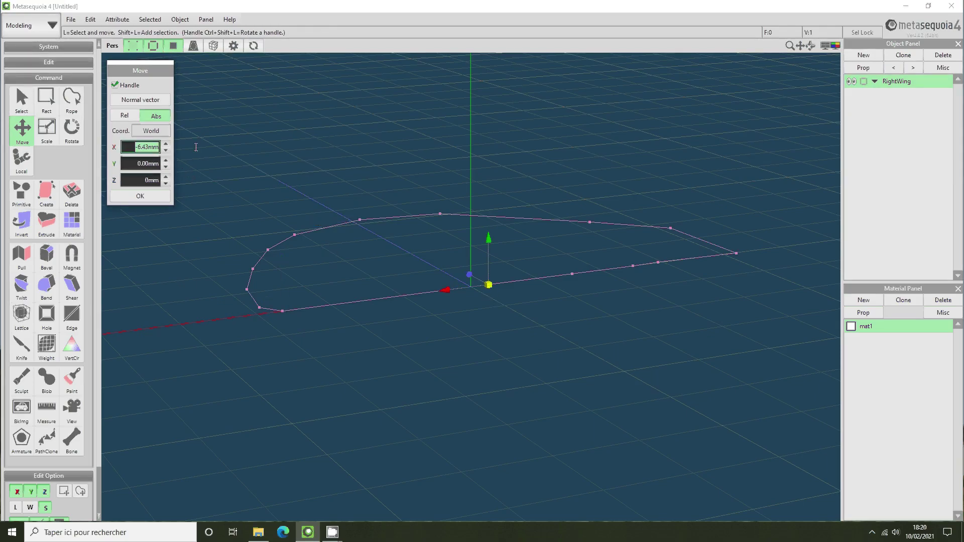
left_click_drag(134, 164, 149, 168)
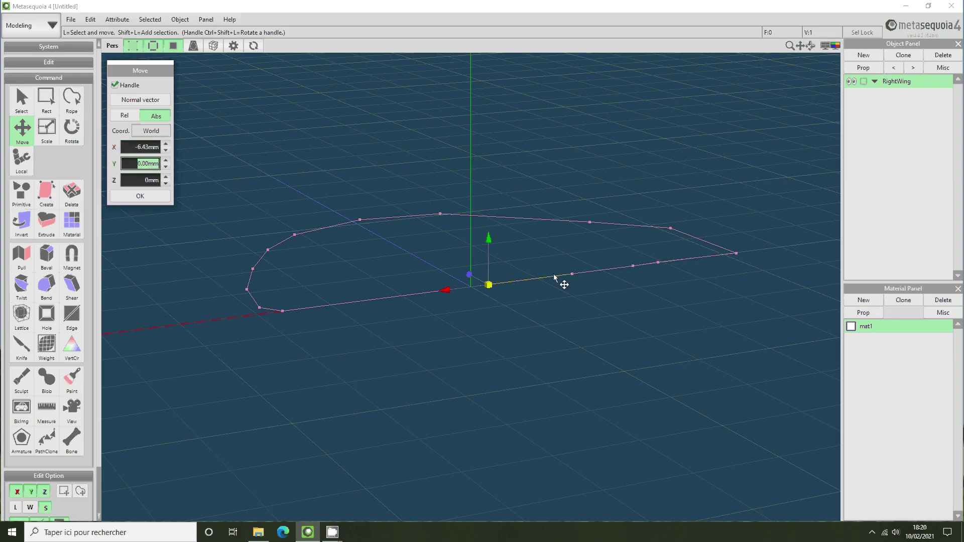
left_click(572, 274)
left_click(633, 265)
- Set the absolute Y position of the last underside vertex before the trailing tip to 0 mm and select the tip vertex
left_click(658, 263)
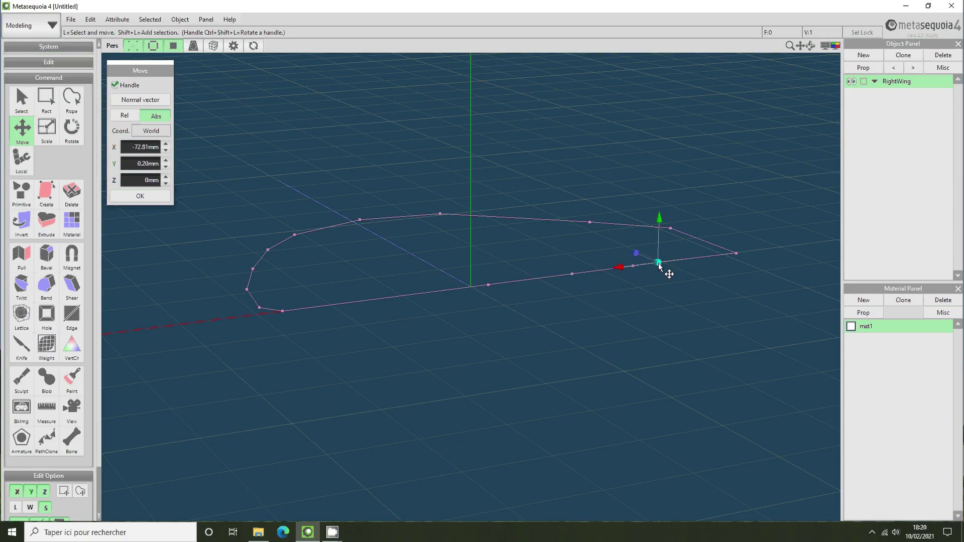
double_click(141, 163)
type("0")
left_click(158, 193)
left_click(736, 254)
right_click_drag(690, 262, 210, 149)
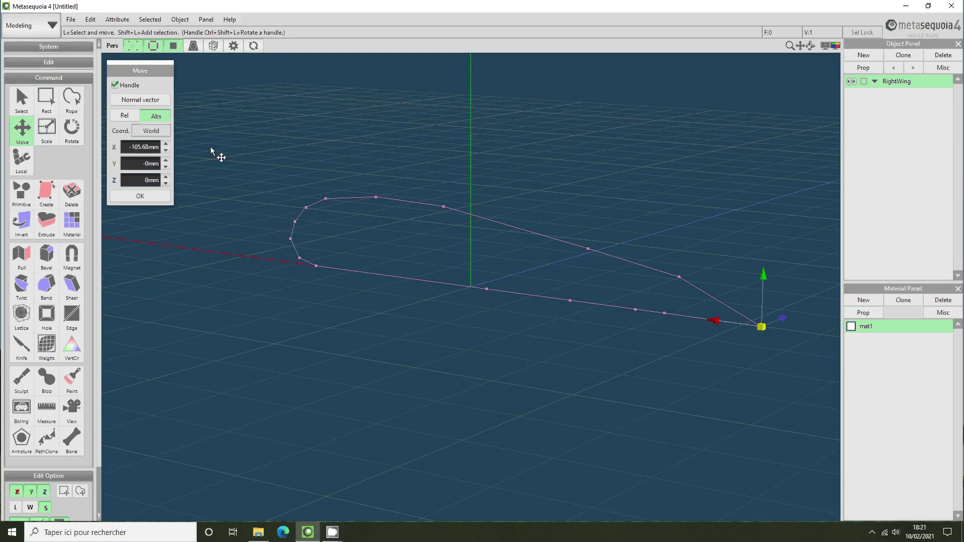
- Move the second-to-last upper vertex before the trailing tip to X -36.40 mm and Y 20 mm
right_click_drag(459, 236, 490, 236)
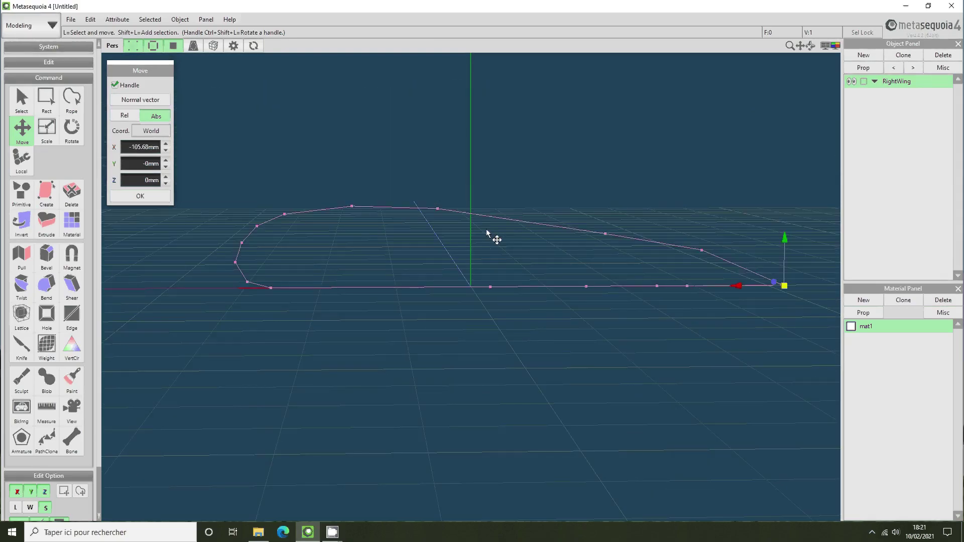
left_click(606, 235)
left_click_drag(559, 234, 532, 233)
left_click(581, 200)
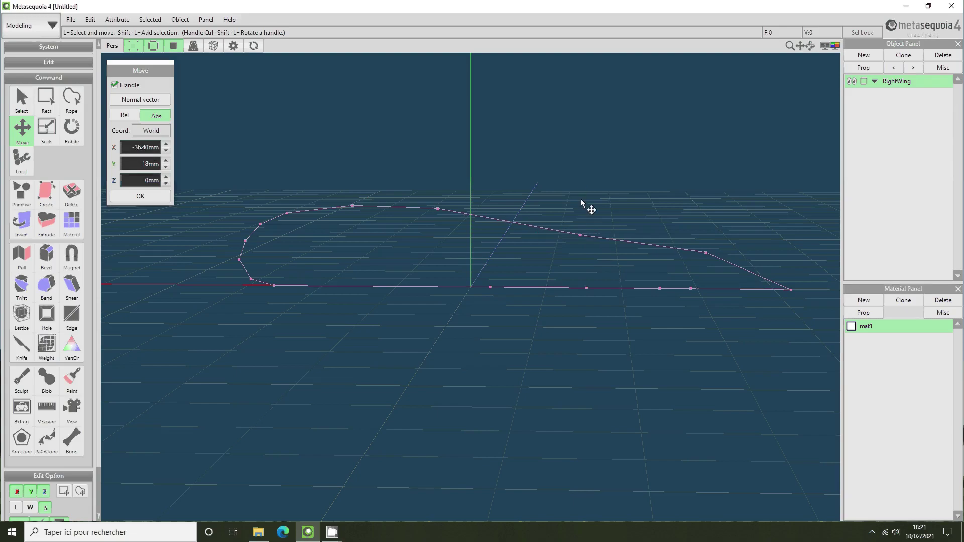
left_click(579, 236)
left_click_drag(588, 197, 586, 185)
- Move the last upper vertex before the trailing tip vertically to Y 10 mm
left_click(706, 252)
left_click_drag(706, 210, 704, 218)
right_click_drag(685, 224, 655, 231)
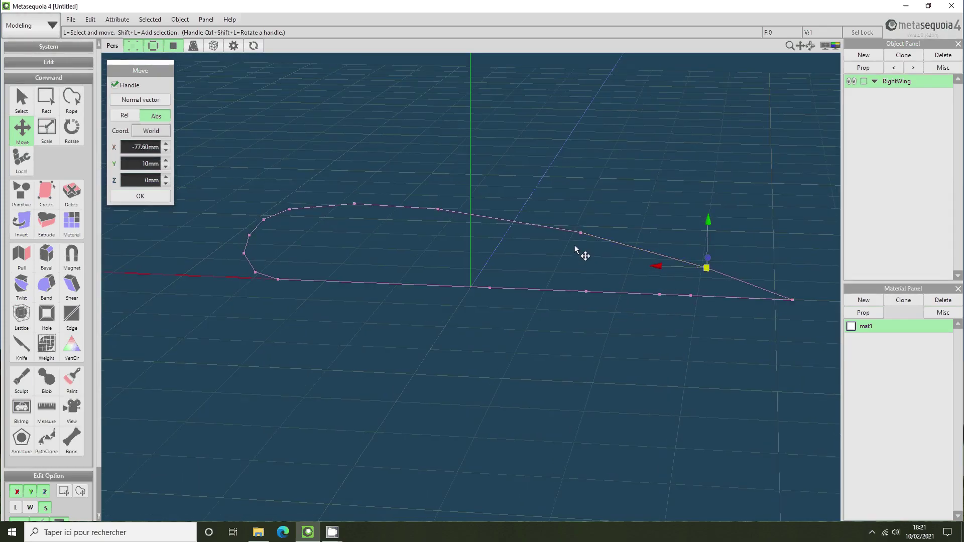
right_click_drag(561, 303, 565, 308)
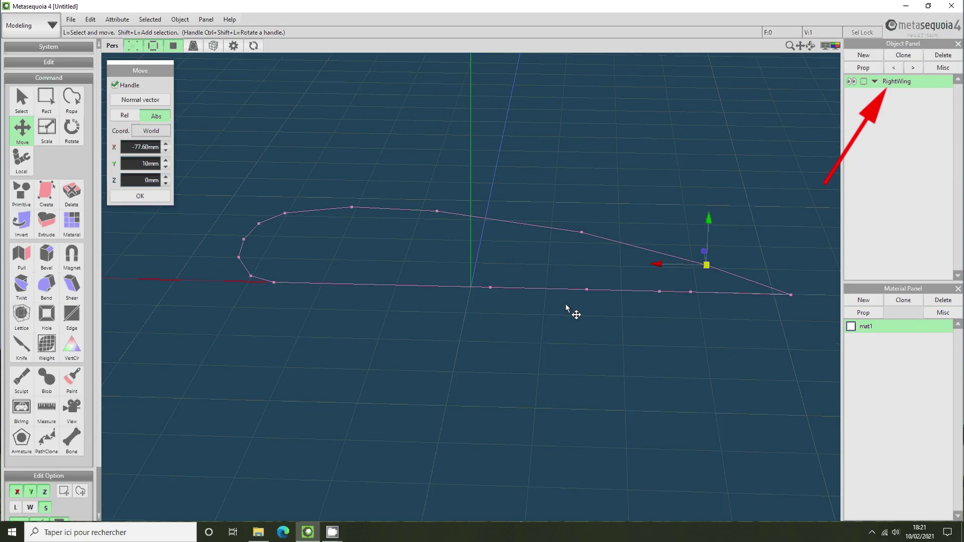
- Slide the underside vertex near the origin to X 55.69 mm and the next one toward the tail to X -36.42 mm
left_click(491, 288)
left_click_drag(451, 292, 258, 285)
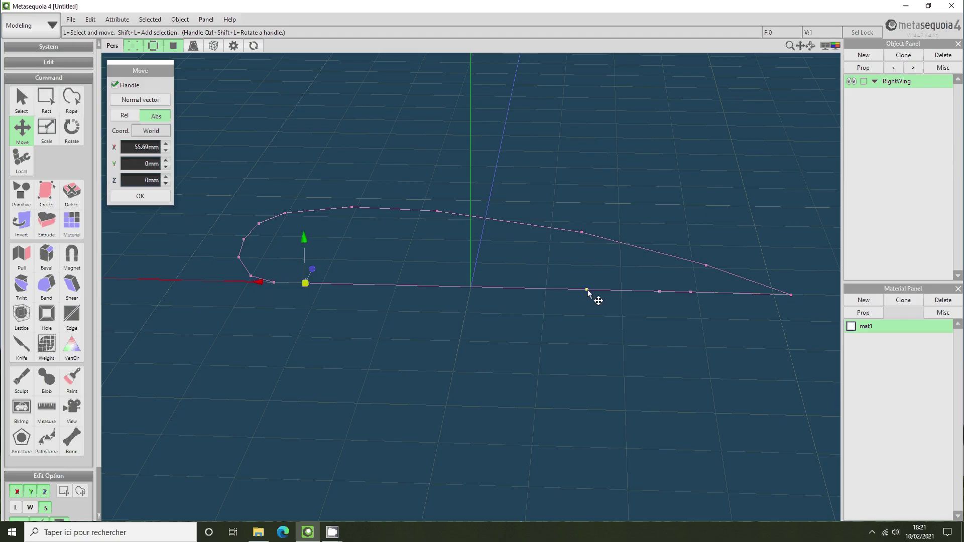
left_click(587, 290)
left_click_drag(544, 293, 546, 296)
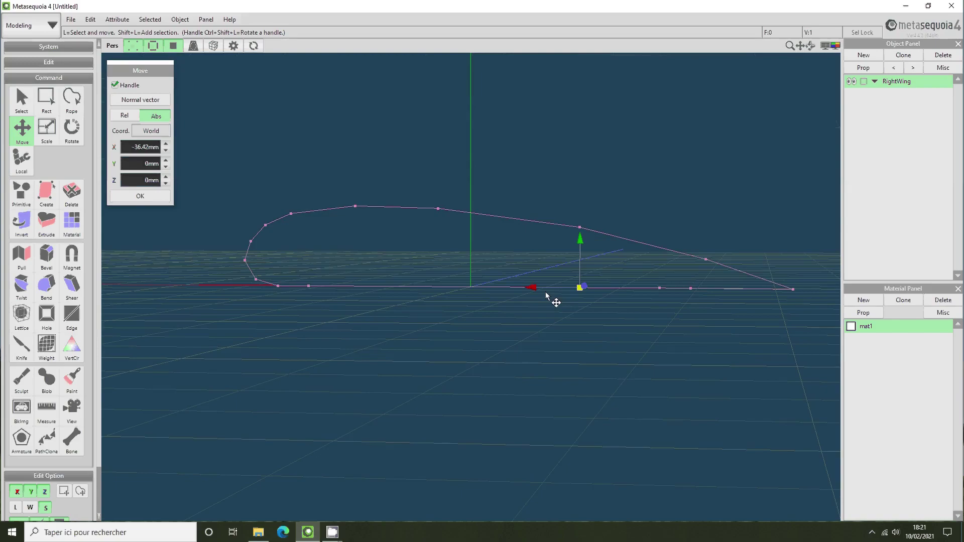
left_click(660, 289)
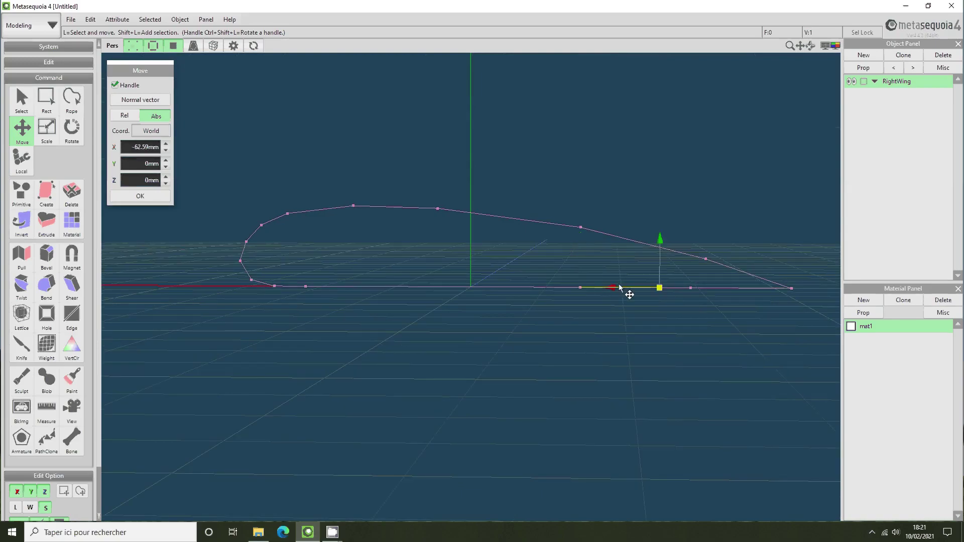
- Move the second-to-last upper vertex before the trailing tip to X -27.84 mm and raise it to Y 21 mm
left_click(581, 228)
left_click_drag(542, 233, 508, 227)
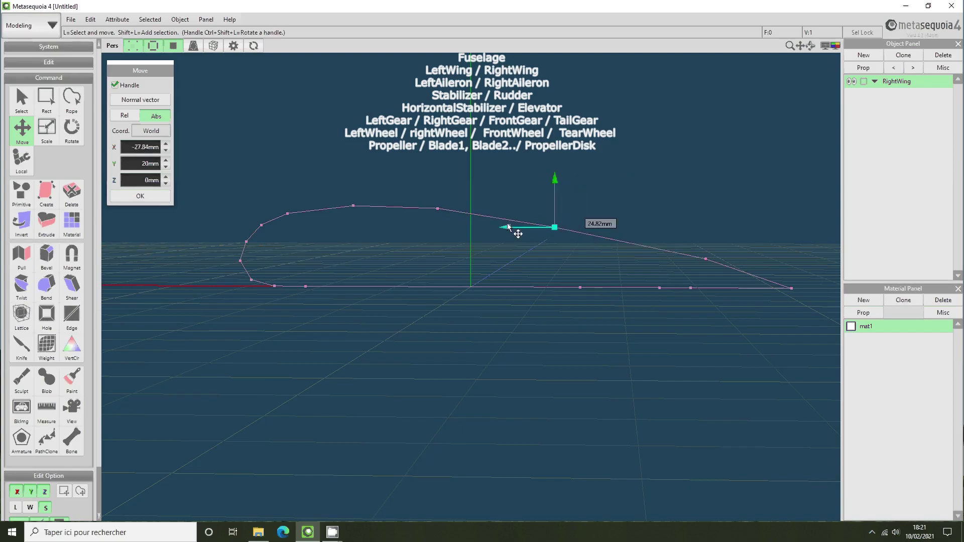
left_click_drag(563, 190, 563, 182)
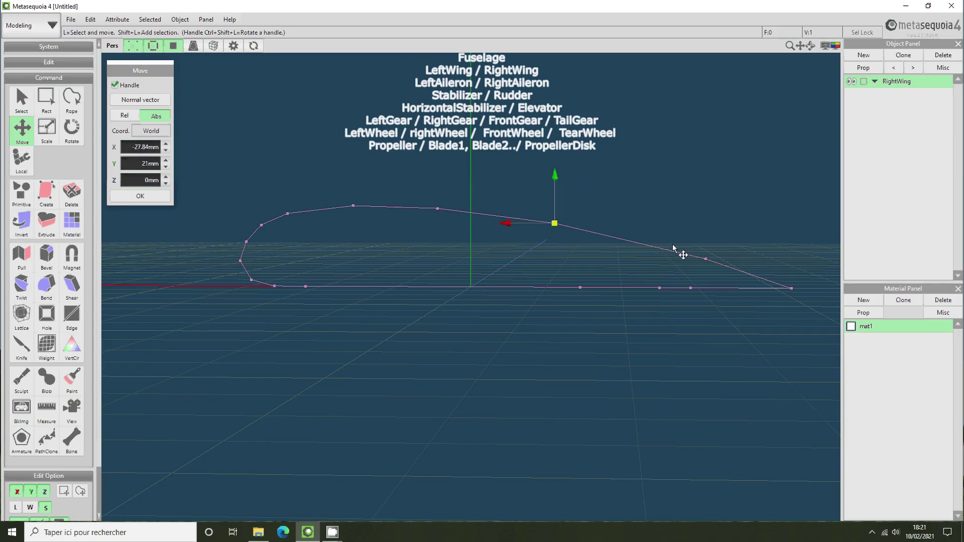
- Move the last upper vertex before the trailing tip to X -58.28 mm and raise it to Y 15 mm
left_click(705, 259)
left_click_drag(647, 269, 589, 258)
left_click_drag(657, 213, 656, 197)
right_click_drag(656, 195, 675, 239)
right_click_drag(473, 312, 482, 316)
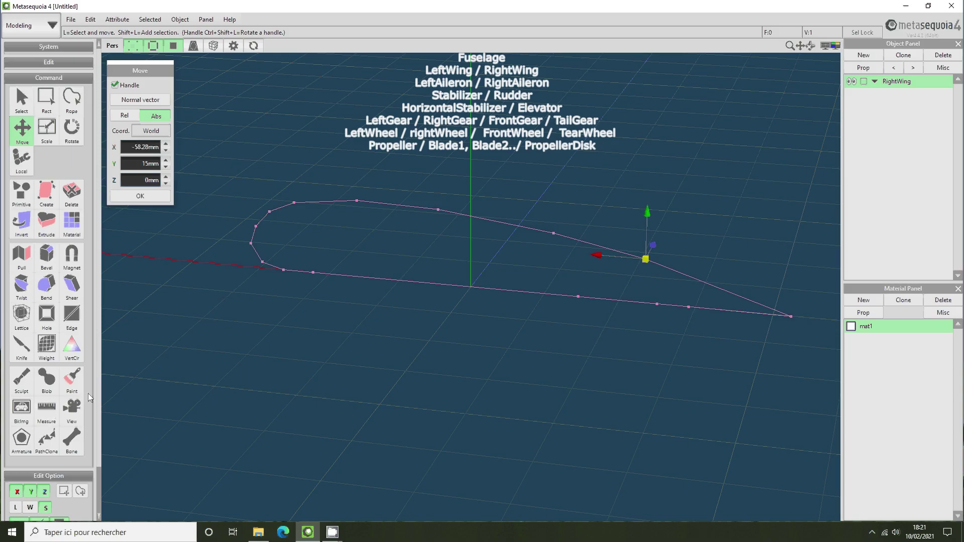
- Measure the profile's length from the foremost nose vertex to the trailing tip vertex
left_click(46, 409)
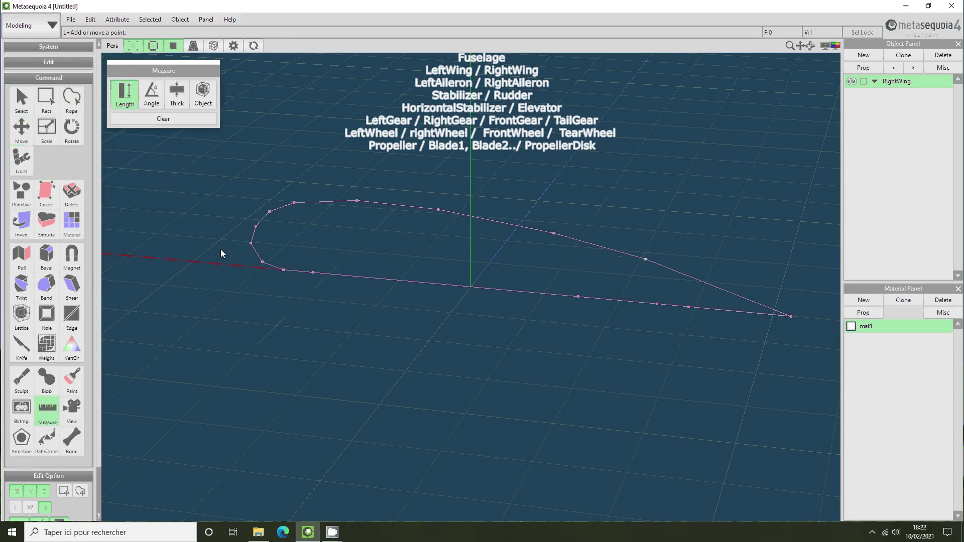
left_click(251, 244)
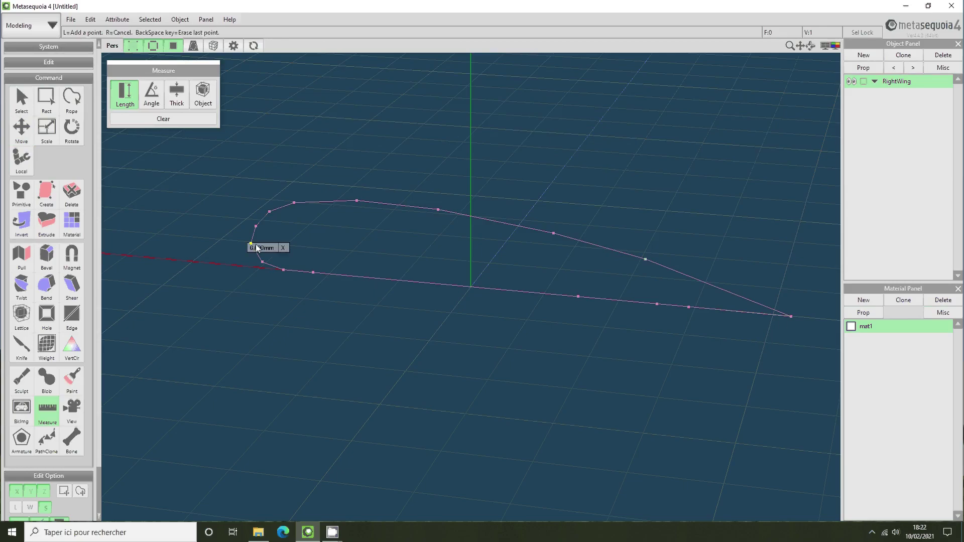
left_click(791, 317)
right_click(790, 318)
right_click_drag(572, 329, 567, 332)
scroll(567, 333, "down", 3)
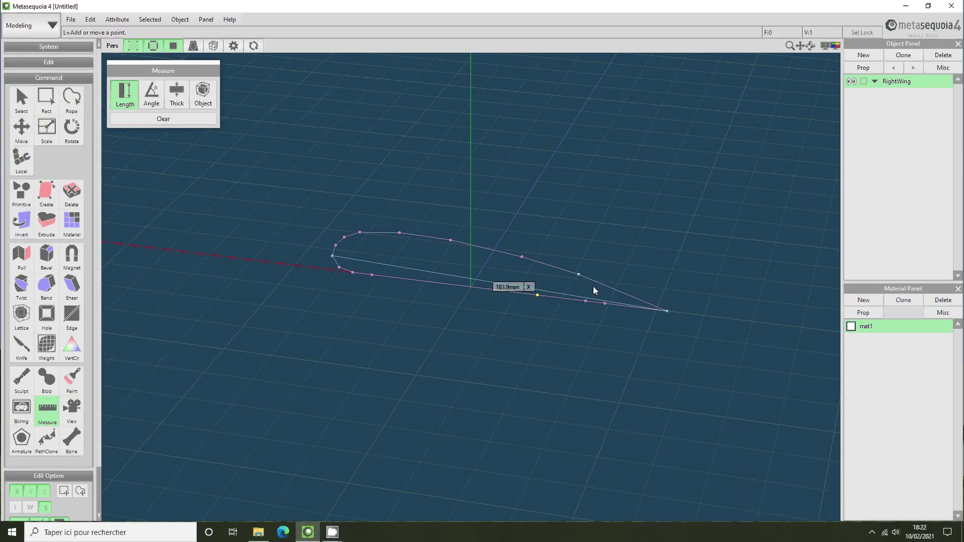
- Select all vertices and faces of the RightWing object, scale them uniformly by 1.08, and clear the selection
right_click(879, 80)
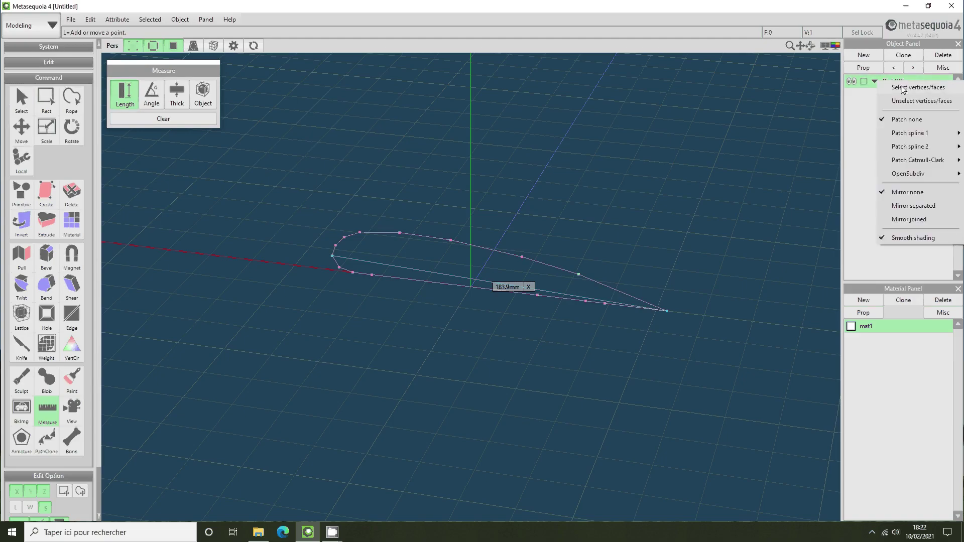
left_click(900, 88)
right_click(899, 87)
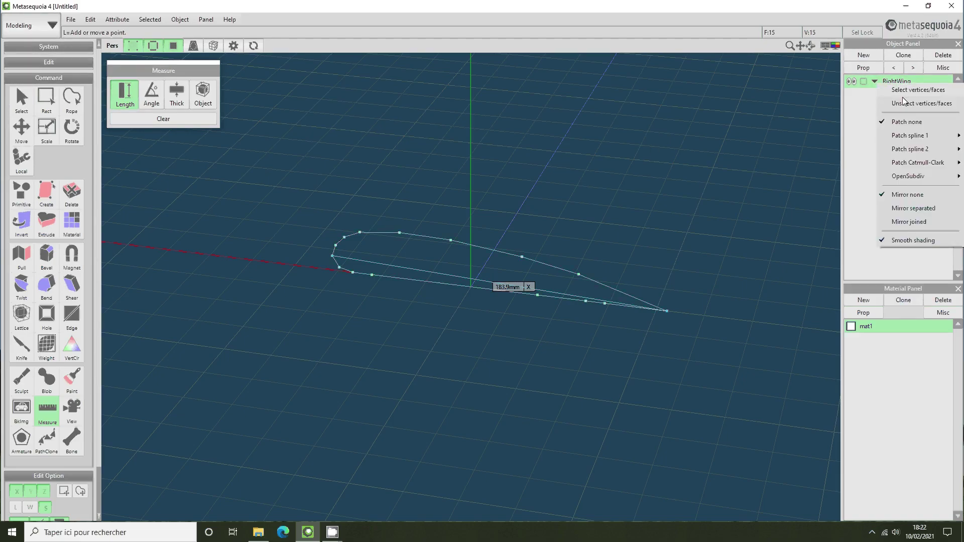
right_click_drag(764, 116, 672, 157)
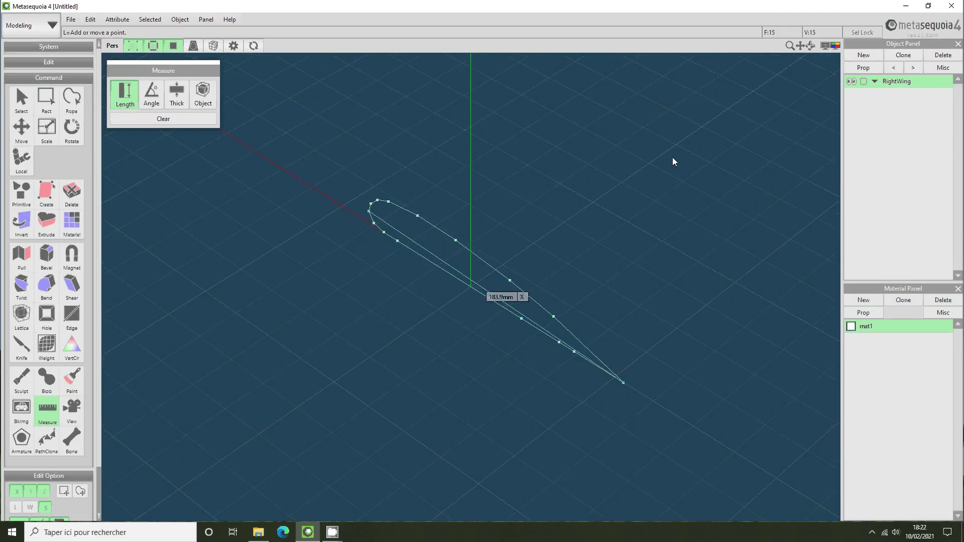
left_click(47, 129)
left_click_drag(490, 281, 497, 279)
right_click_drag(393, 318, 407, 312)
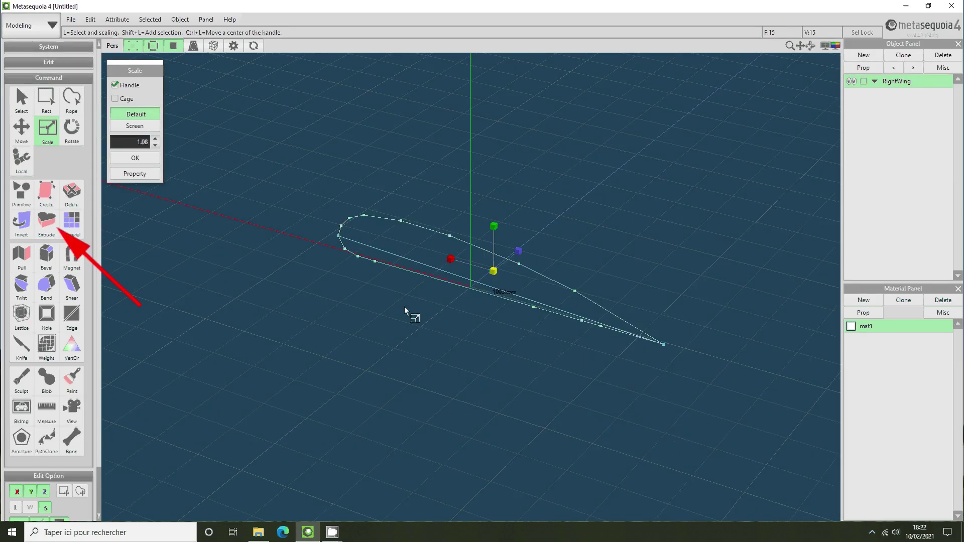
left_click(491, 271)
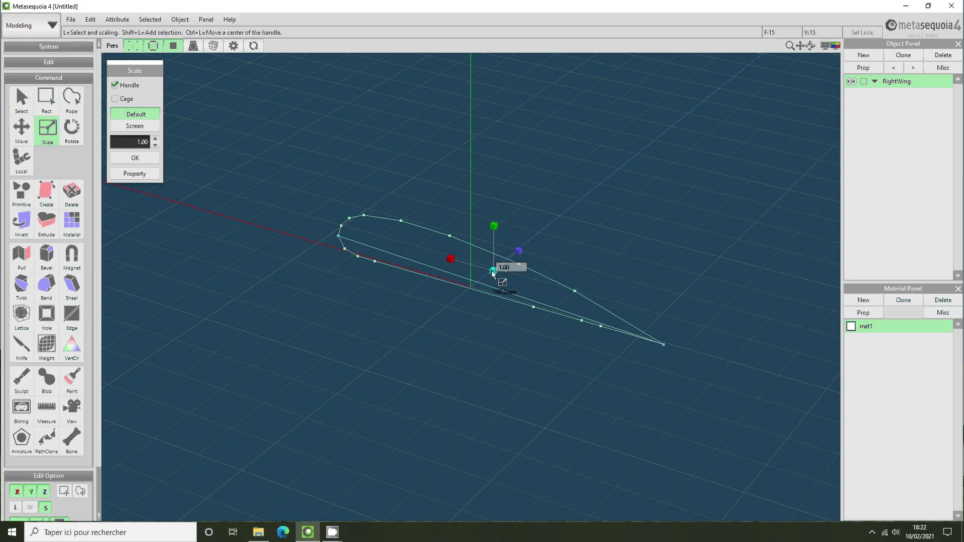
left_click(448, 303)
mouse_move(447, 303)
right_mouse_down()
mouse_move(462, 293)
mouse_move(453, 303)
right_mouse_up()
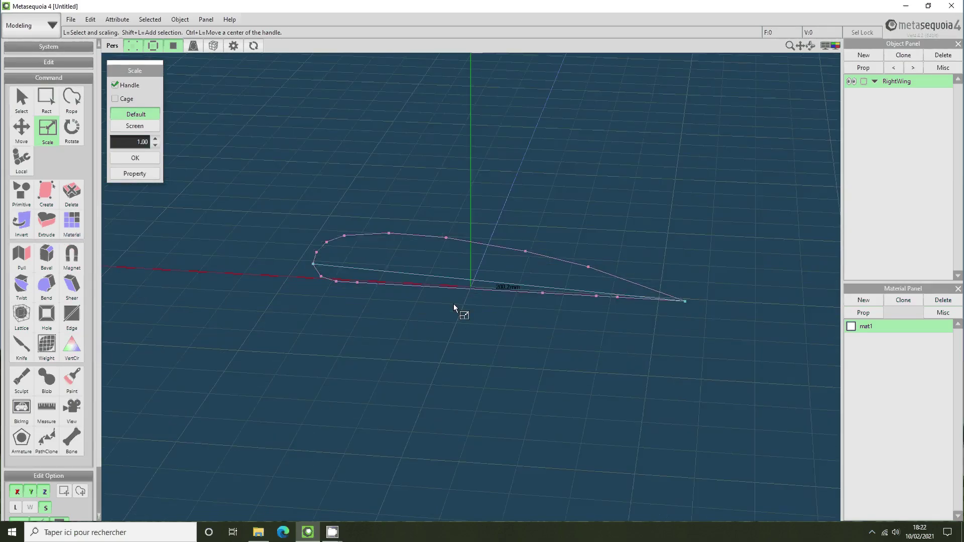
- Select the whole RightWing profile again and scale it uniformly by a factor of 1.25
right_click(892, 86)
left_click(903, 89)
left_click_drag(496, 267, 517, 261)
right_click_drag(453, 331, 465, 311)
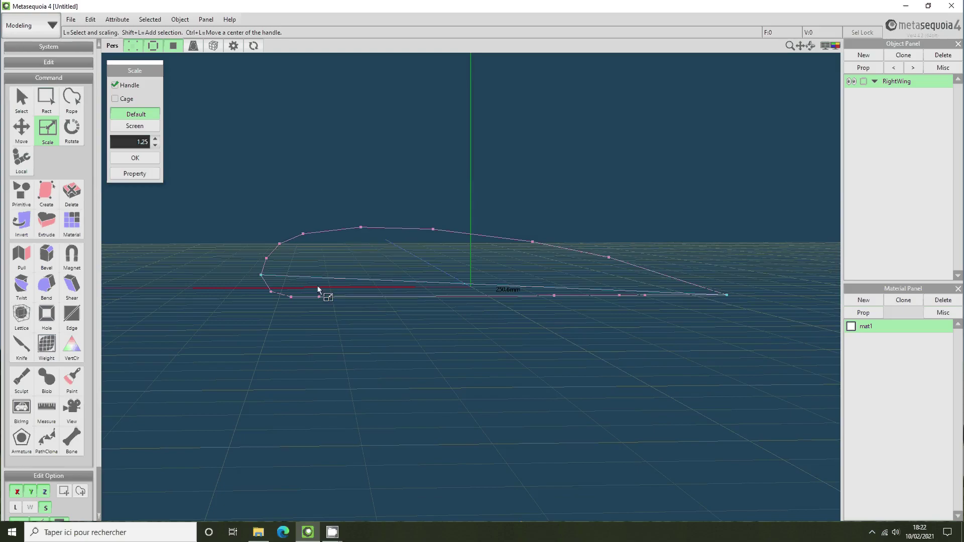
- Select the whole RightWing profile and move it up with an absolute Y position of 0 mm, bringing its underside to ground level
right_click(877, 81)
left_click(885, 96)
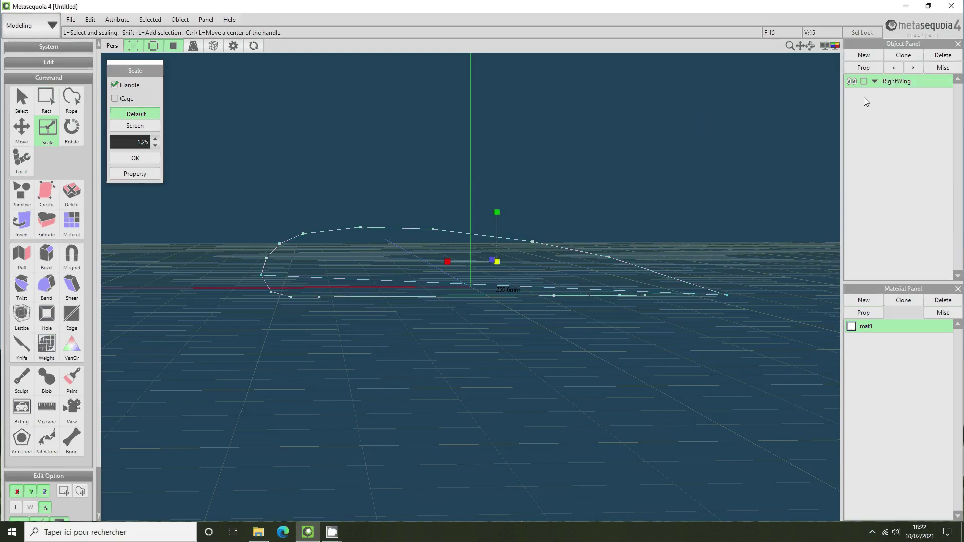
key("m")
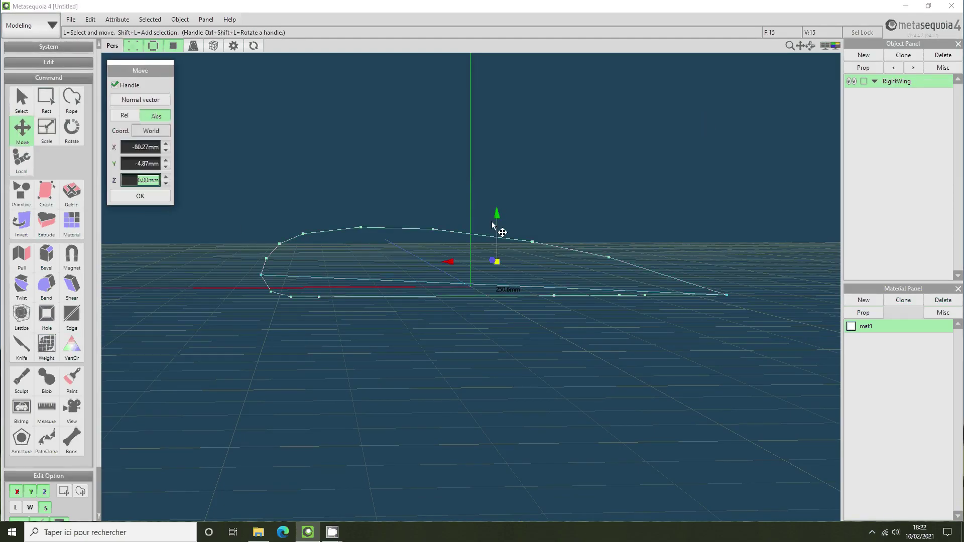
left_click(554, 296, "shift")
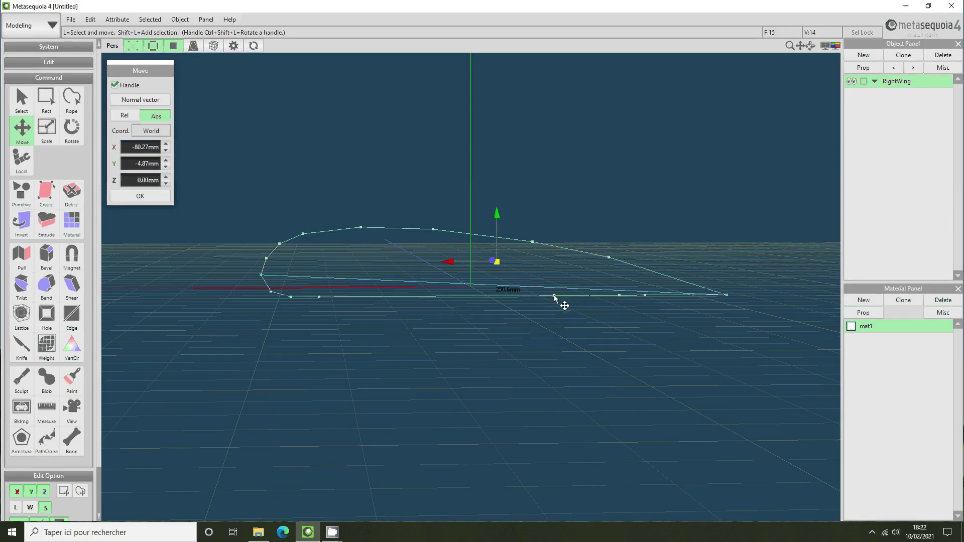
left_click_drag(500, 223, 498, 212)
double_click(142, 163)
type("0")
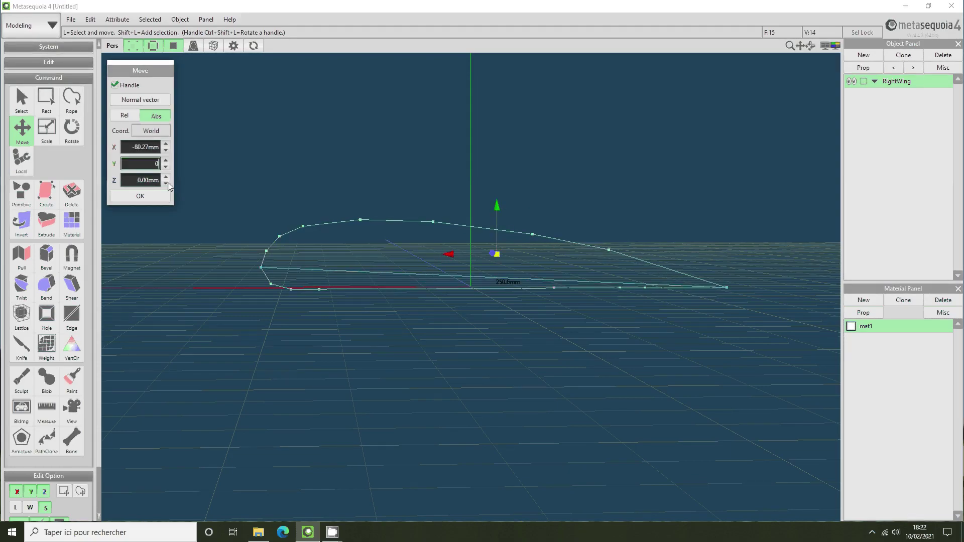
left_click(144, 197)
right_click_drag(187, 261, 287, 310)
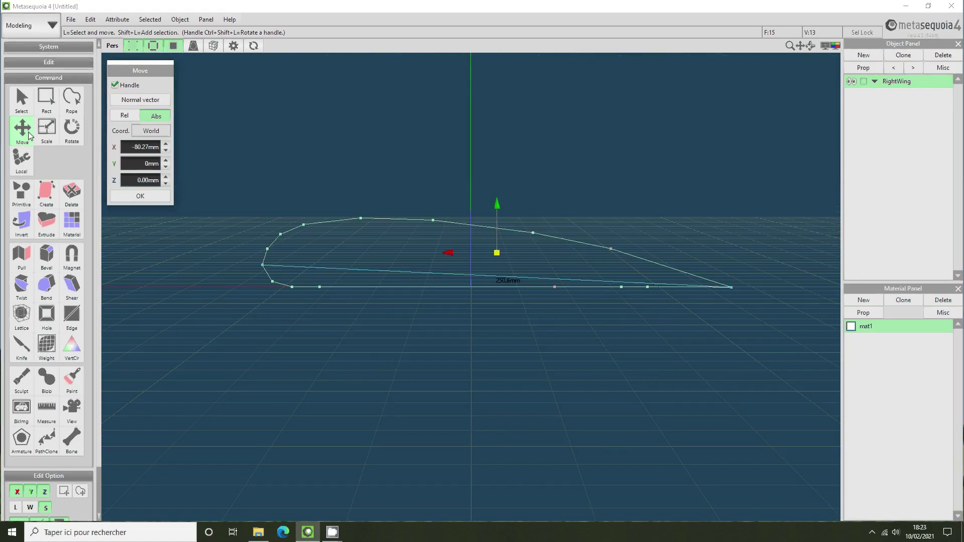
- Move the last upper vertex before the trailing tip to Y 19 mm and shift the upper vertex near the vertical axis slightly rearward
left_click(387, 207)
left_click(611, 250)
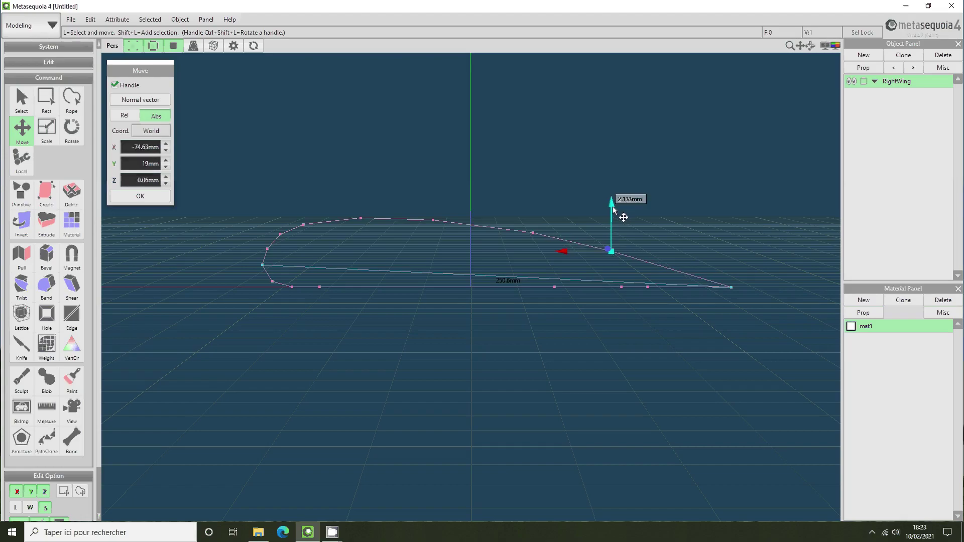
right_click_drag(517, 219, 433, 222)
left_click_drag(432, 225, 407, 227)
left_click_drag(444, 173, 444, 173)
right_click_drag(445, 173, 519, 200)
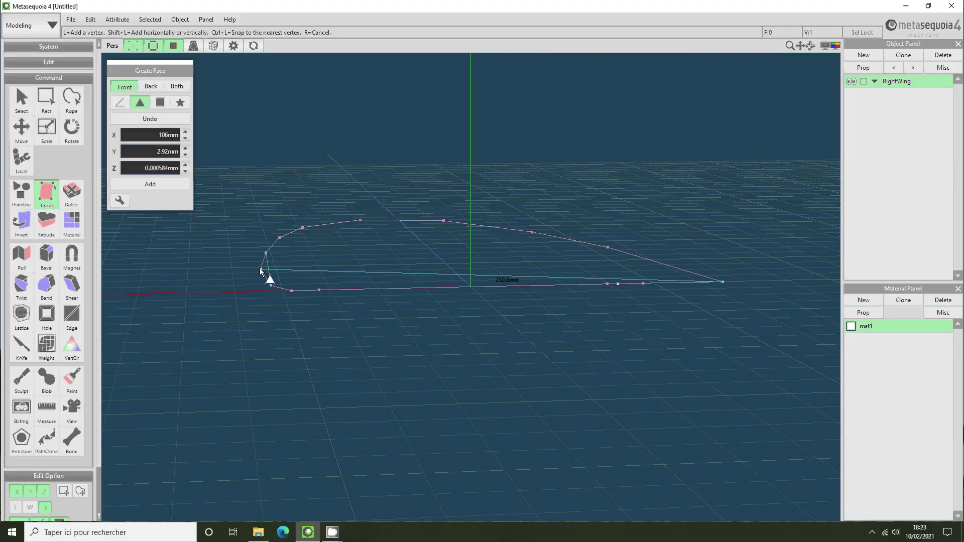
- Fill the rounded nose of the RightWing airfoil with triangular faces between its front upper and lower vertices
left_click(261, 270)
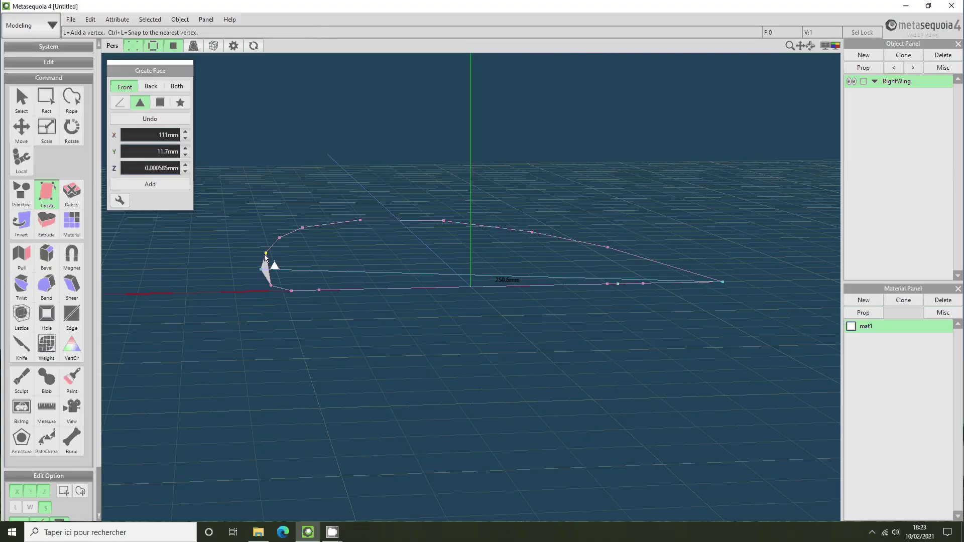
left_click(272, 288)
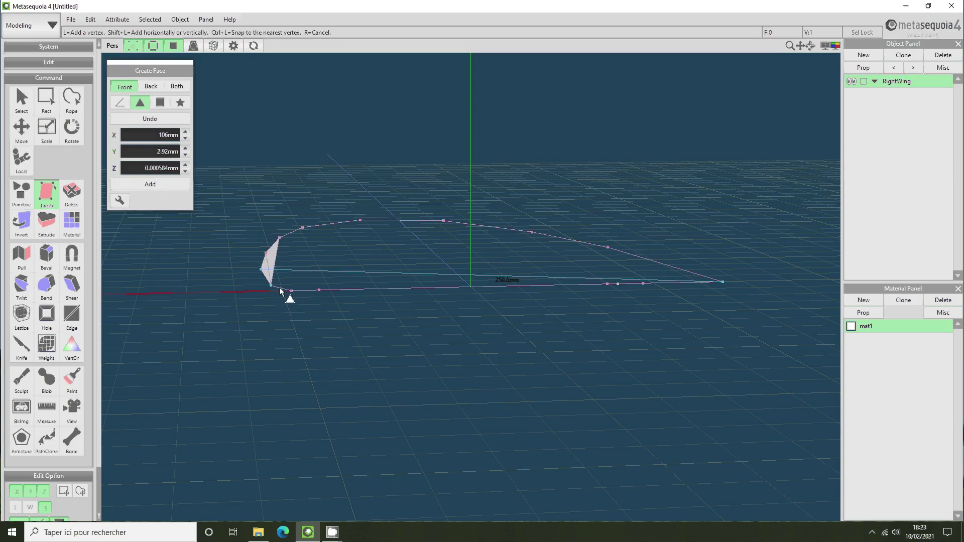
left_click(281, 291)
left_click(278, 240)
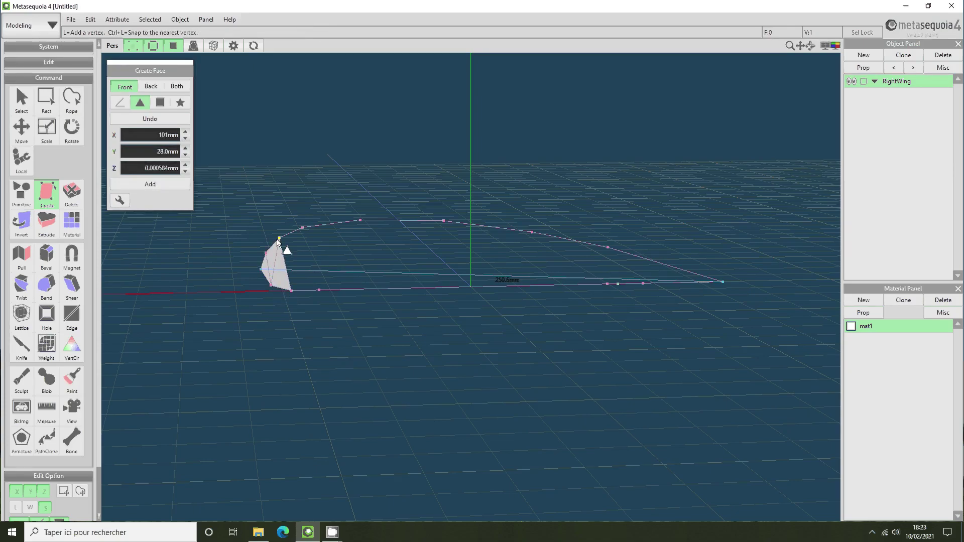
left_click(301, 236)
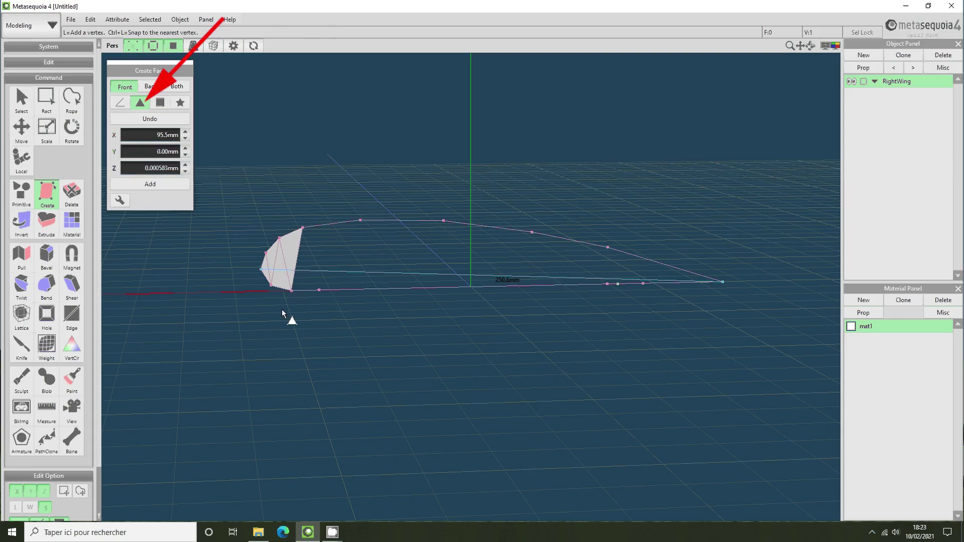
left_click(332, 531)
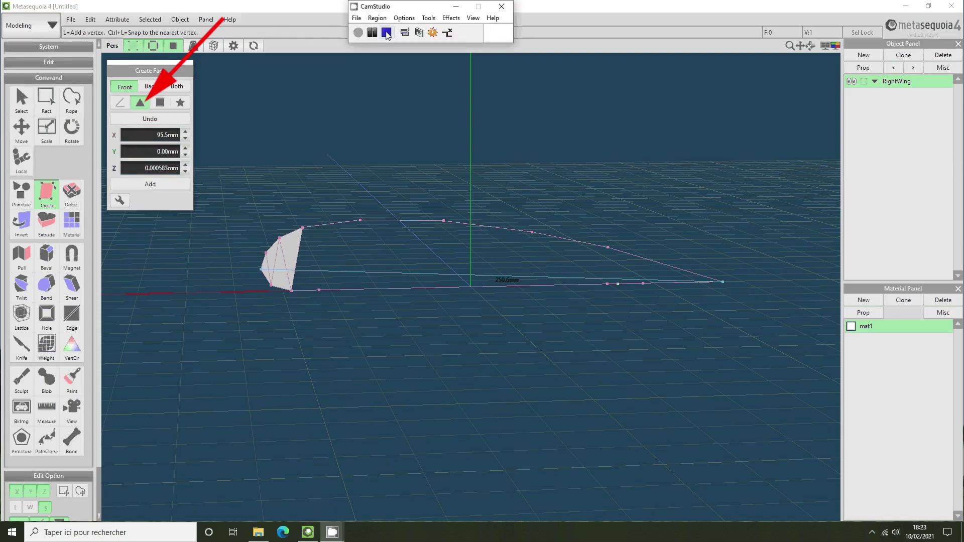
- Extend the airfoil fill with two triangular faces, reaching the second-rearmost filled lower edge vertex and the upper vertex at X 58.7 mm
left_click(302, 228)
left_click(318, 290)
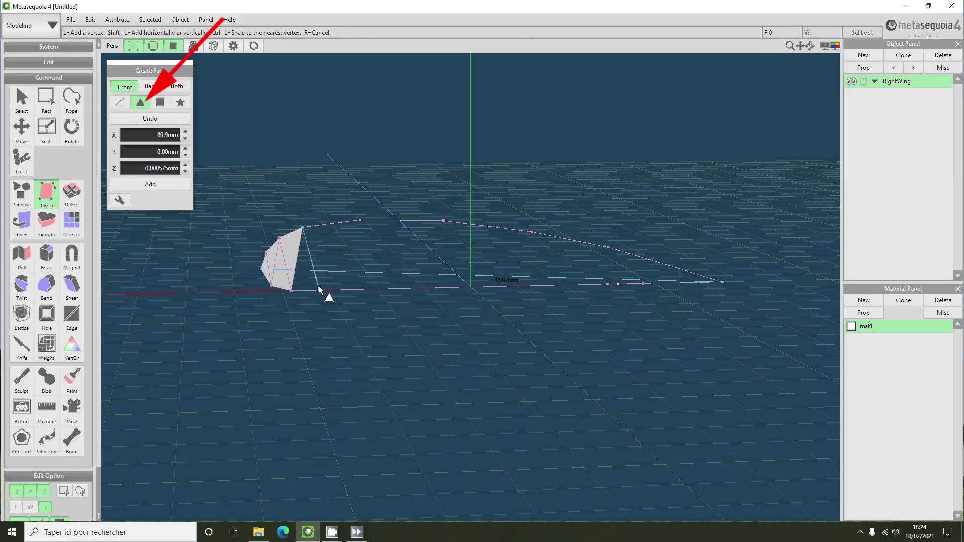
left_click(292, 290)
left_click(318, 290)
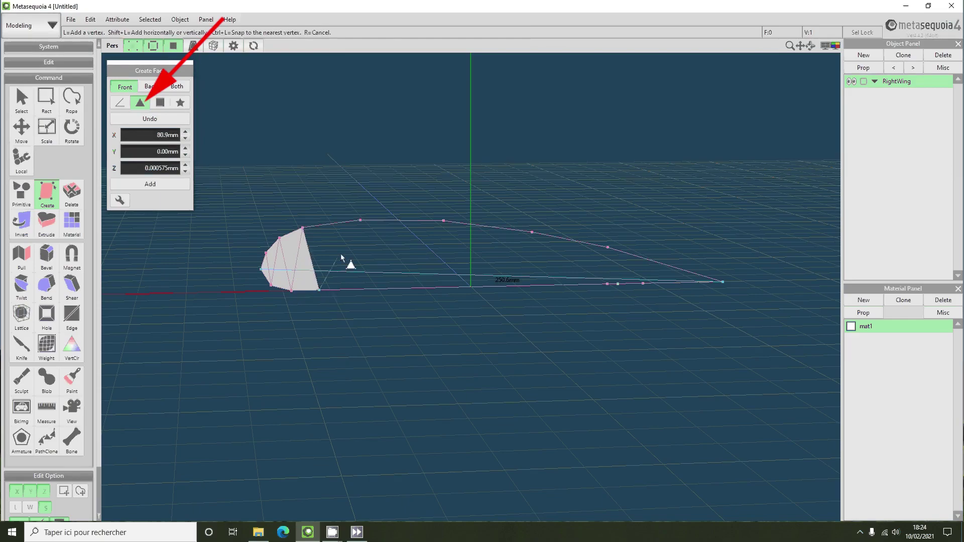
left_click(360, 220)
left_click(302, 228)
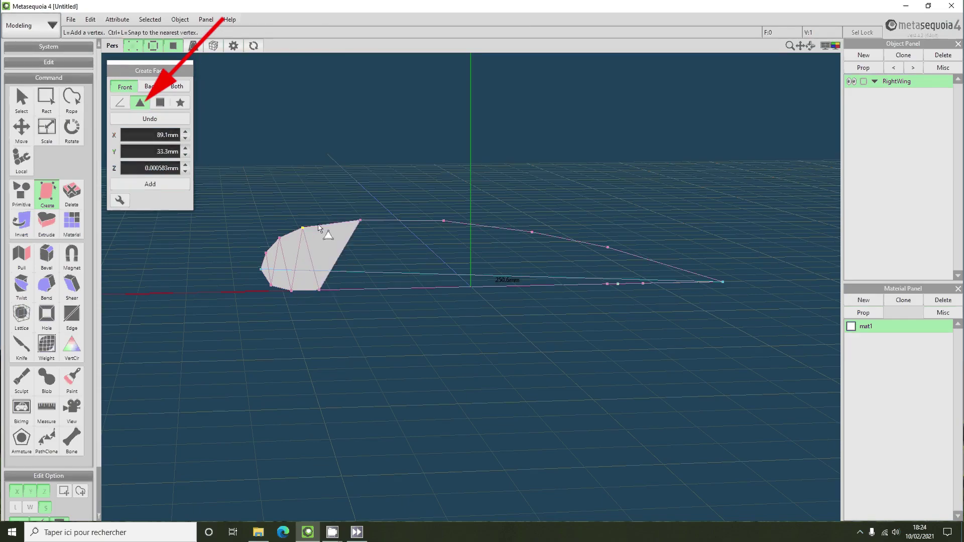
left_click(360, 221)
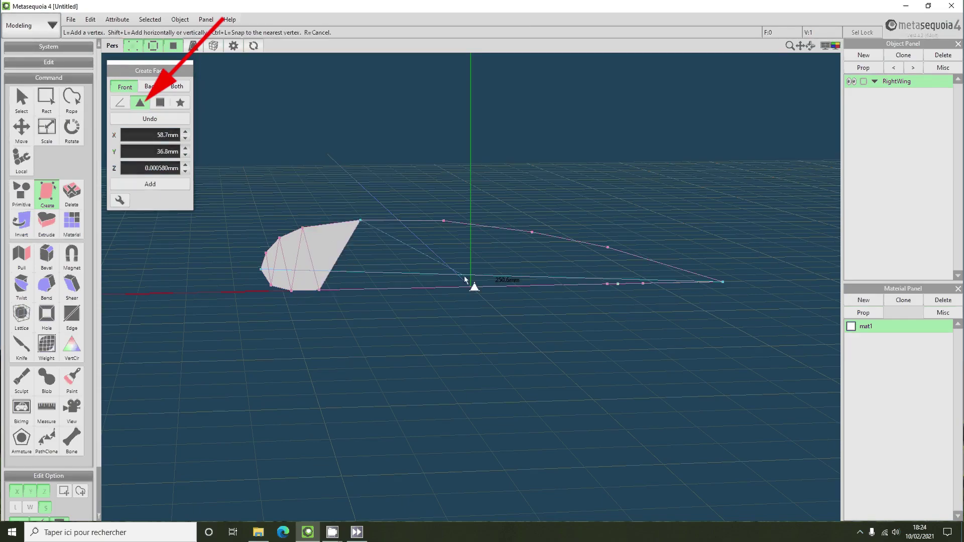
right_click(419, 272)
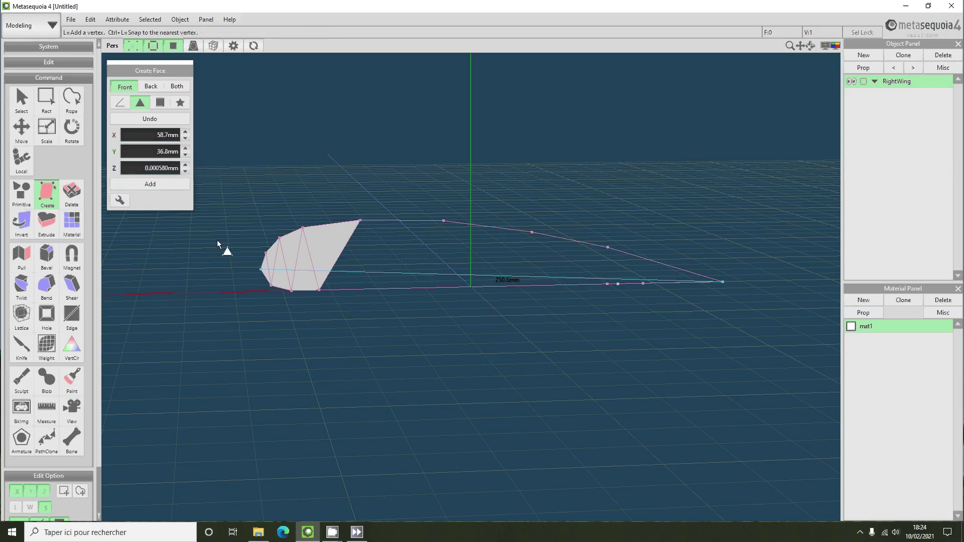
- Move the three rear lower vertices forward, placing the first near the vertical axis and the last at about X -81.4 mm
left_click(21, 135)
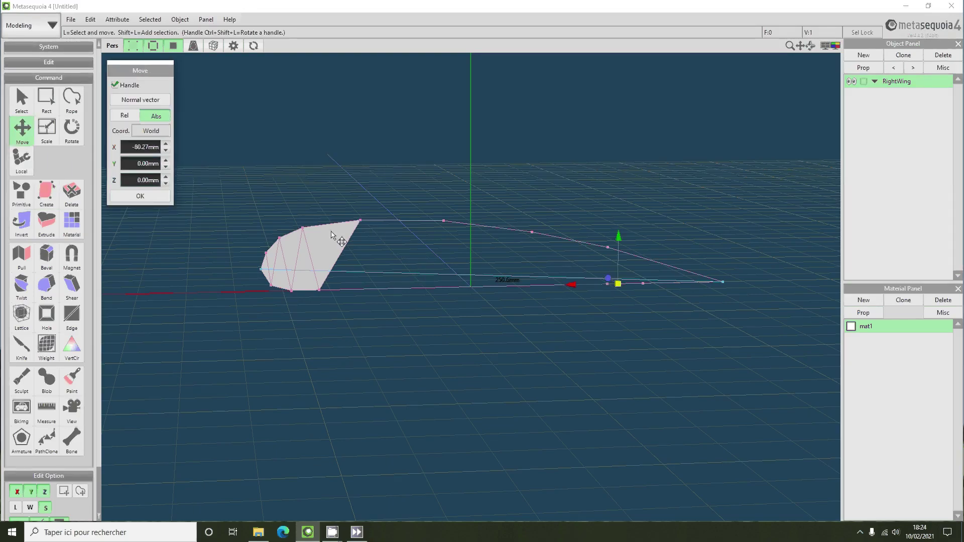
left_click_drag(607, 284, 408, 292)
right_click_drag(610, 285, 628, 295)
key("ctrl+z")
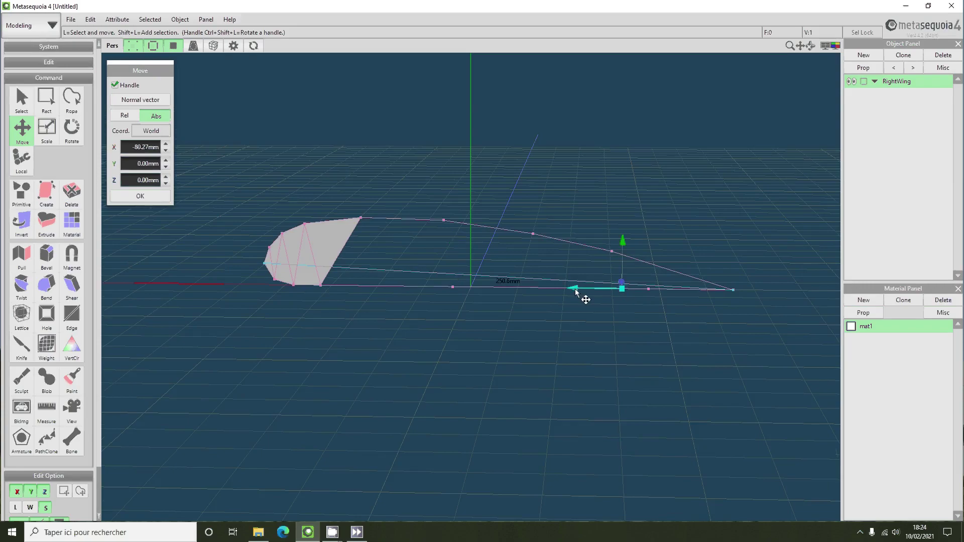
mouse_move(576, 292)
left_mouse_down()
mouse_move(566, 292)
mouse_move(602, 293)
mouse_move(571, 293)
left_mouse_up()
left_click(648, 288)
right_click_drag(577, 303, 580, 310)
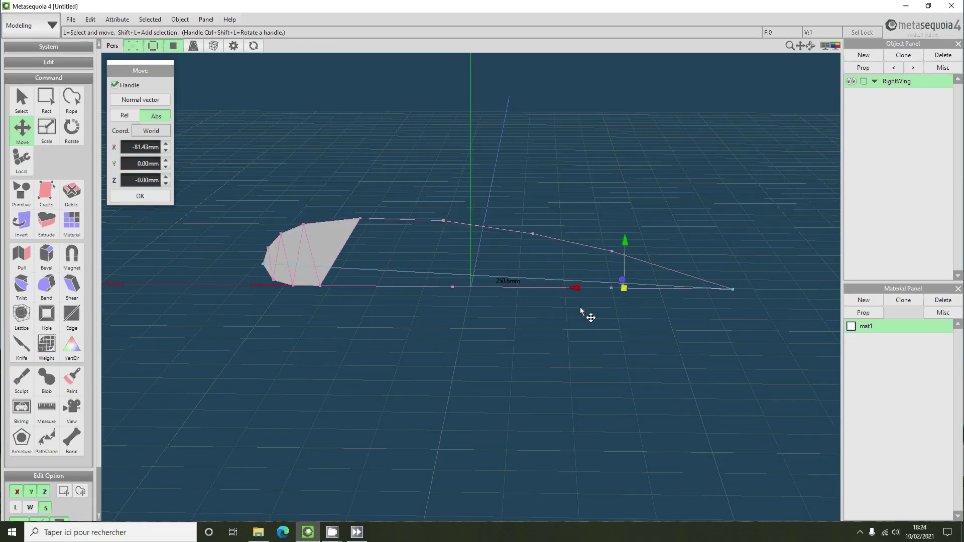
- Fill the middle of the airfoil with three triangular faces, up to the upper vertex at X -32.9 mm
left_click(46, 189)
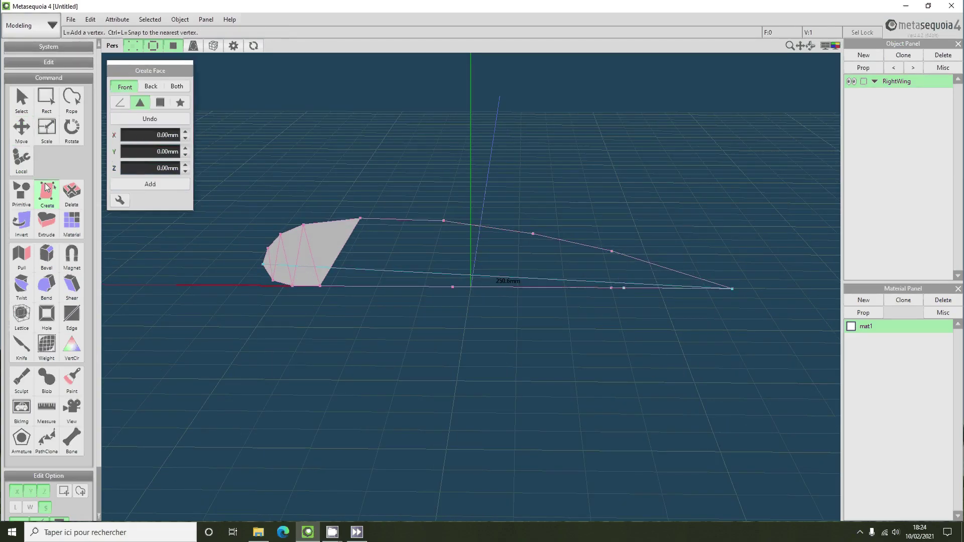
left_click(360, 218)
left_click(453, 287)
left_click(320, 287)
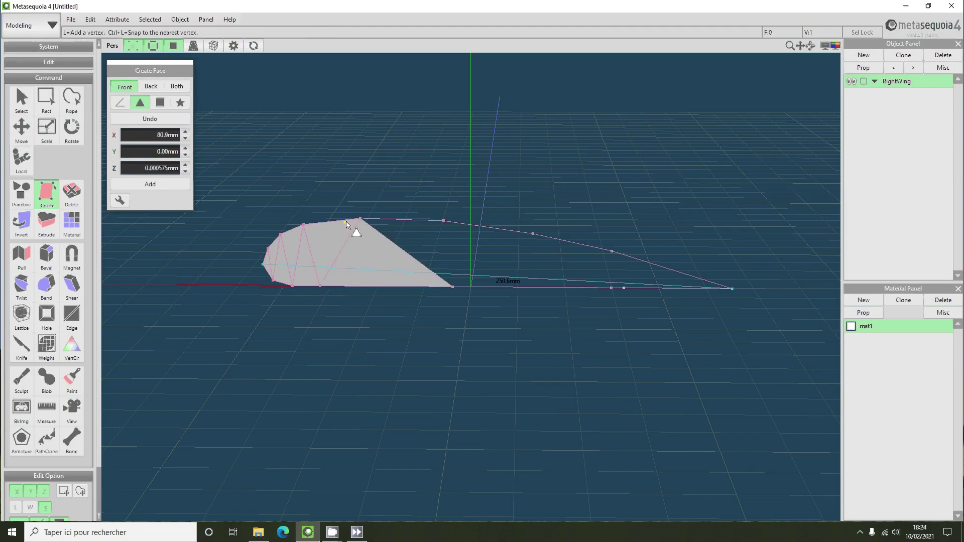
left_click(346, 225)
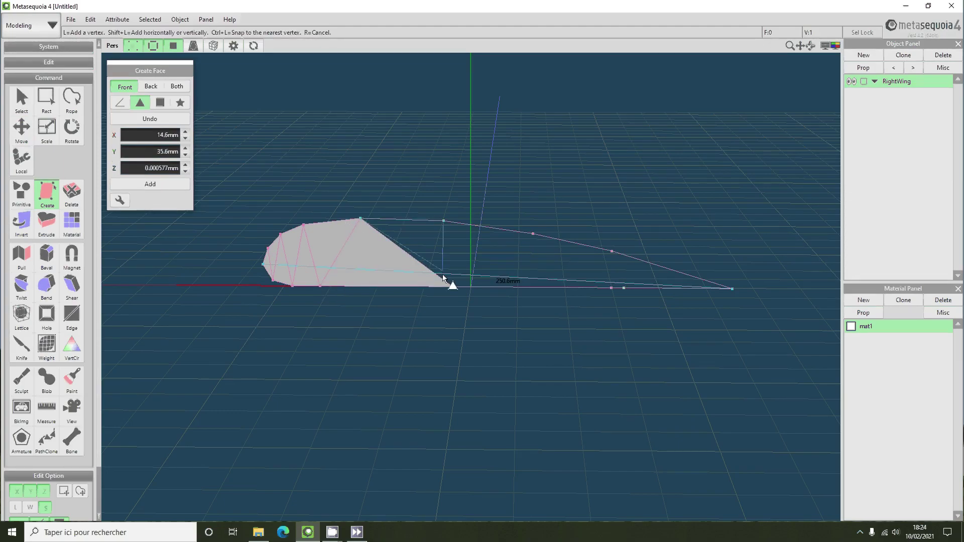
left_click(452, 286)
left_click(532, 234)
left_click(447, 223)
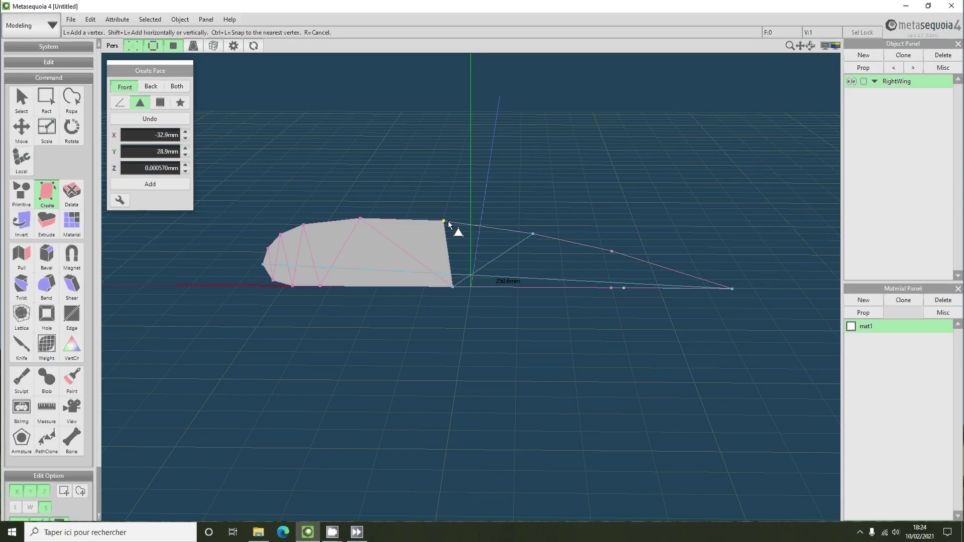
- Fill the remaining rear part of the airfoil with triangular faces out to the trailing tip
left_click(452, 286)
left_click(610, 288)
left_click(453, 287)
left_click(532, 234)
left_click(612, 252)
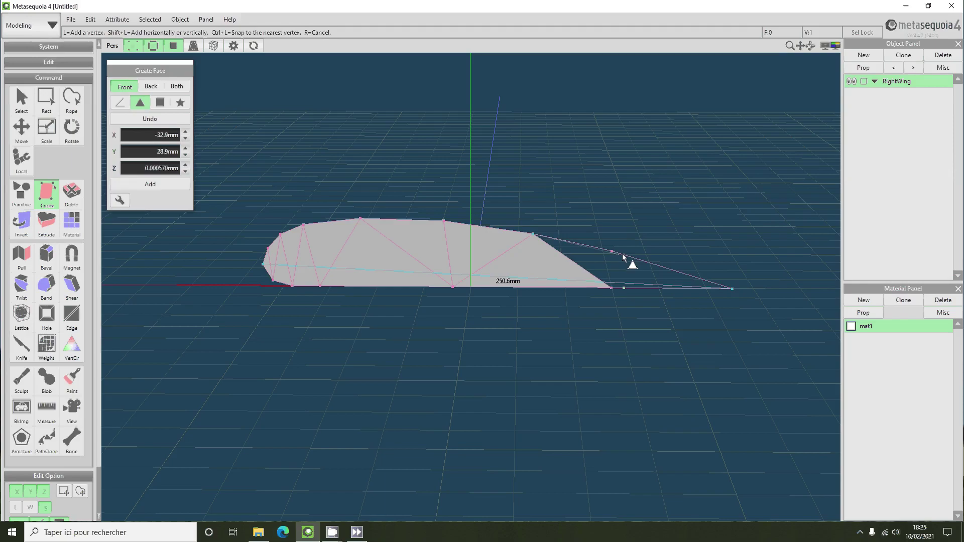
left_click(611, 288)
left_click(623, 288)
left_click(612, 252)
left_click(732, 289)
right_click_drag(733, 294, 604, 273)
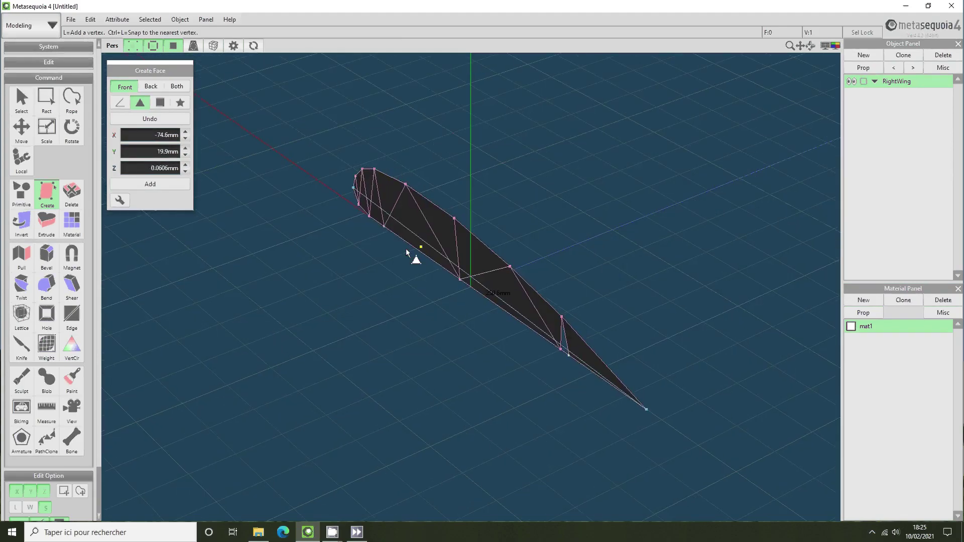
right_click_drag(355, 430, 386, 422)
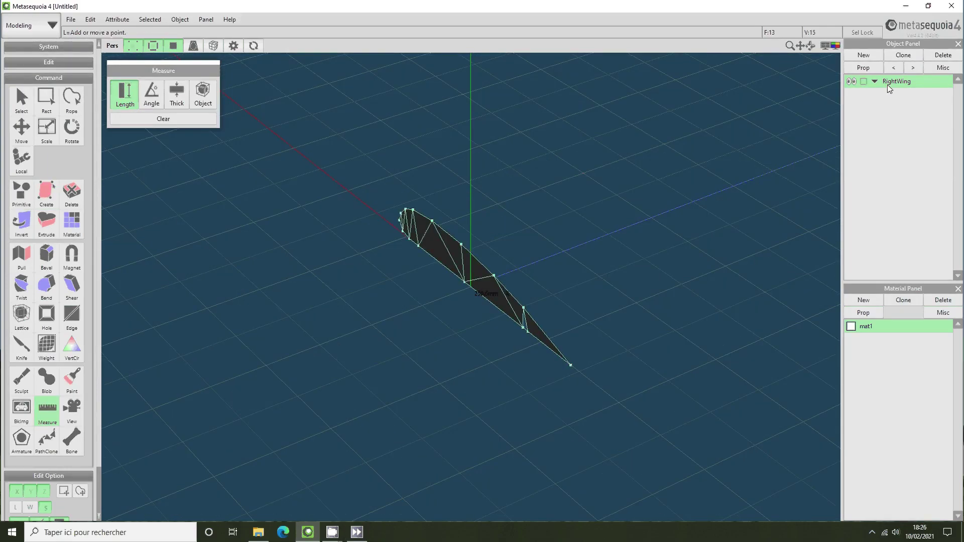
- Clone the RightWing object once with a relative Z offset of 75 mm
right_click(889, 82)
left_click(894, 57)
left_click(896, 59)
double_click(485, 290)
type("75")
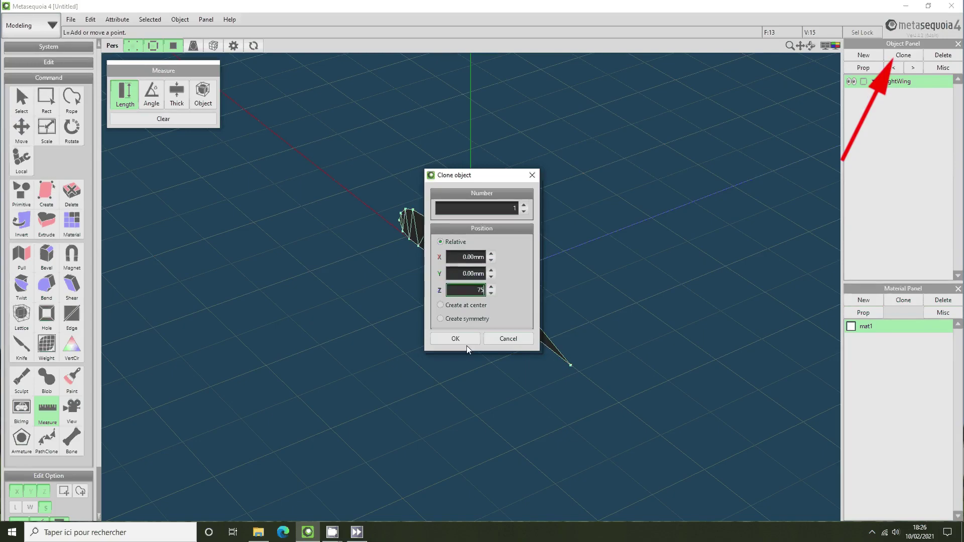
left_click(465, 340)
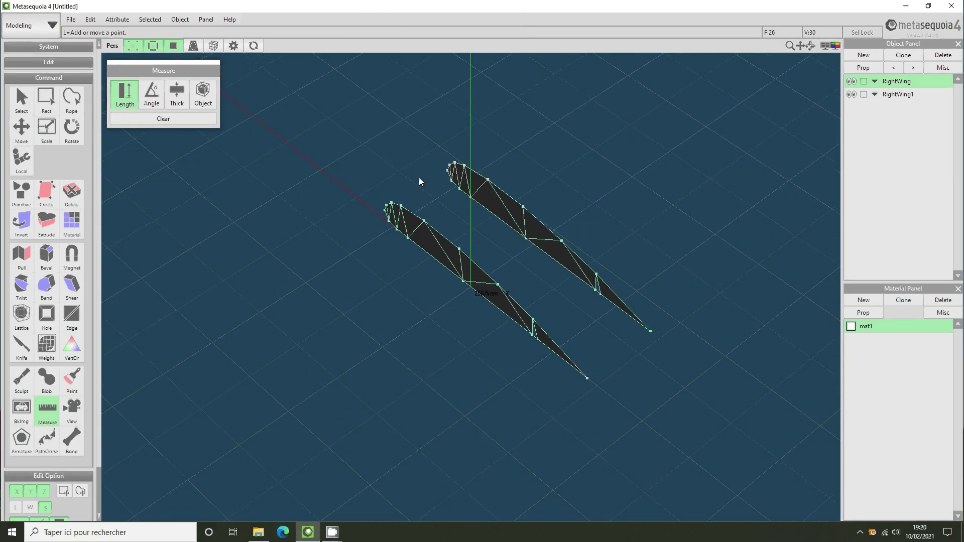
- Bridge the two airfoils with two triangular faces between their upper vertices at X 89.1 mm and X 58.7 mm
mouse_move(419, 177)
right_mouse_down()
mouse_move(425, 190)
mouse_move(502, 146)
mouse_move(438, 188)
right_mouse_up()
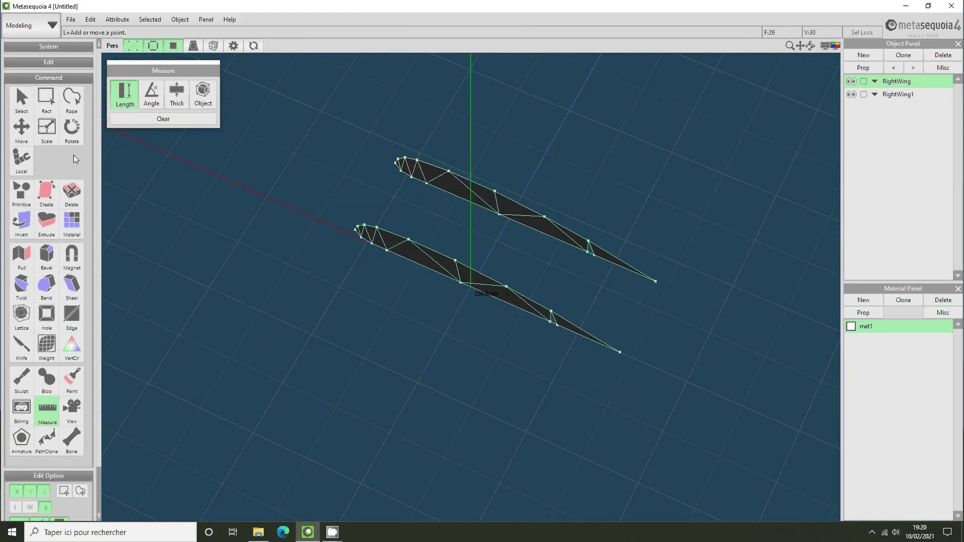
left_click(46, 193)
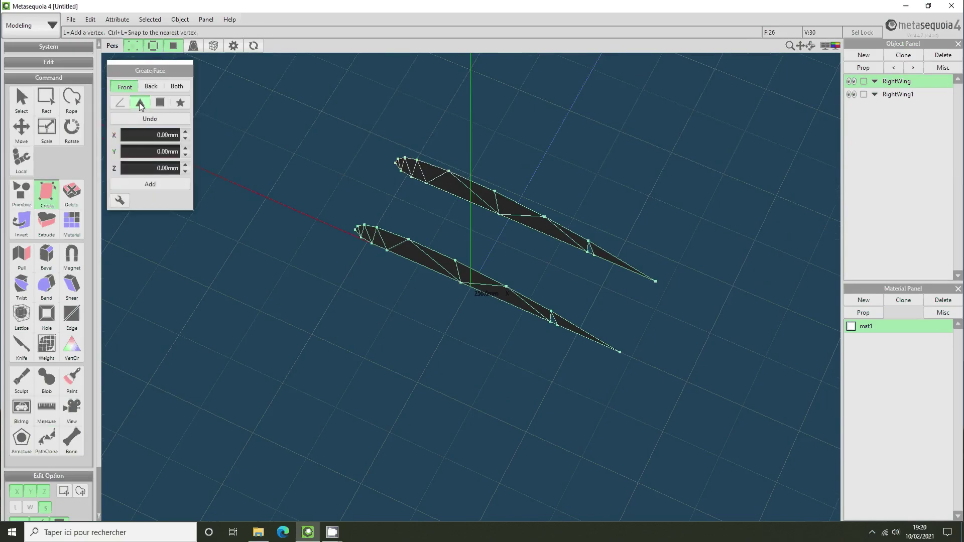
left_click(378, 224)
left_click(448, 171)
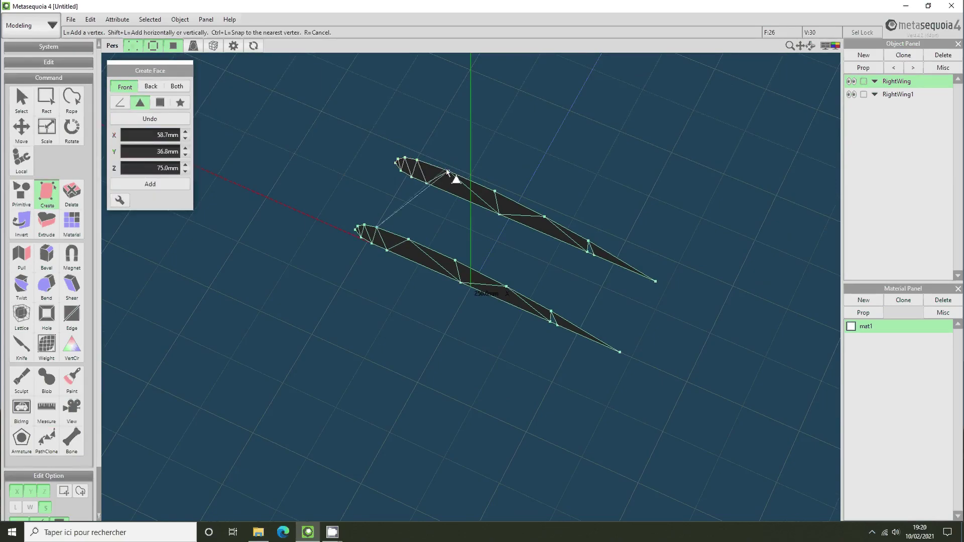
left_click(408, 240)
left_click(446, 171)
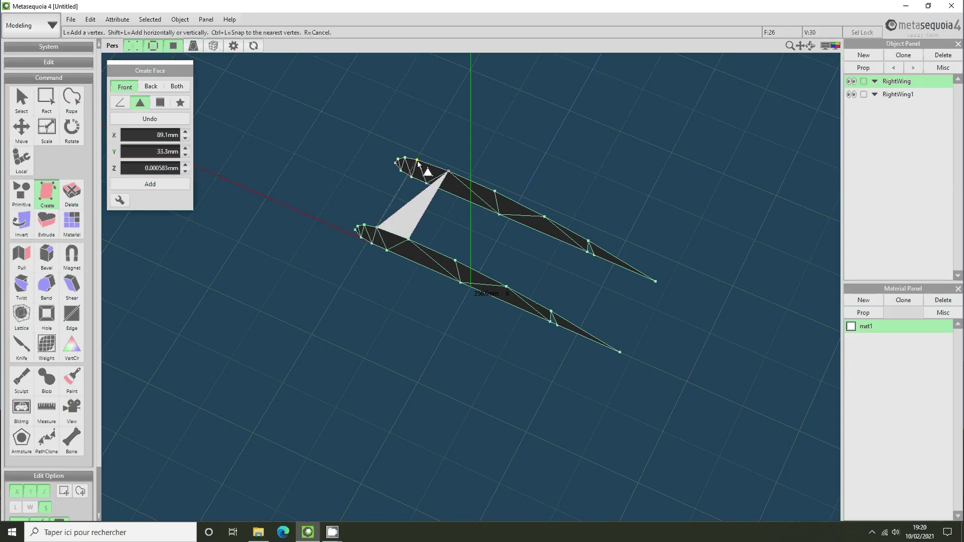
left_click(447, 171)
left_click(447, 172)
- Continue the upper skin between the airfoils with triangular faces from X 58.7 mm back to X -32.9 mm
left_click(454, 260)
left_click(409, 240)
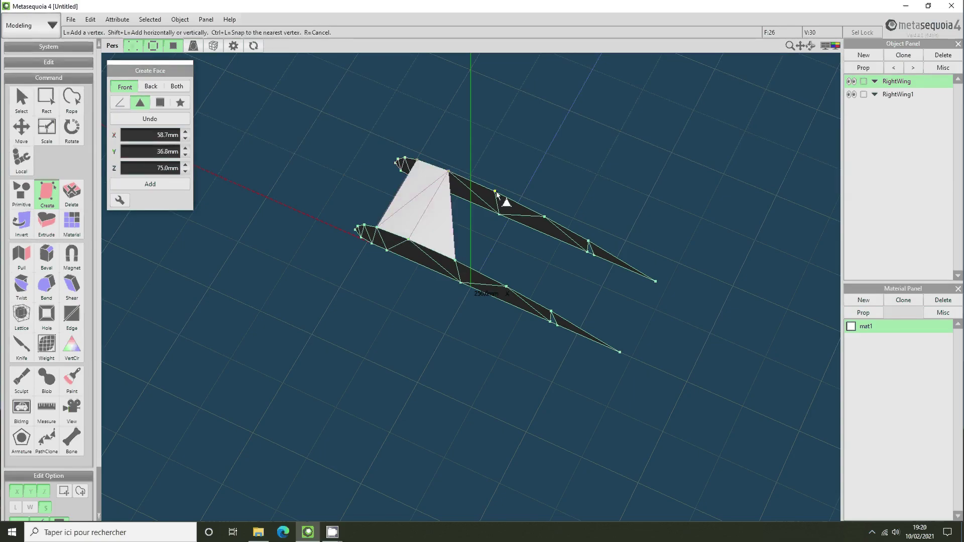
left_click(456, 261)
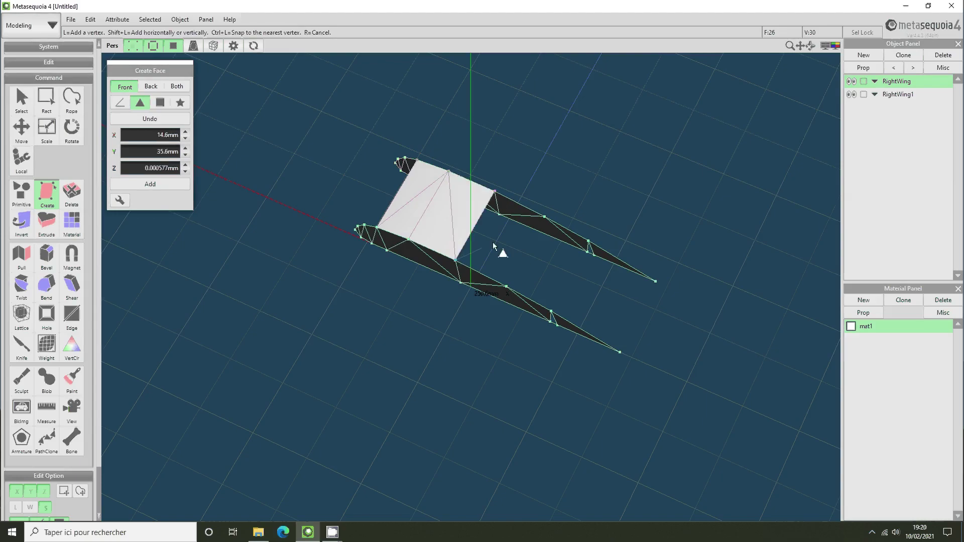
left_click(507, 286)
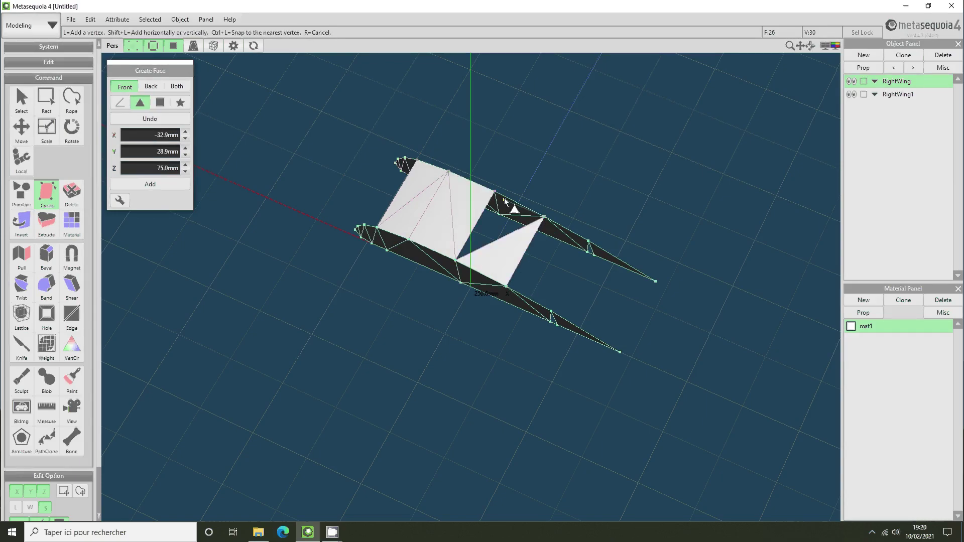
left_click(544, 217)
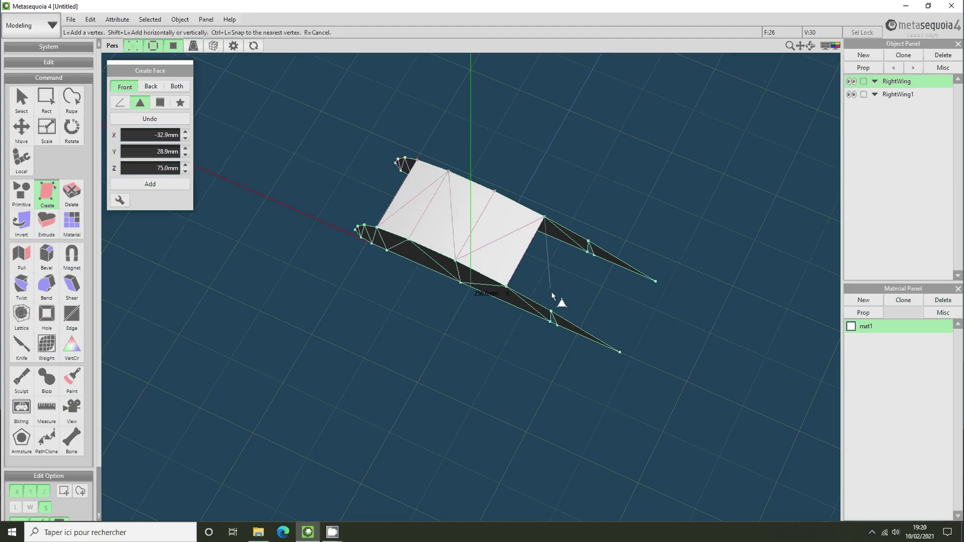
- Complete the rear upper skin between the airfoils with triangular faces from X -32.9 mm to the trailing edge
left_click(551, 312)
left_click(588, 242)
left_click(551, 312)
left_click(588, 243)
left_click(551, 311)
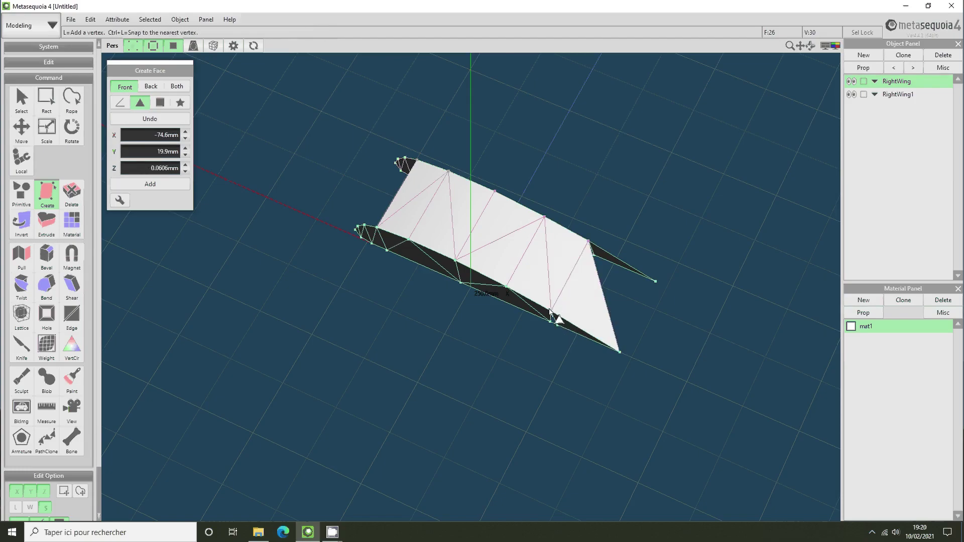
left_click(619, 351)
left_click(655, 281)
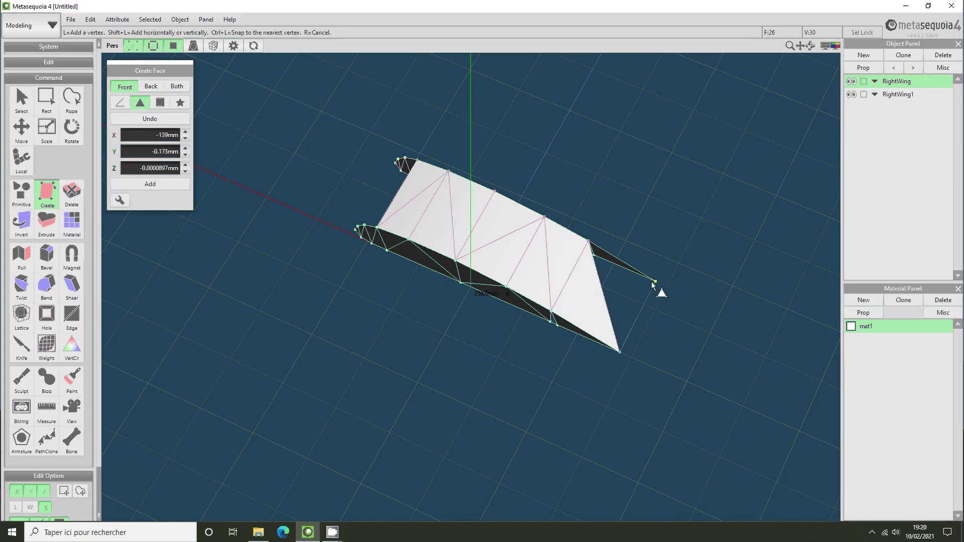
left_click(592, 243)
- Extend the front upper skin between the two airfoils with two triangular faces from X 89.1 mm to X 101 mm
right_click_drag(593, 245, 613, 232)
scroll(402, 282, "up", 3)
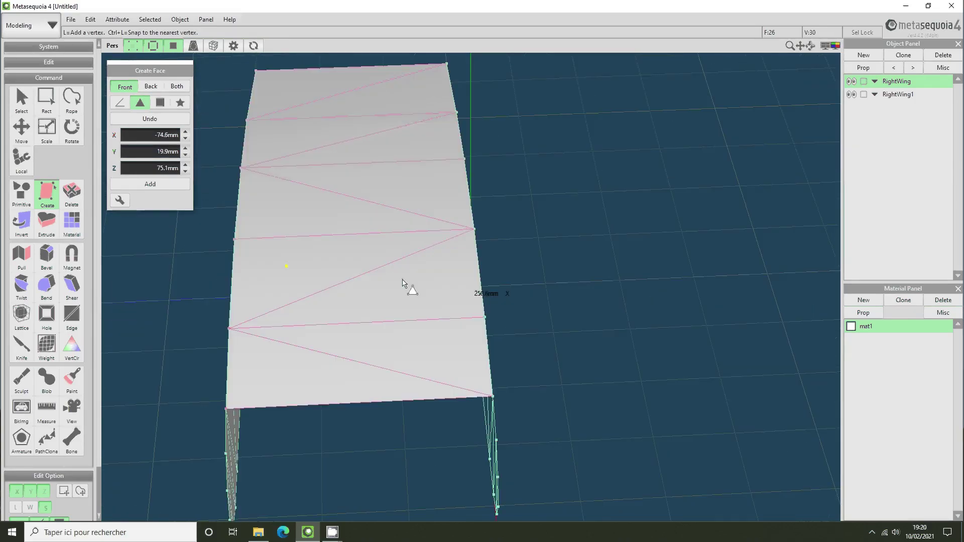
left_click_drag(803, 46, 921, 0)
left_click(345, 214)
left_click(614, 243)
left_click(611, 204)
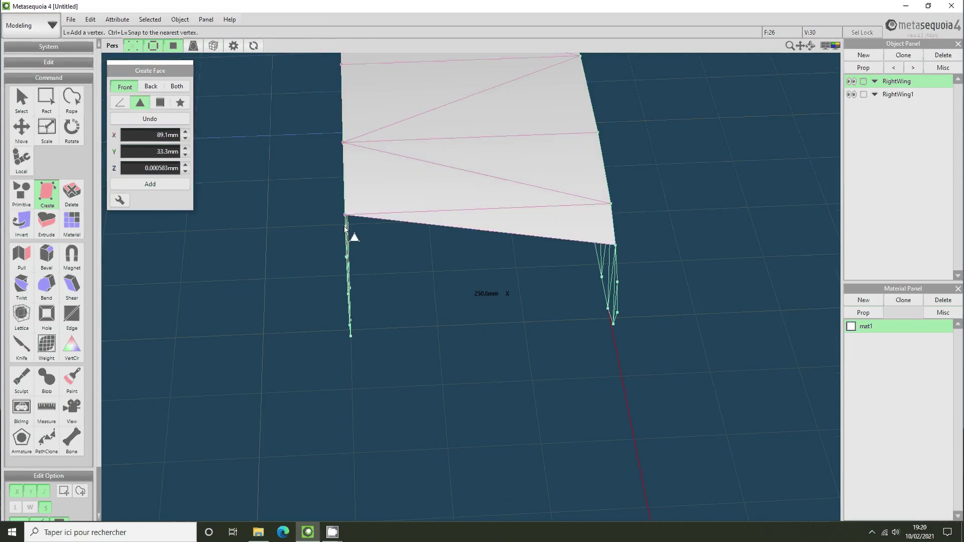
right_click_drag(361, 270, 454, 261)
left_click(451, 254)
left_click(466, 296)
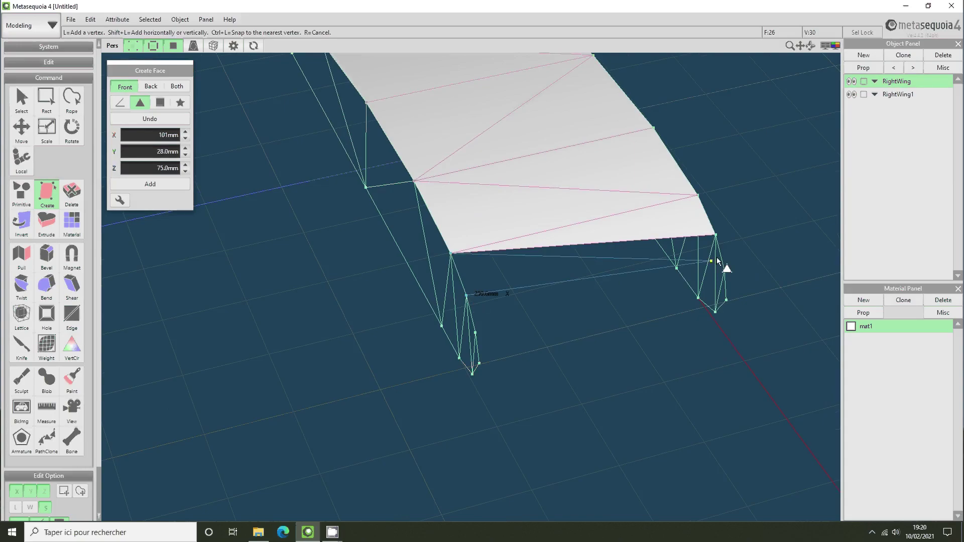
left_click(715, 235)
- Add two more triangular faces around the leading edge between the airfoils, from X 101 mm to X 108 mm
left_click(716, 236)
left_click(723, 270)
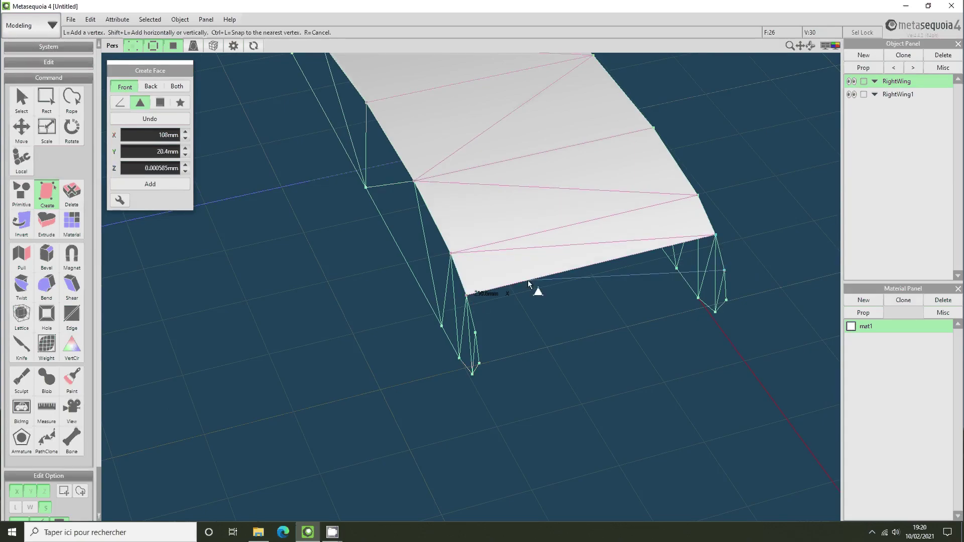
left_click(467, 296)
left_click(466, 297)
left_click(475, 332)
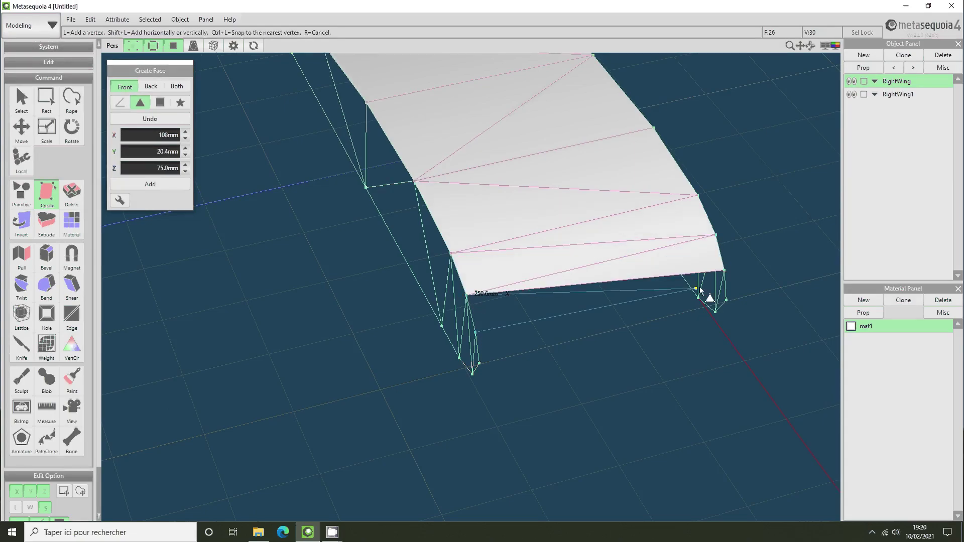
left_click(724, 271)
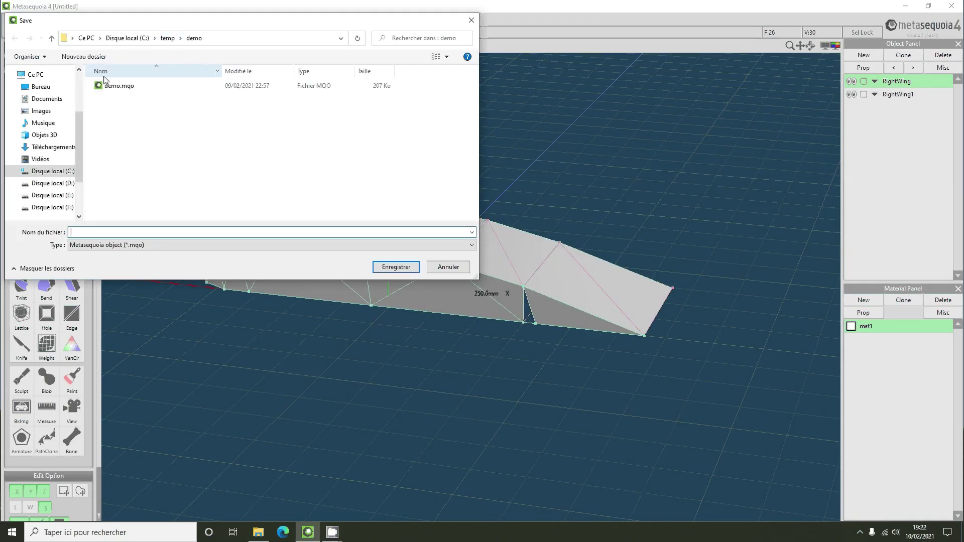
- Save the model as demo.mqo in C:\temp\demo, replacing the existing file
left_click(167, 38)
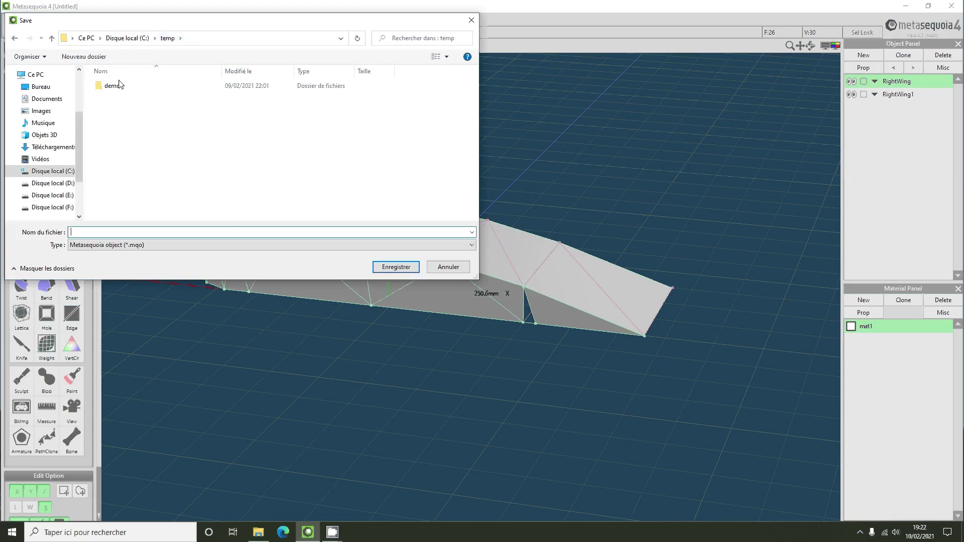
left_click(114, 89)
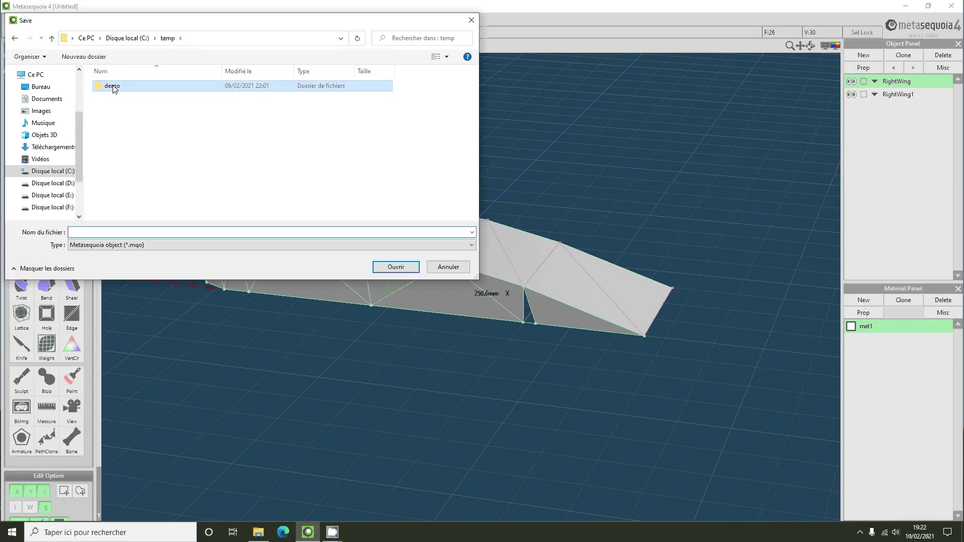
double_click(114, 89)
double_click(114, 88)
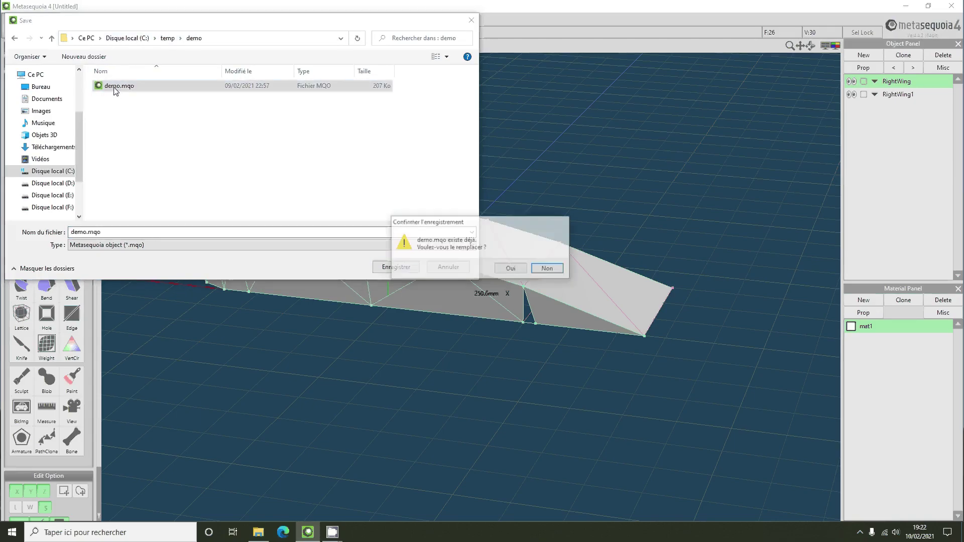
left_click(509, 269)
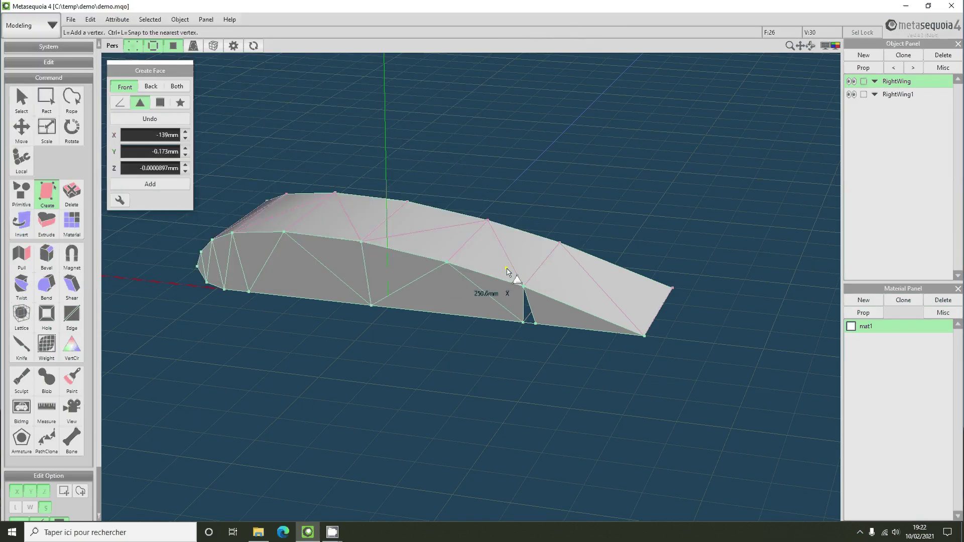
- Check RightWing1 by hiding and showing it, and merge it into the RightWing object
right_click_drag(369, 203, 386, 236)
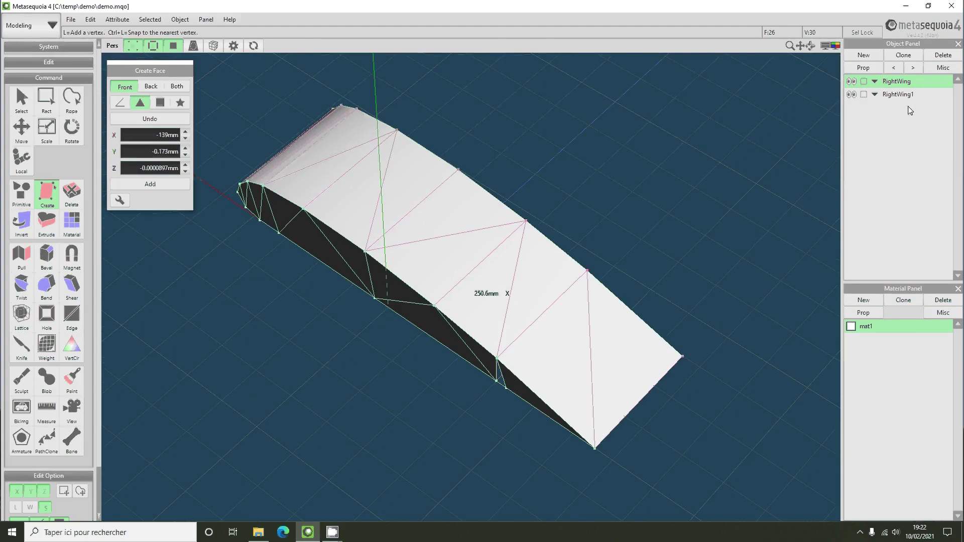
left_click(852, 95)
right_click_drag(806, 107, 686, 92)
left_click(852, 94)
right_click_drag(707, 125, 805, 114)
left_click_drag(899, 96, 903, 81)
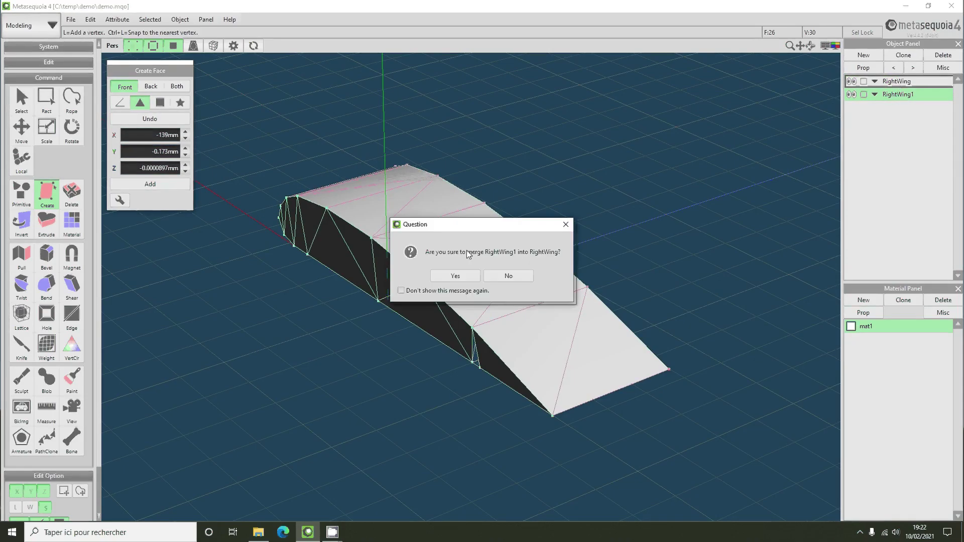
left_click(479, 274)
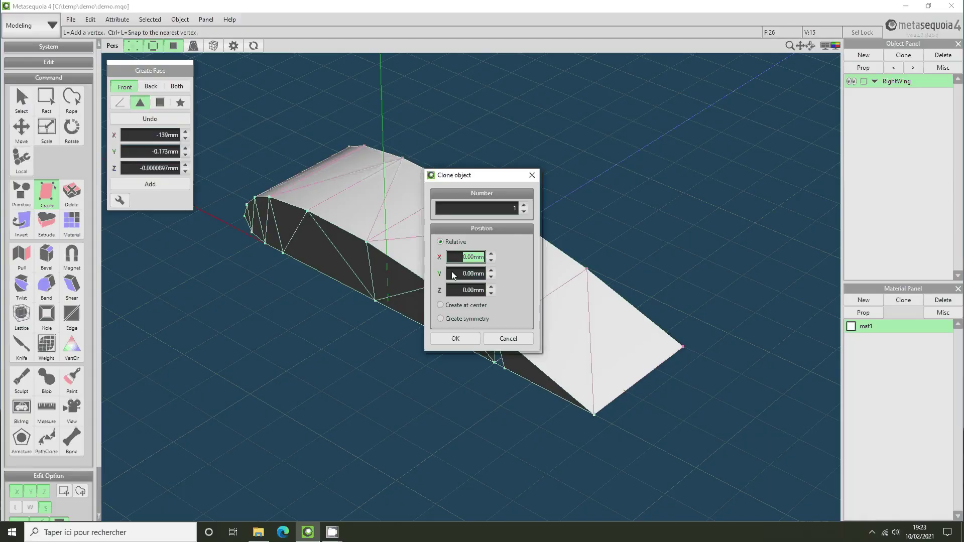
- Clone the RightWing segment 9 times with a relative Z offset of 75 mm
key("Tab")
key("Tab")
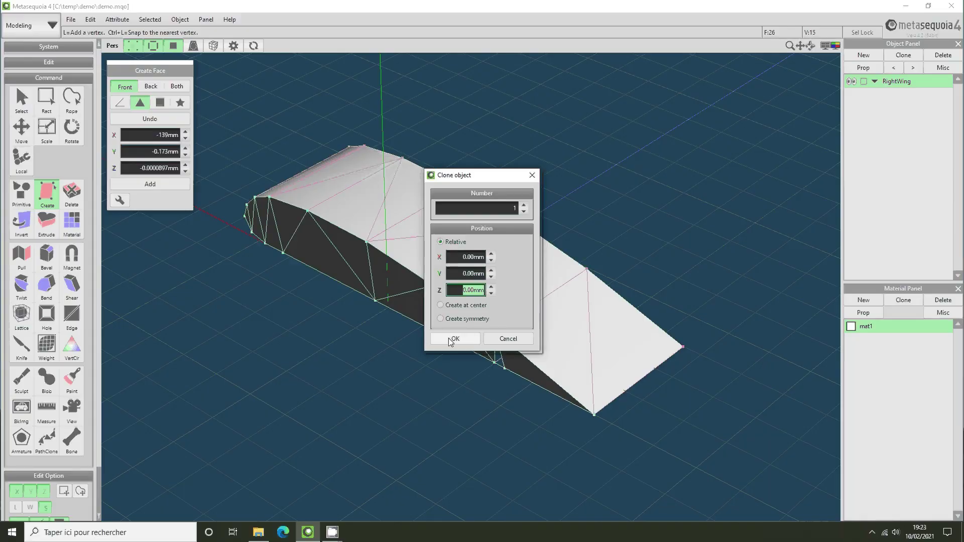
left_click(480, 207)
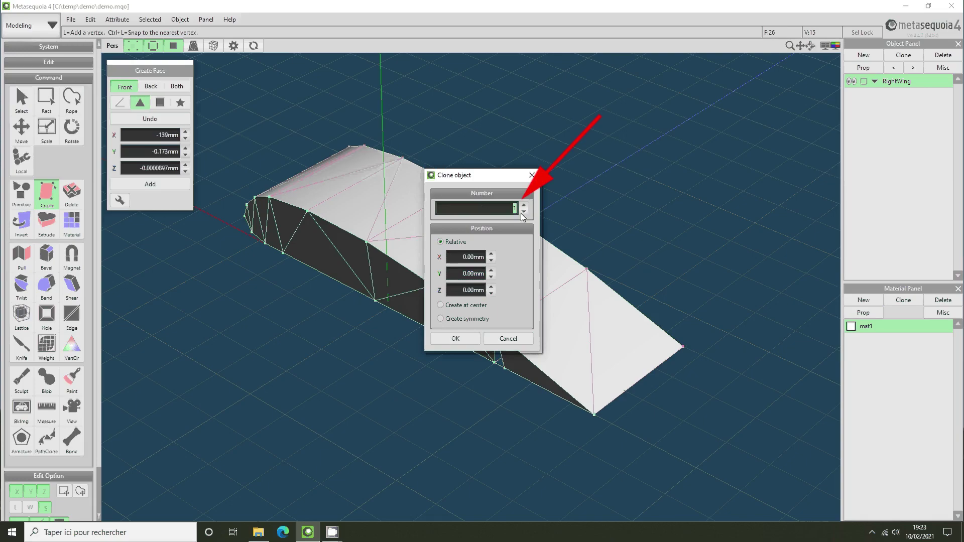
type("9")
left_click(484, 284)
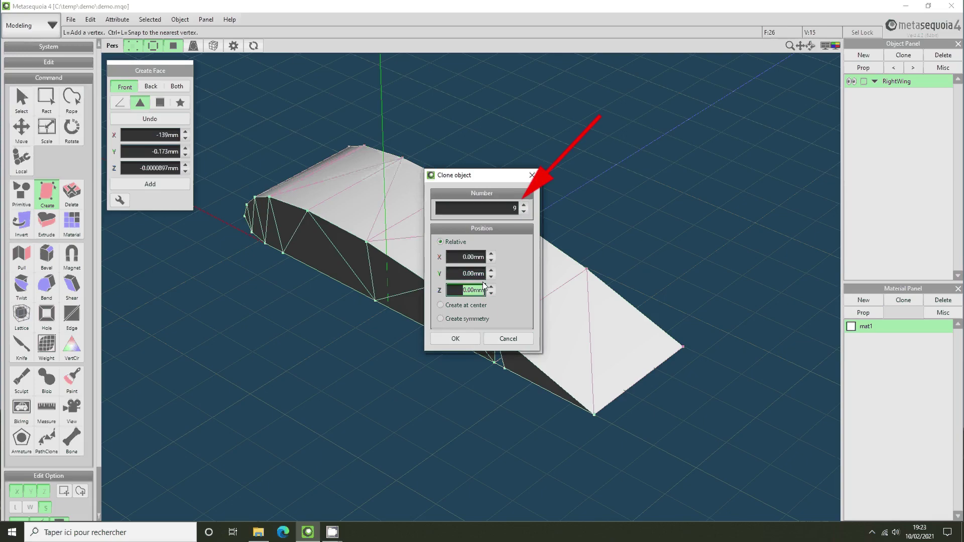
type("75")
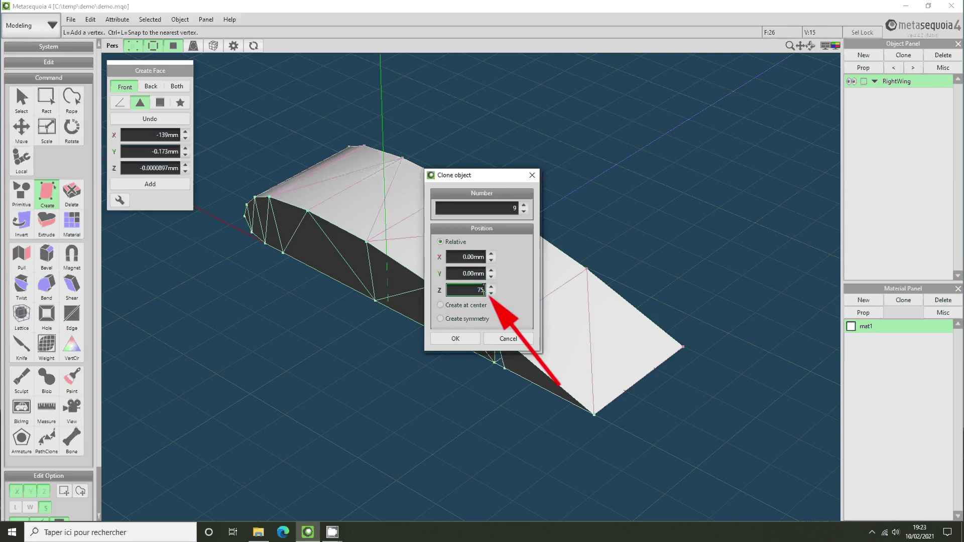
left_click(457, 337)
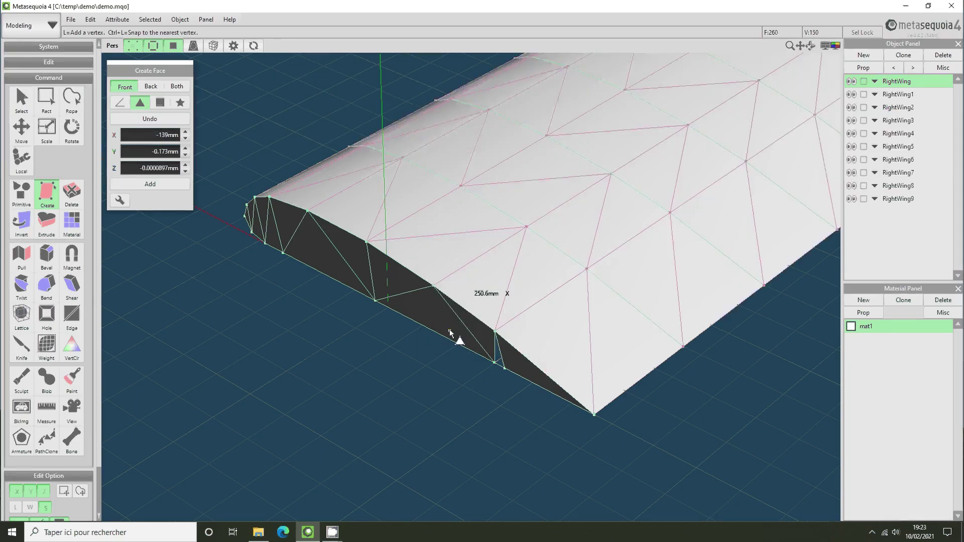
- Measure the wing's full span along its trailing edge
scroll(450, 329, "down", 3)
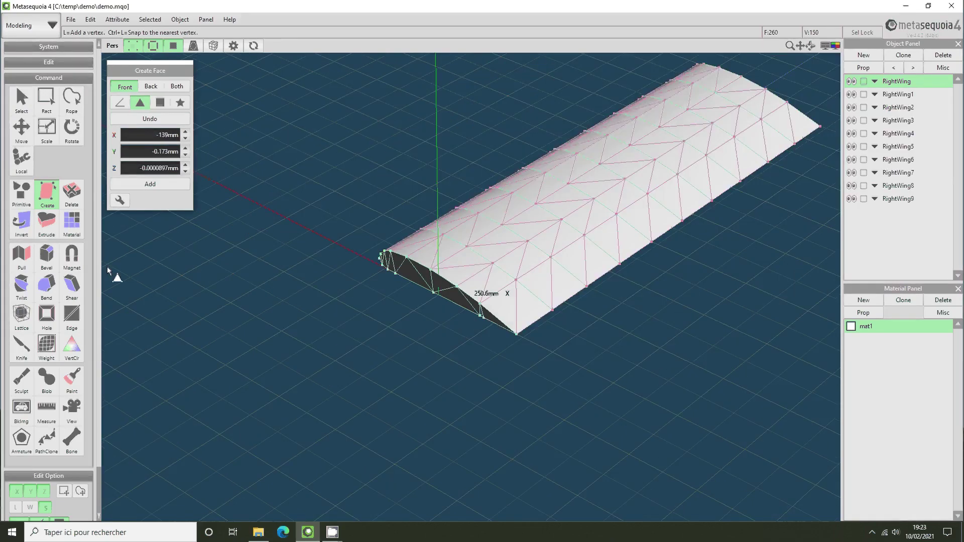
left_click(45, 410)
left_click(829, 132)
left_click(516, 335)
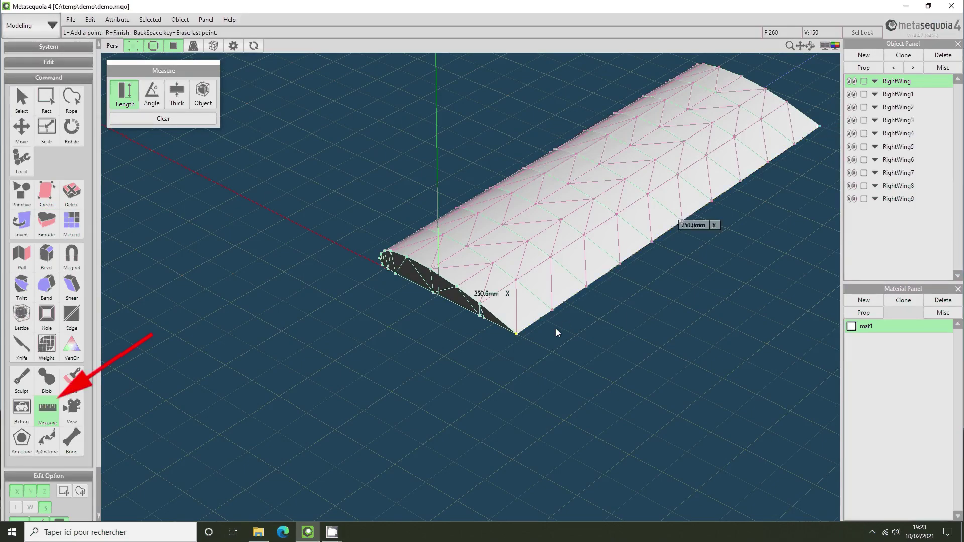
scroll(751, 225, "up", 3)
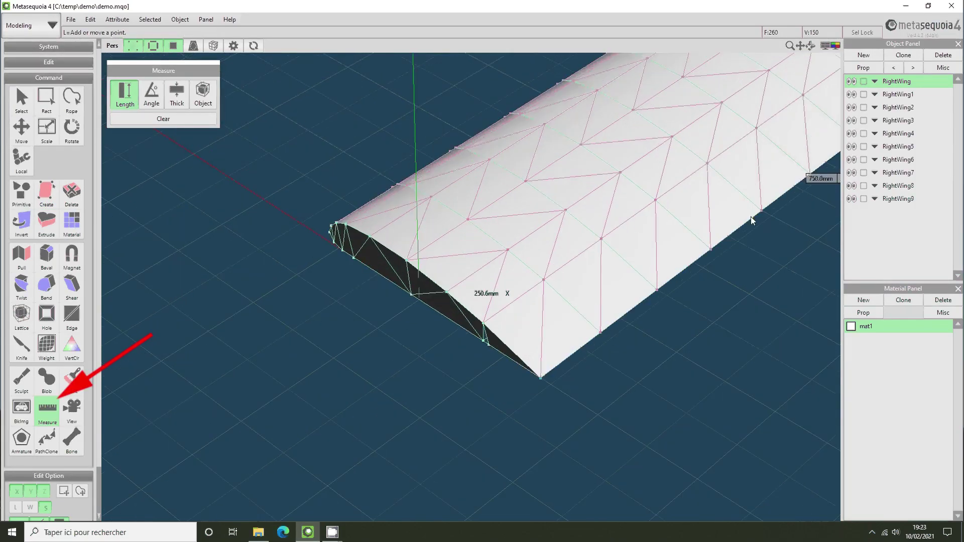
scroll(751, 216, "down", 2)
scroll(725, 221, "down", 2)
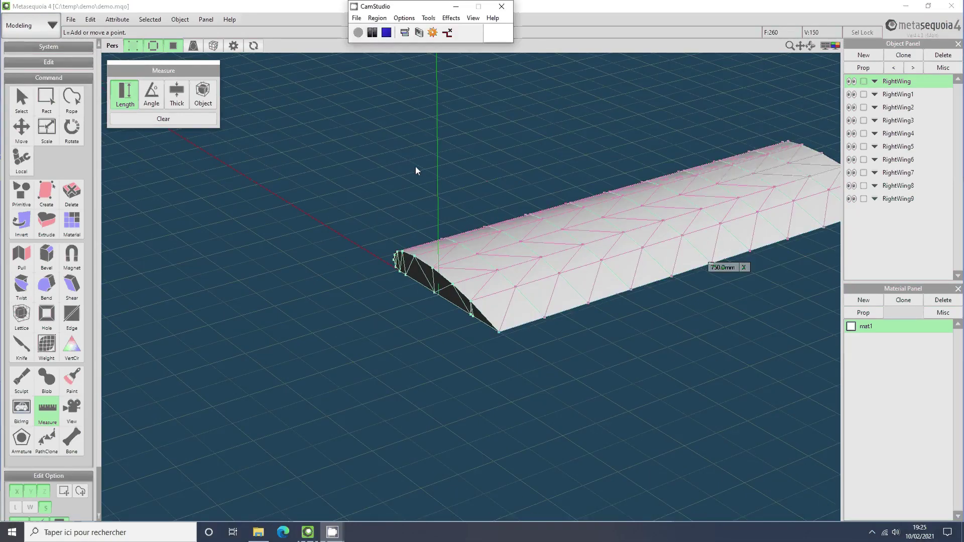
- Merge all objects from RightWing to RightWing9 into the single RightWing object
scroll(415, 166, "up", 3)
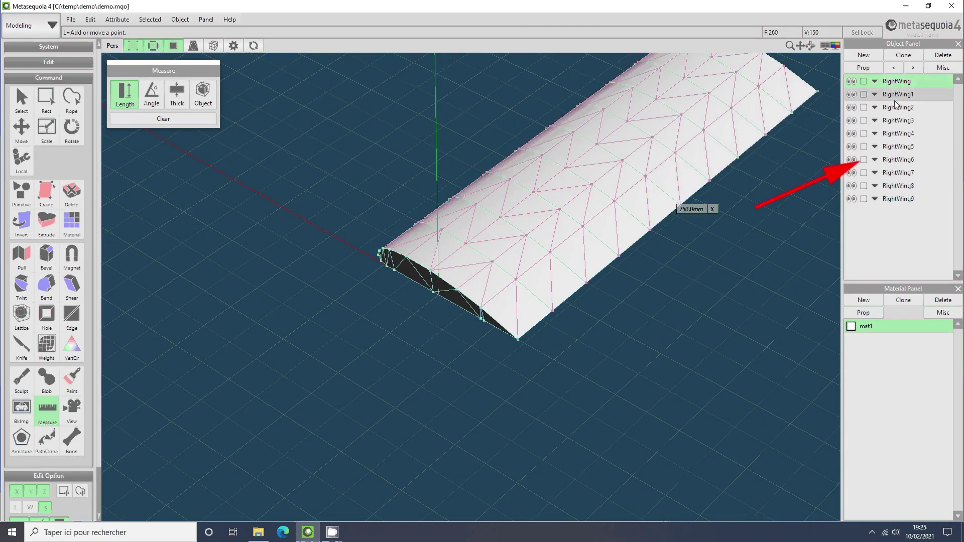
left_click(898, 199)
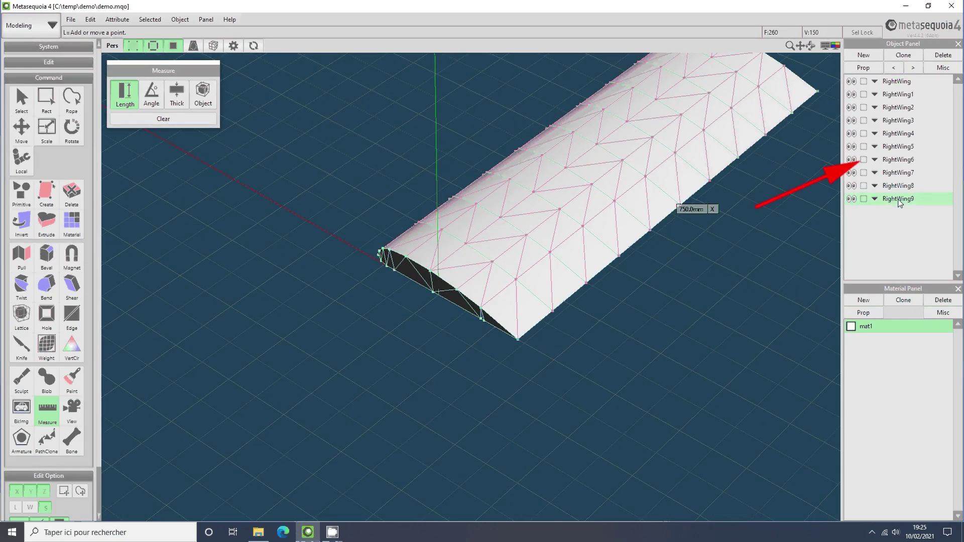
left_click(896, 82, "shift")
left_click(943, 71)
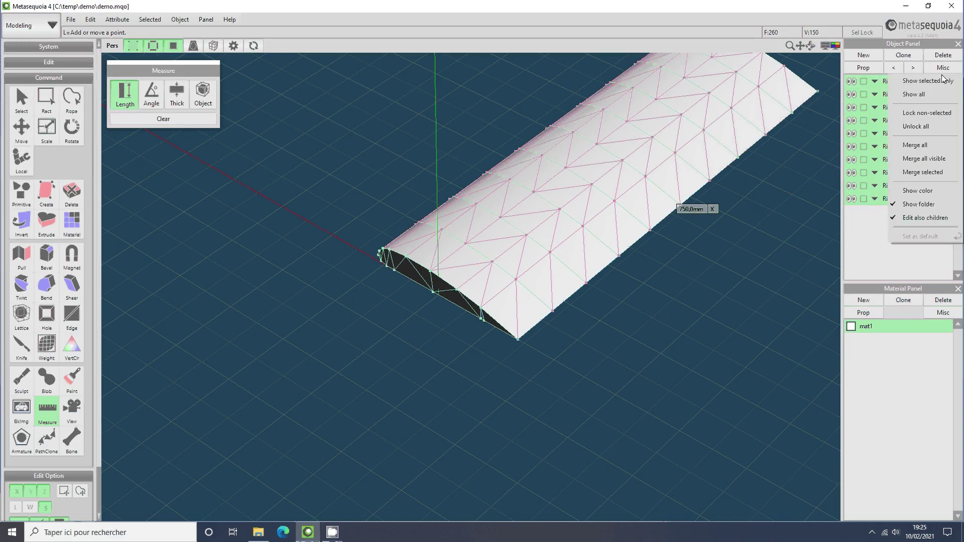
left_click(914, 145)
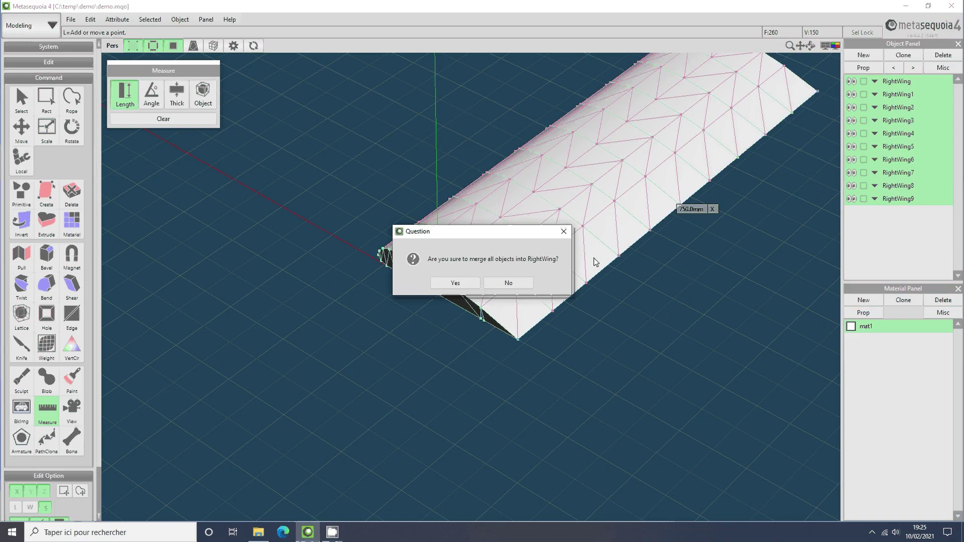
left_click(455, 285)
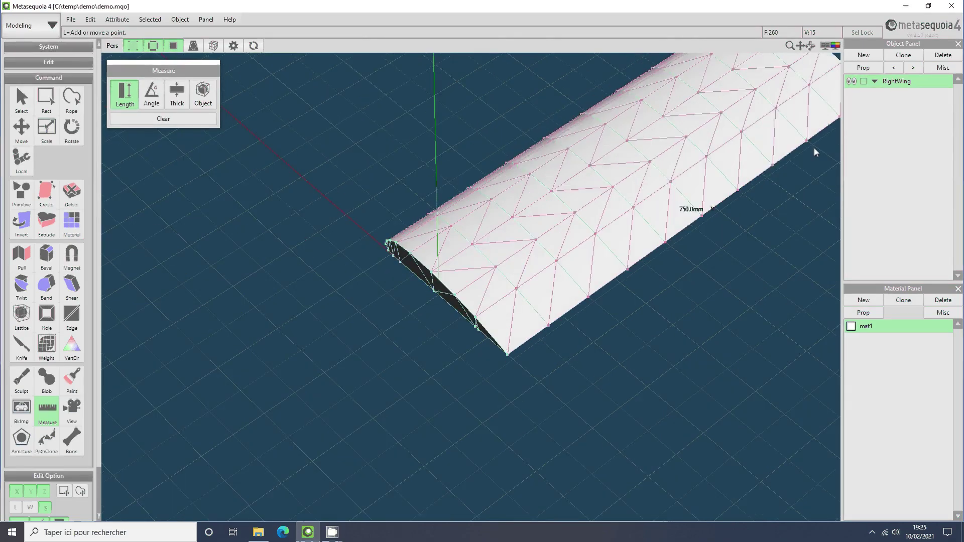
- Clear the geometry selection of the merged RightWing object and show the whole wing from the top
right_click(897, 85)
left_click(902, 107)
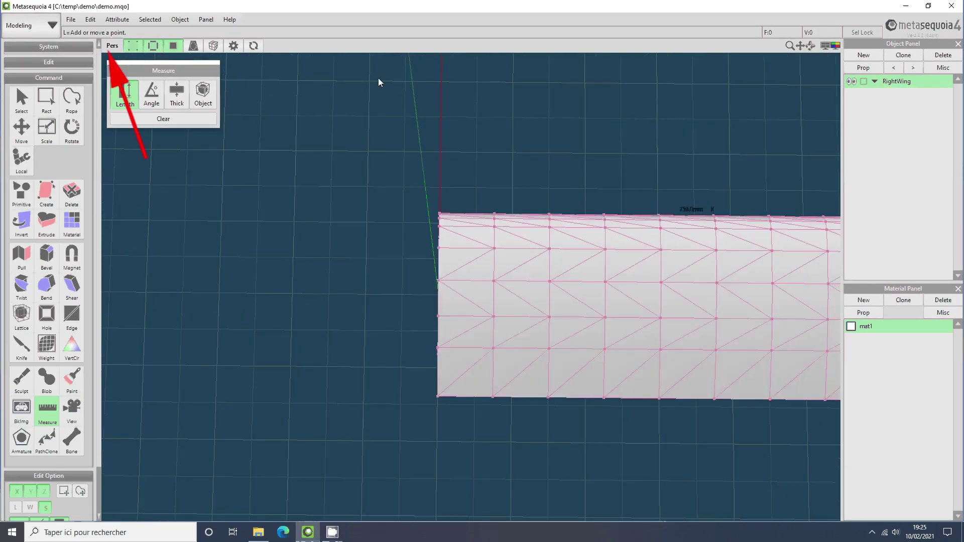
left_click(112, 46)
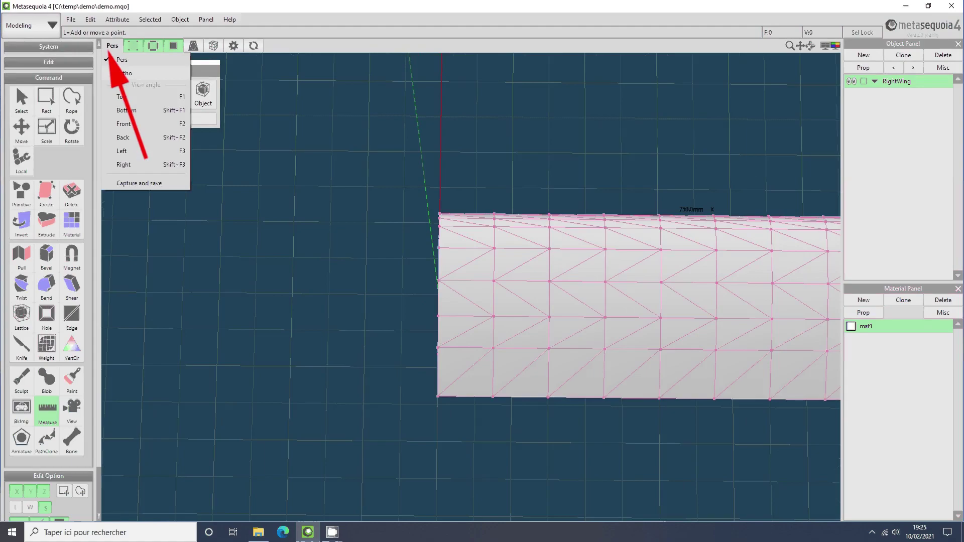
left_click(121, 98)
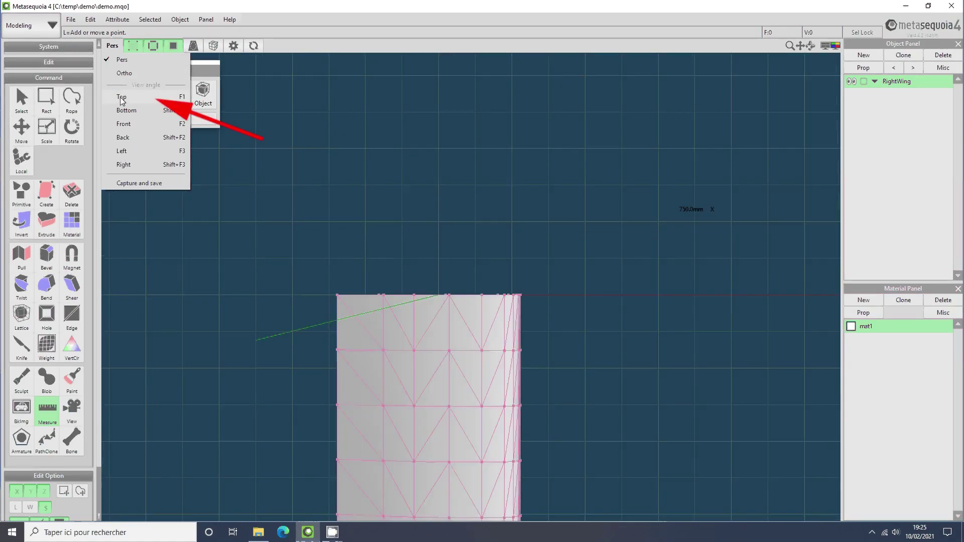
left_click_drag(800, 46, 864, 0)
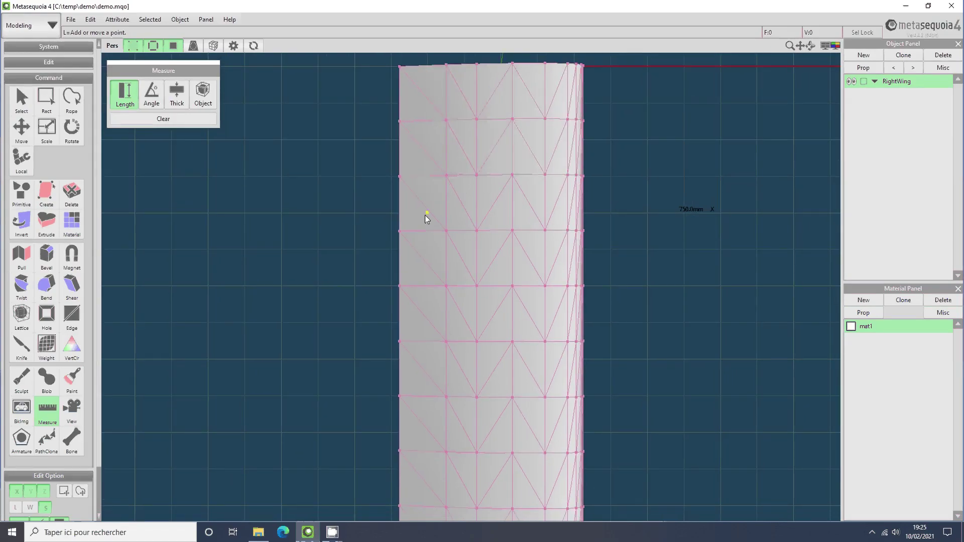
scroll(421, 236, "down", 3)
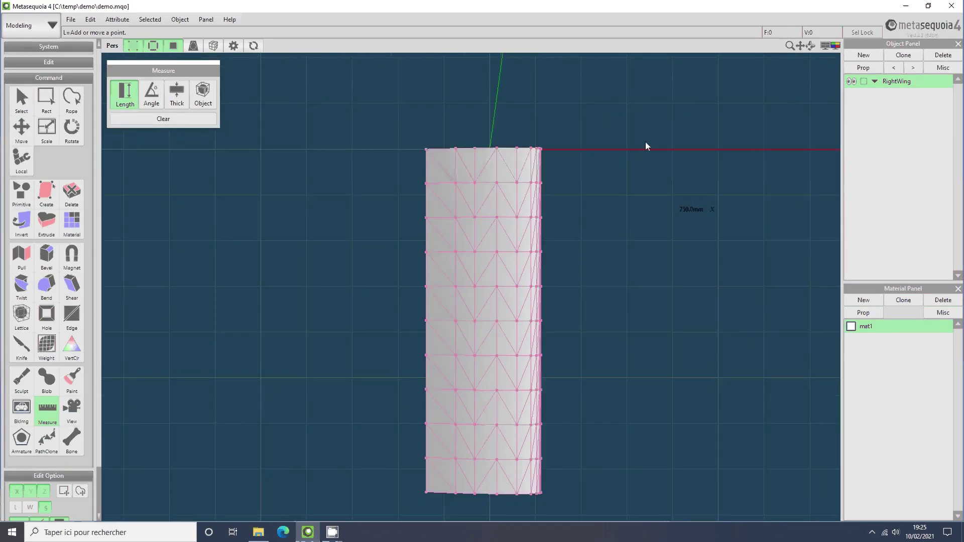
- Select the trailing-edge strip across the last four segments at the wing tip with a rectangular selection, and switch to the bottom view
left_click(46, 102)
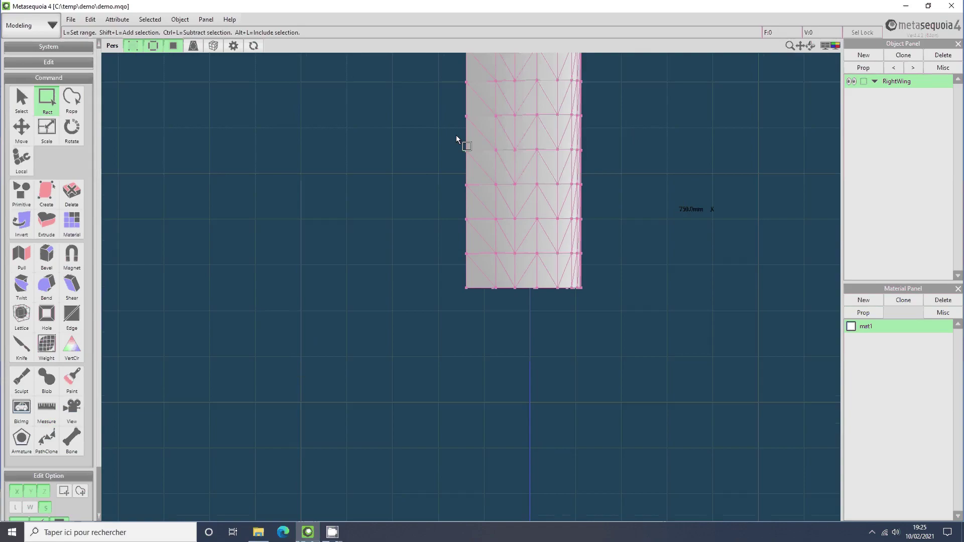
left_click_drag(454, 137, 502, 299)
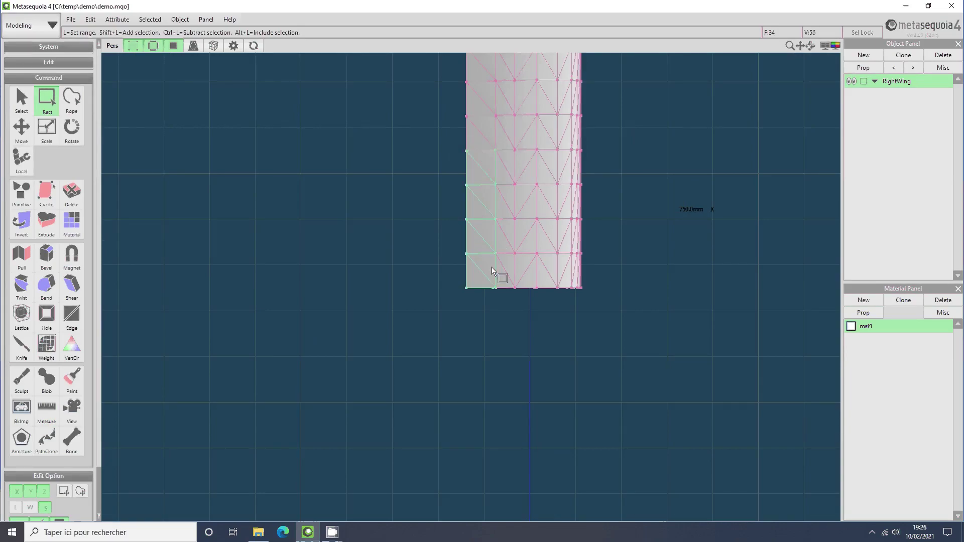
left_click(111, 46)
left_click(123, 112)
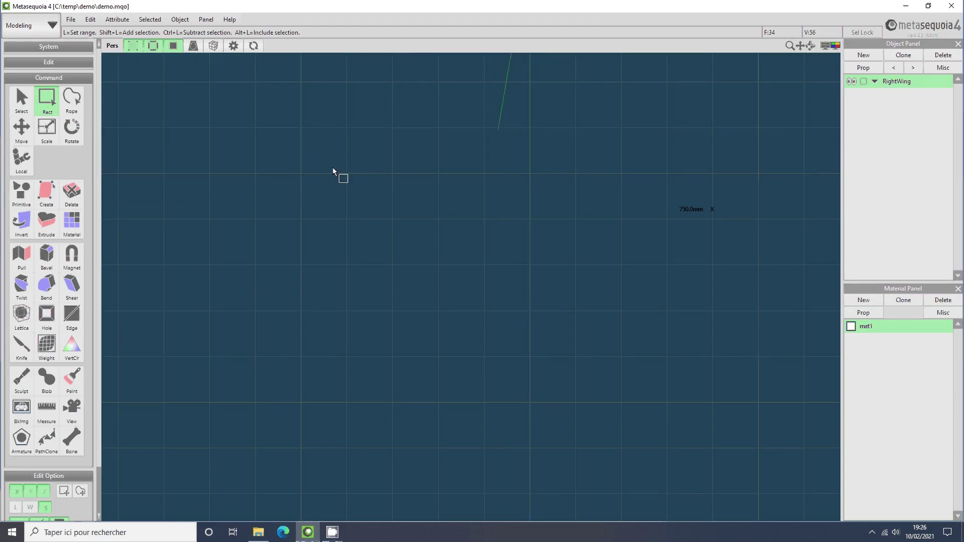
- Cut the selected trailing-edge strip out of RightWing and paste it as a separate object
left_click_drag(799, 46, 822, 218)
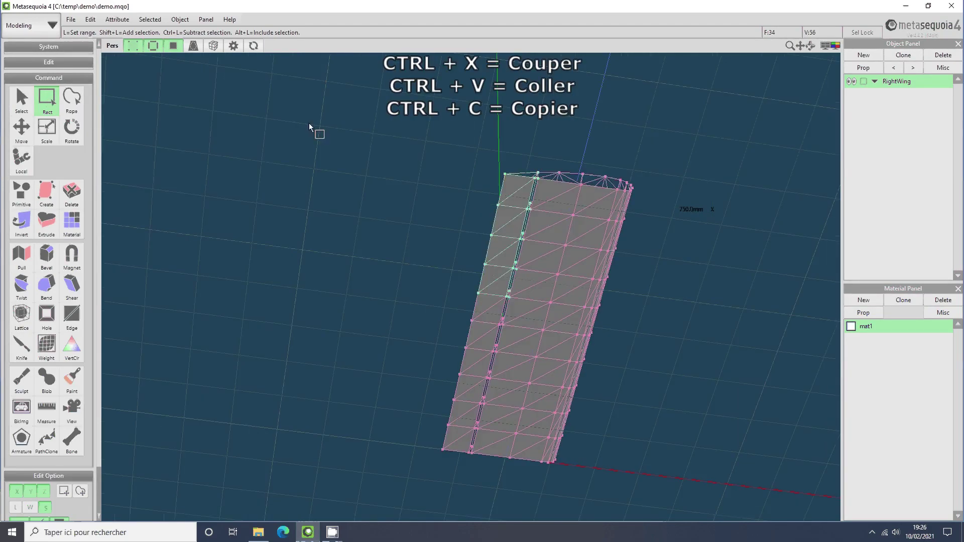
key("ctrl+x")
right_click_drag(412, 184, 416, 213)
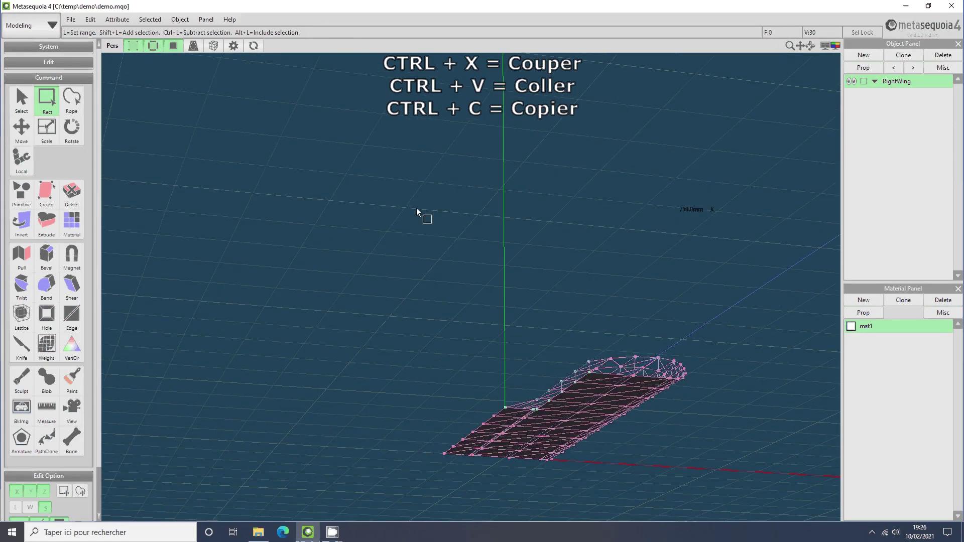
key("ctrl+v")
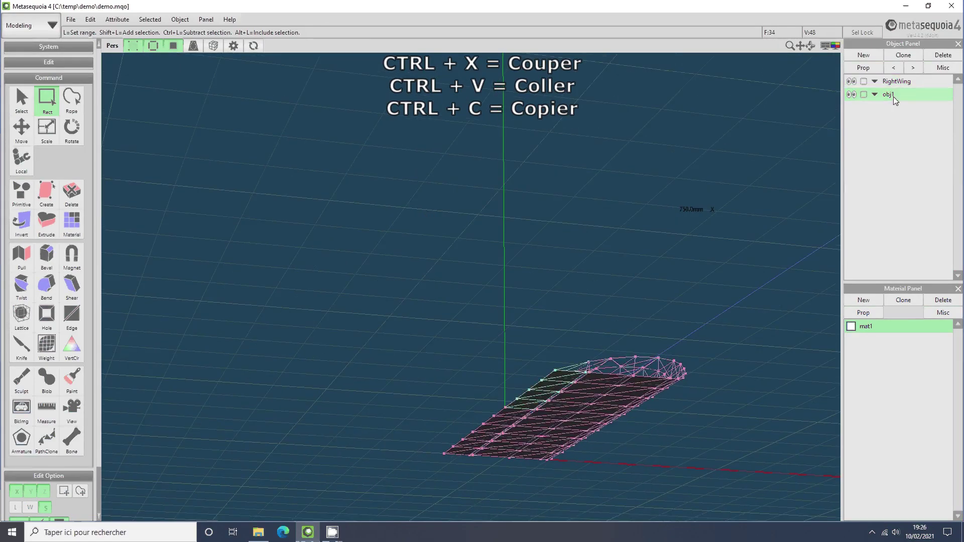
- Hide the pasted trailing-edge object and rename it RightAileron
left_click(852, 84)
mouse_move(828, 93)
right_mouse_down()
mouse_move(736, 119)
mouse_move(838, 91)
right_mouse_up()
left_click(851, 82)
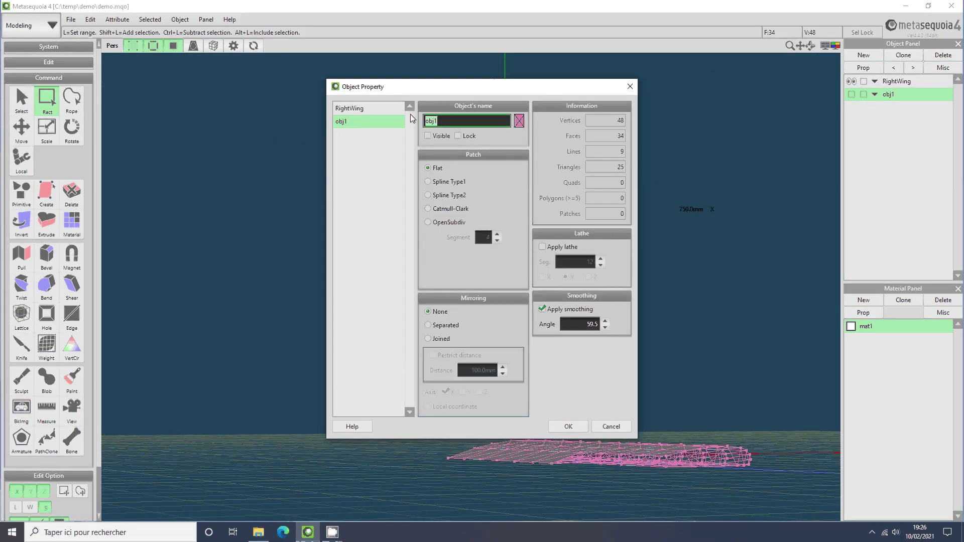
type("RightAileron")
key("Return")
- Set the center of rotation on RightWing's upper vertex at the inner corner of the aileron cutout
left_click(22, 100)
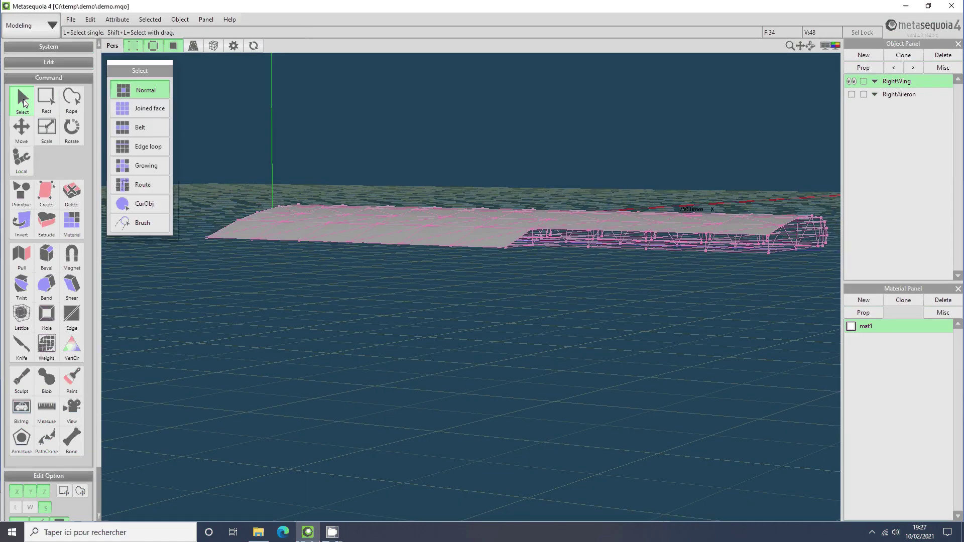
left_click(533, 231)
left_click(90, 20)
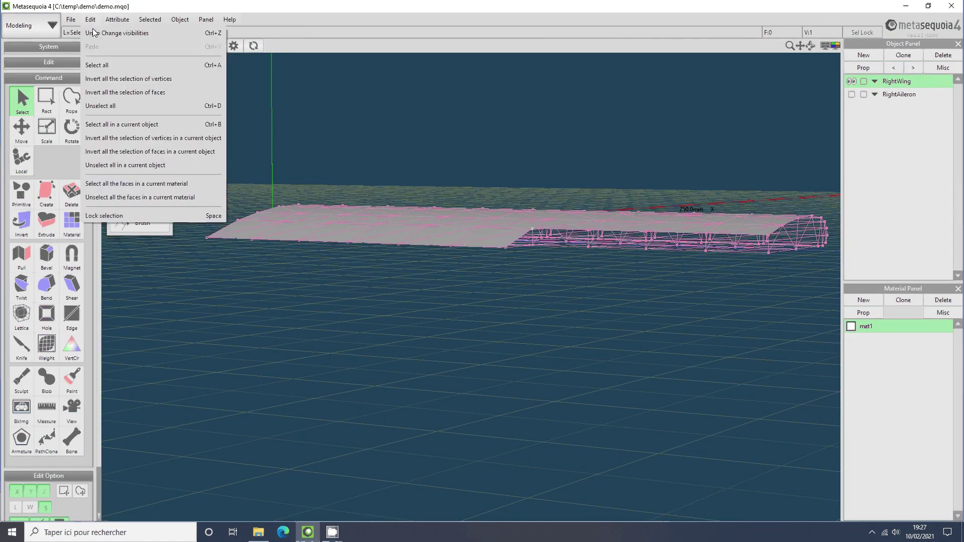
mouse_move(117, 19)
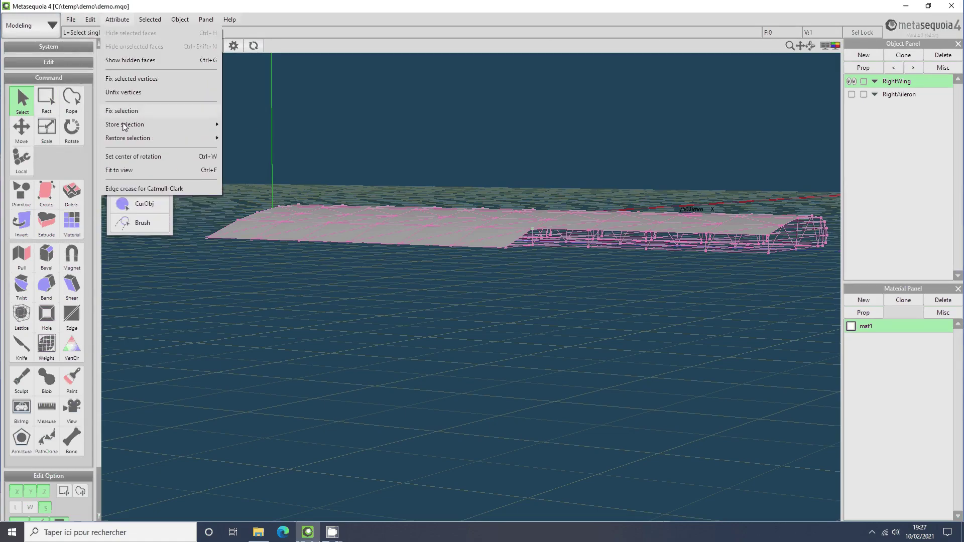
left_click(133, 156)
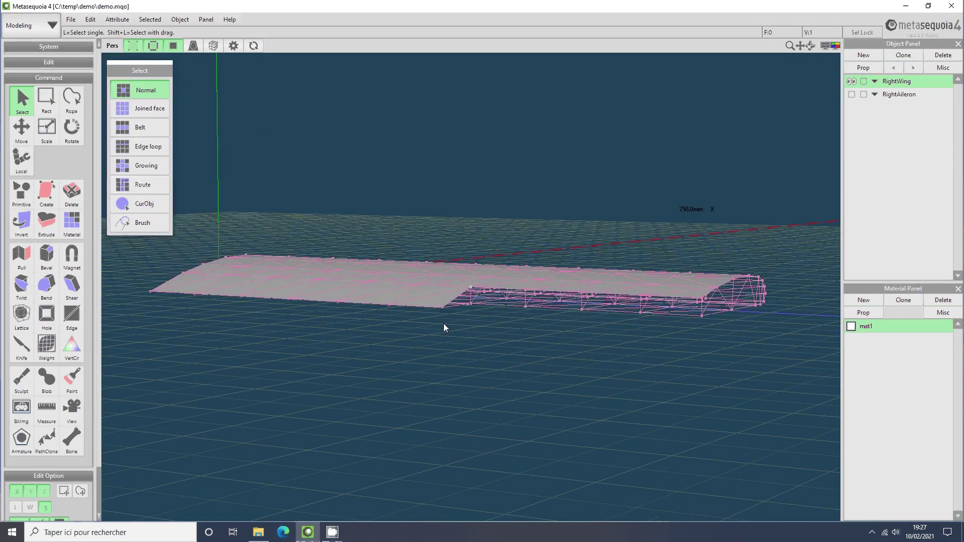
scroll(495, 284, "up", 5)
right_click_drag(495, 284, 456, 294)
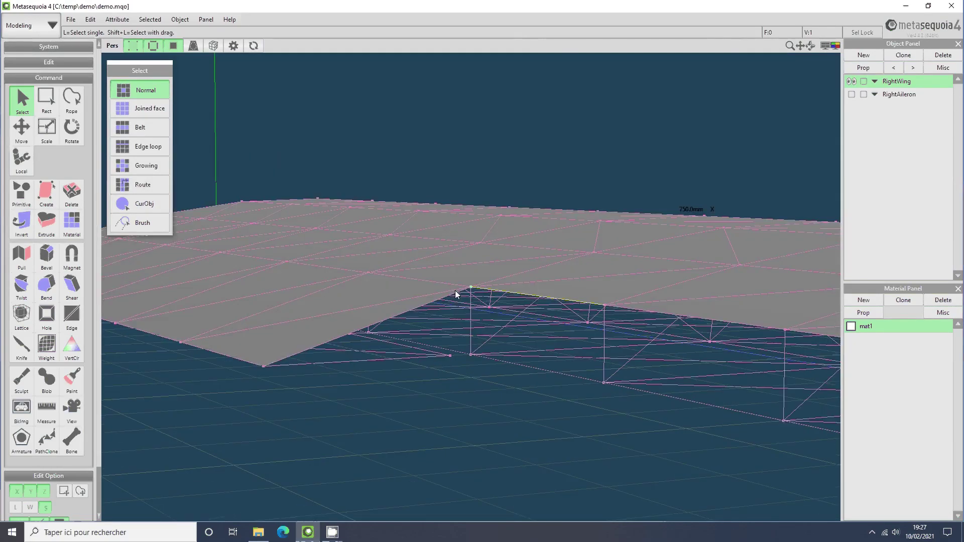
- Close the inboard end of RightWing's aileron cutout with two triangular faces snapped to the existing vertices
left_click(46, 193)
left_click(140, 103)
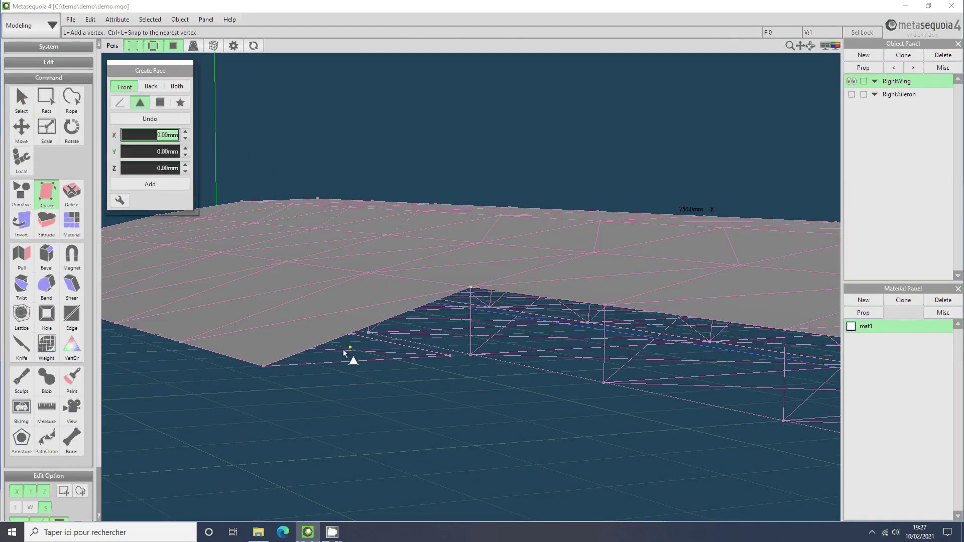
left_click(264, 366)
left_click(450, 355)
left_click(471, 287)
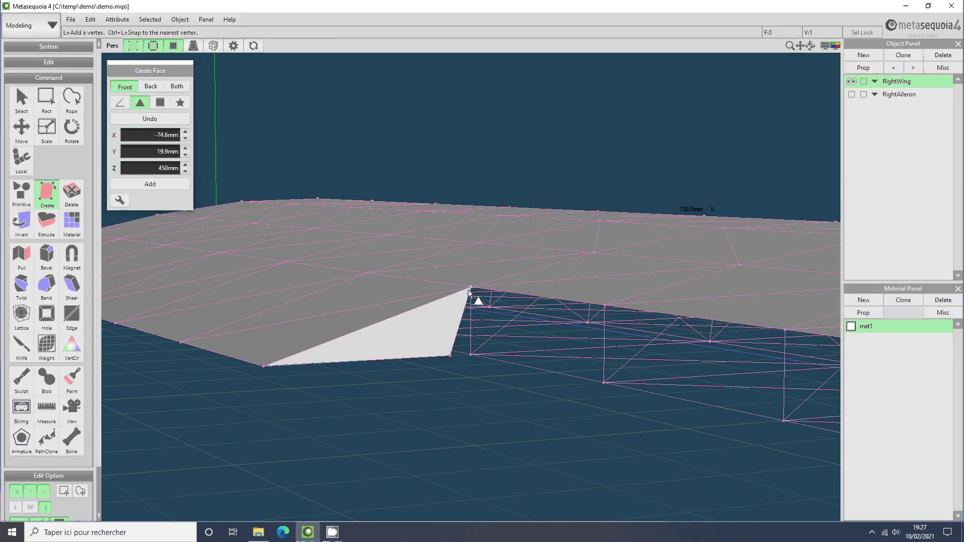
left_click(470, 287)
left_click(471, 354)
left_click(450, 354)
- Close the innermost segment of the cutout's spanwise wall with two triangular faces, between Z 450 mm and 525 mm
left_click(470, 288)
left_click(603, 382)
left_click(471, 355)
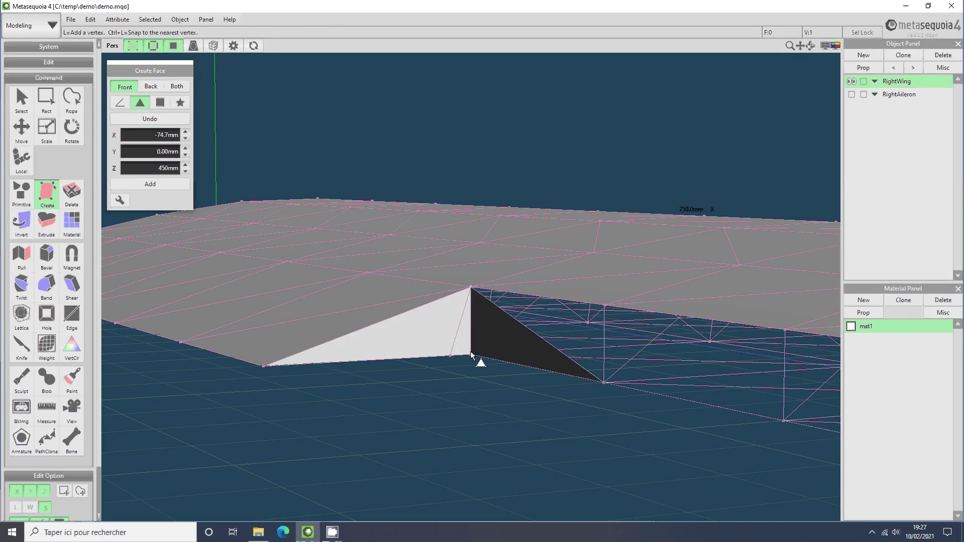
left_click(470, 287)
left_click(599, 306)
left_click(604, 383)
- Continue the cutout's spanwise wall from Z 525 mm toward the wing tip with triangular faces
left_click(771, 416)
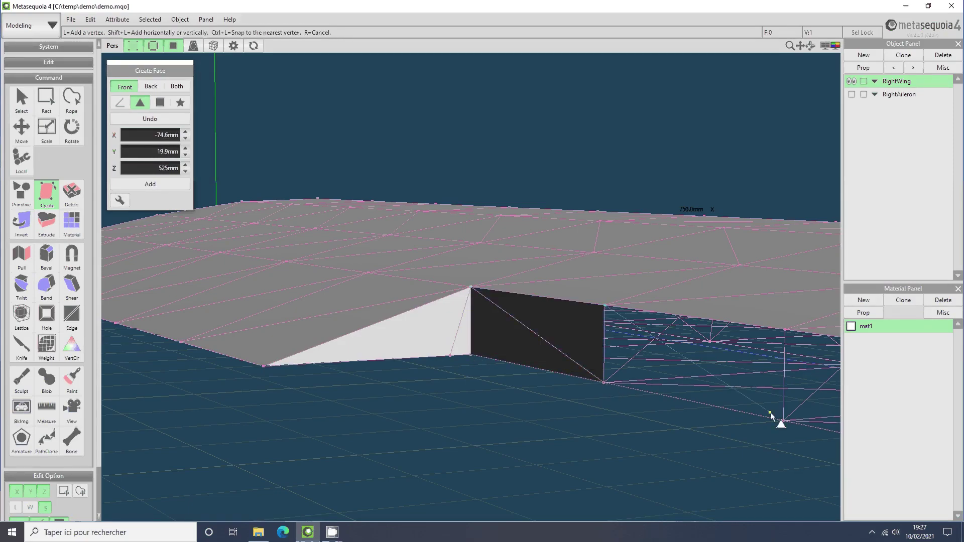
left_click(604, 383)
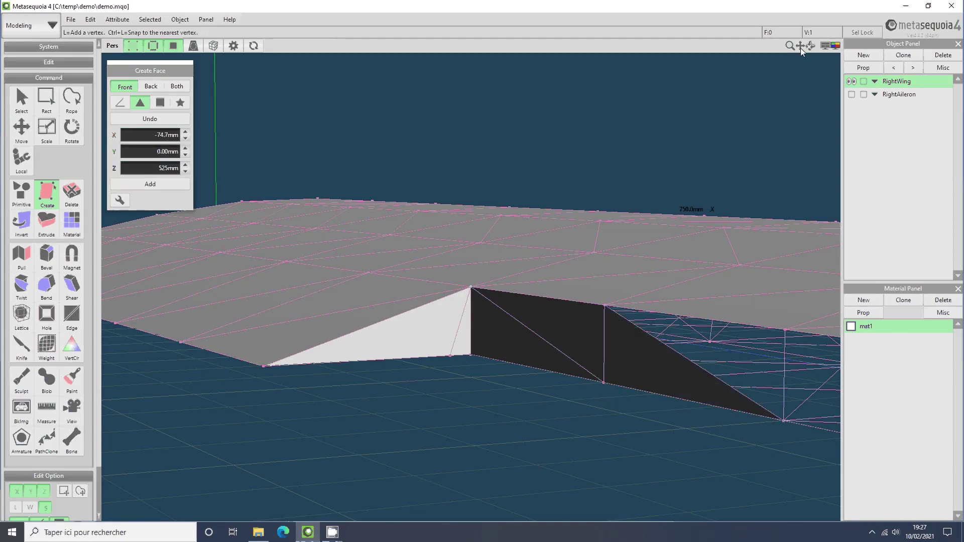
left_click_drag(800, 47, 637, 0)
left_click(418, 226)
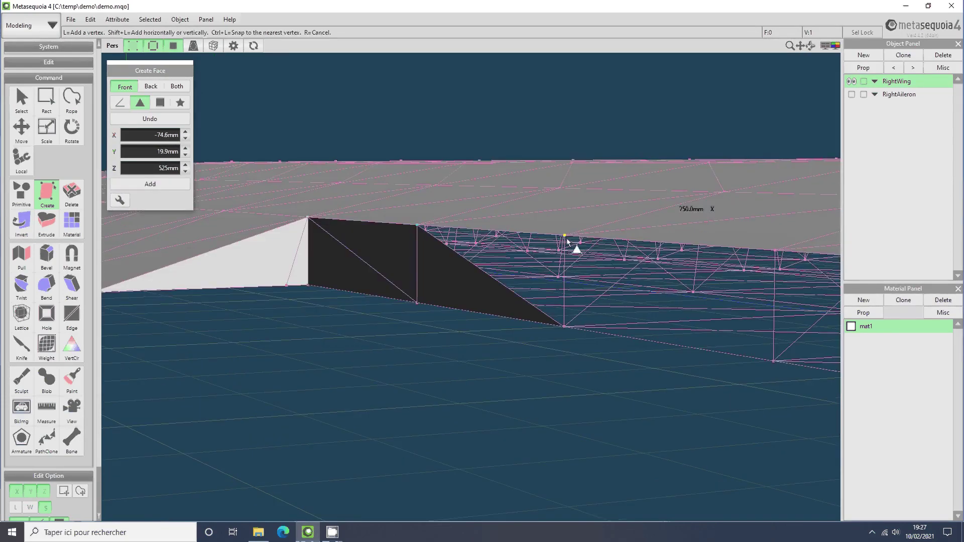
left_click(564, 236)
left_click(562, 325)
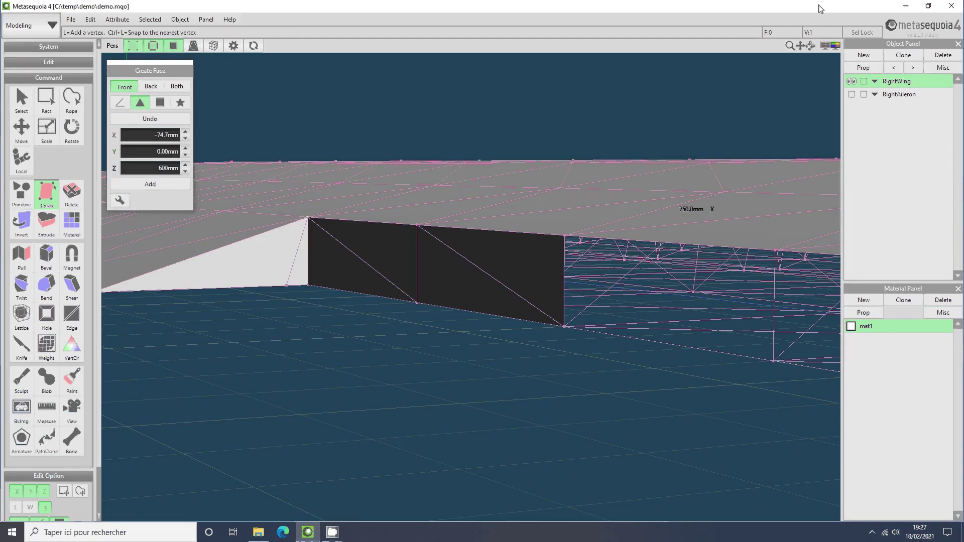
left_click_drag(800, 46, 525, 16)
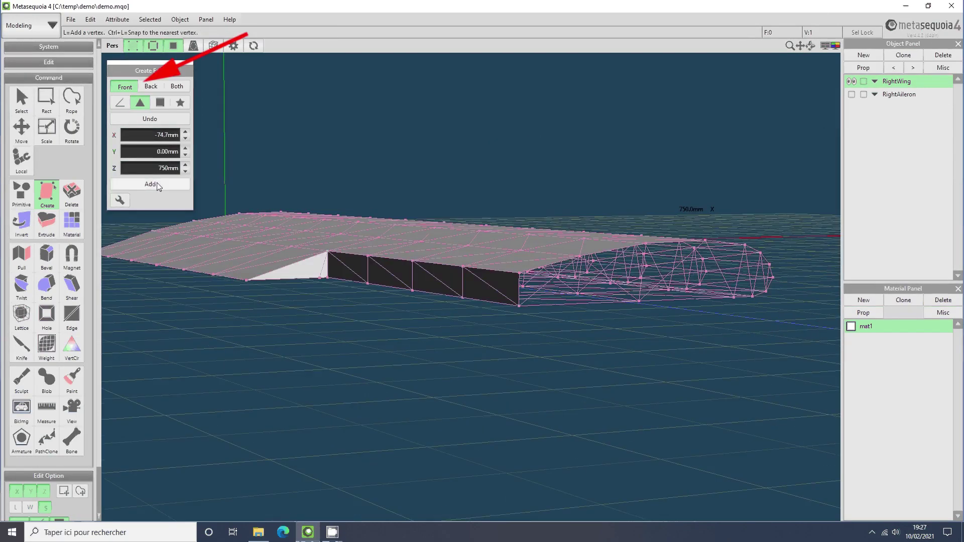
- Invert the joined faces of the aileron cutout's spanwise wall
left_click(26, 225)
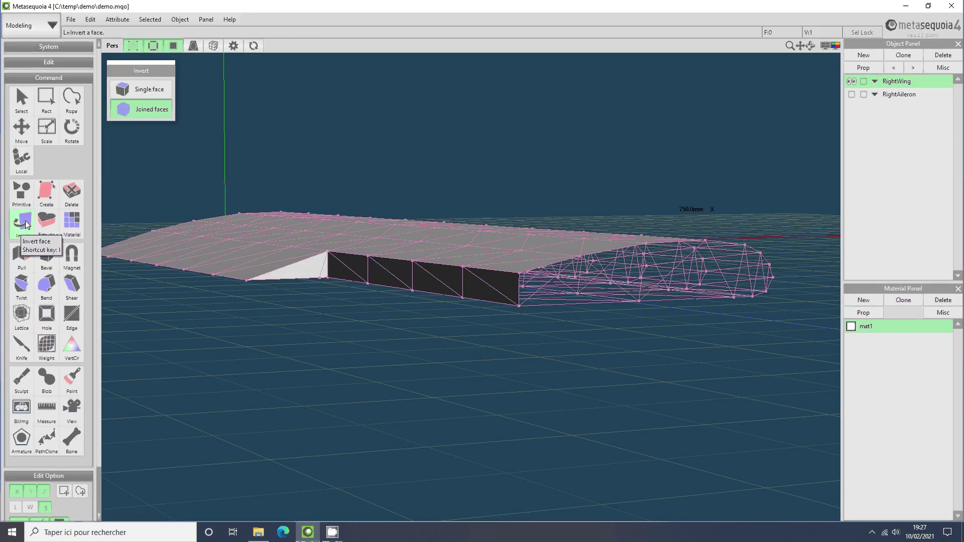
left_click(491, 265)
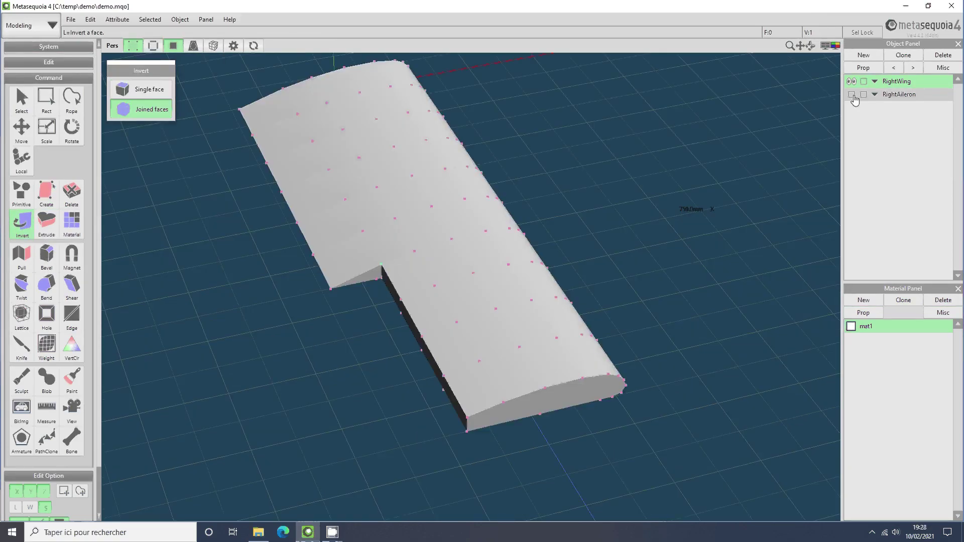
- Show RightAileron and hide RightWing to inspect the aileron's open front side
left_click(851, 94)
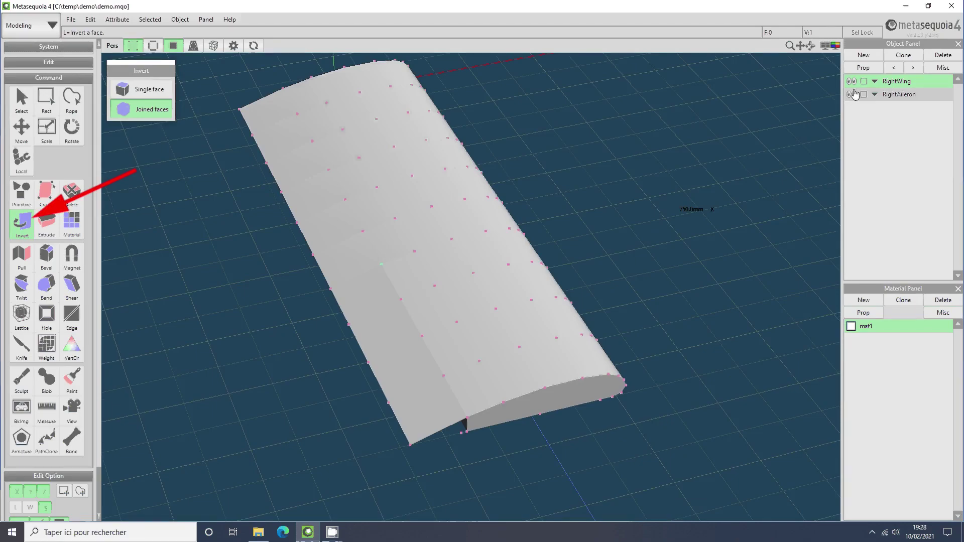
left_click(851, 81)
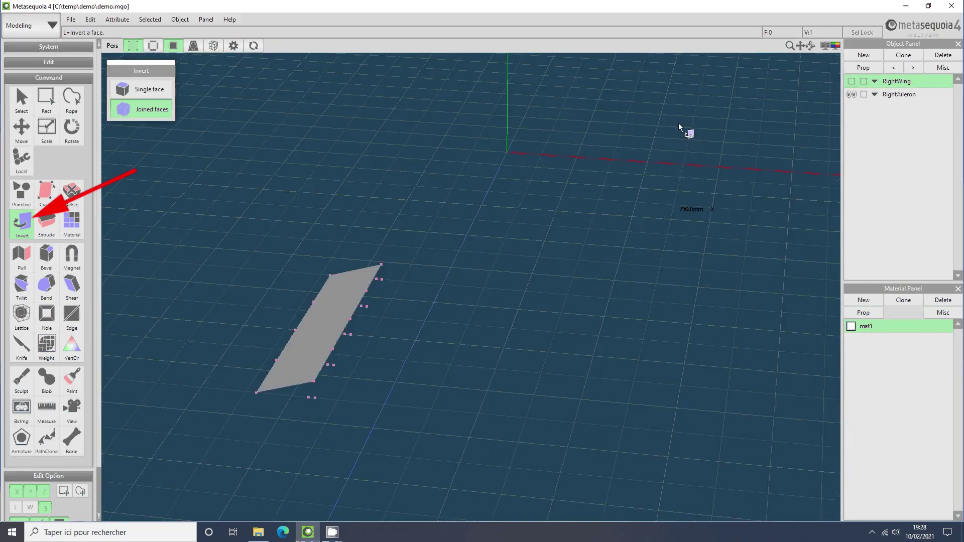
right_click_drag(678, 122, 519, 125)
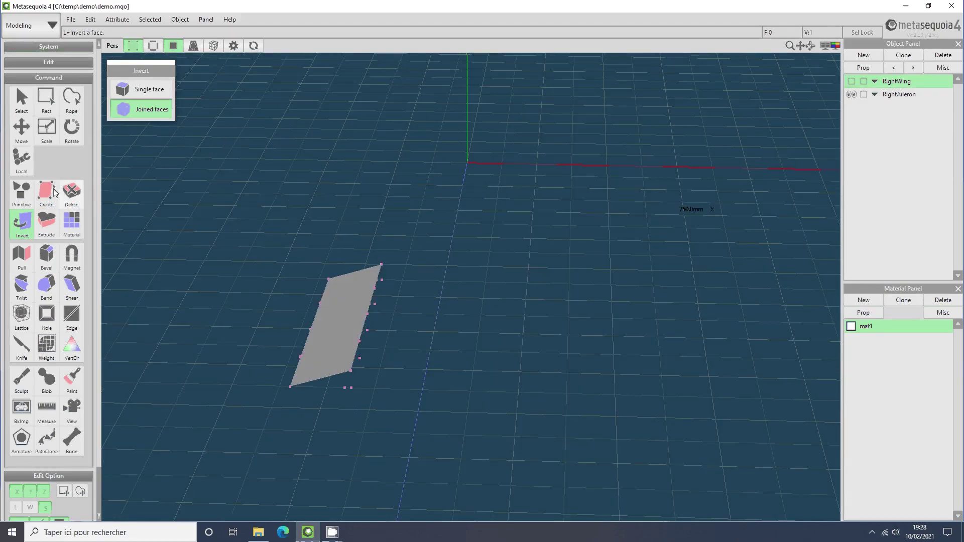
right_click_drag(321, 381, 179, 381)
middle_click_drag(434, 112, 640, 121)
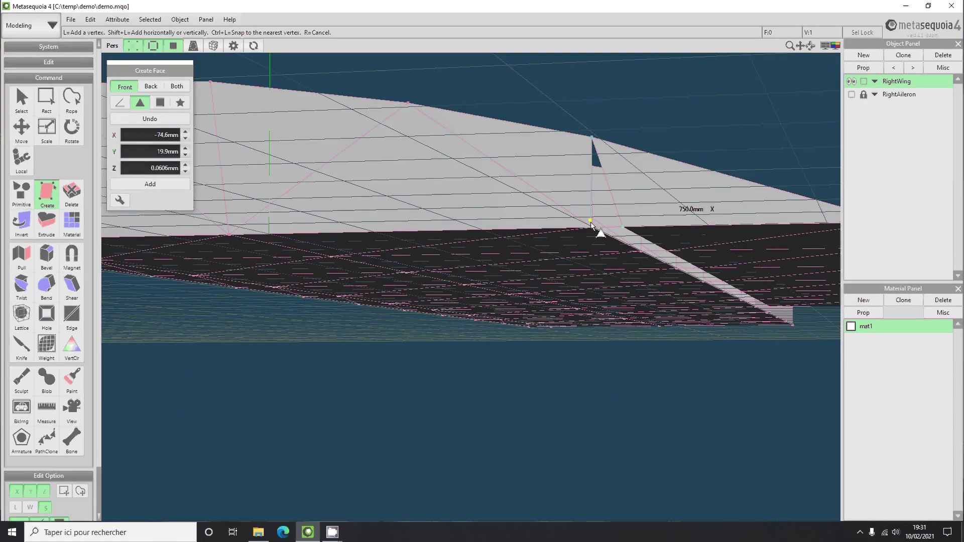
- Start closing the narrow spanwise gap in RightWing's underside with triangular faces between the root and the Z 75 mm section
right_click_drag(619, 226, 604, 214)
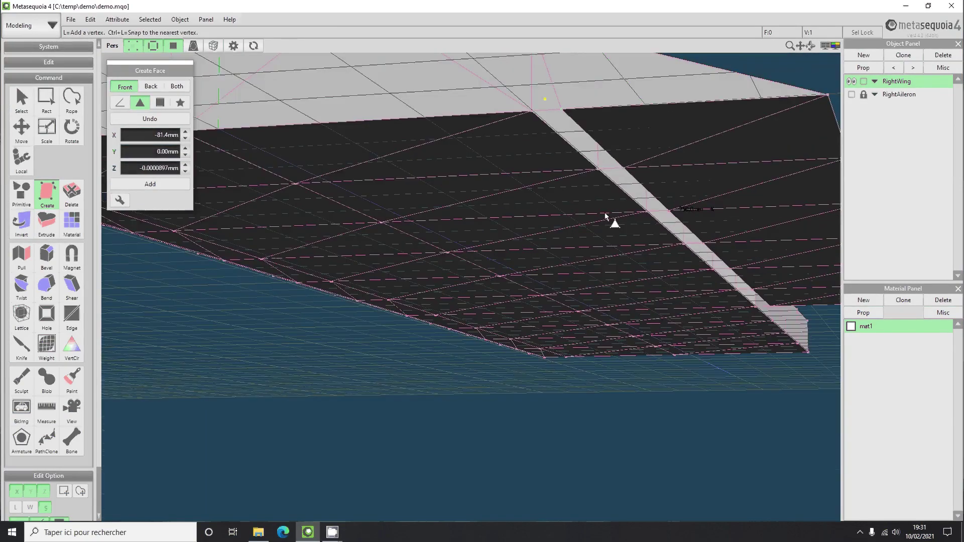
left_click(530, 117)
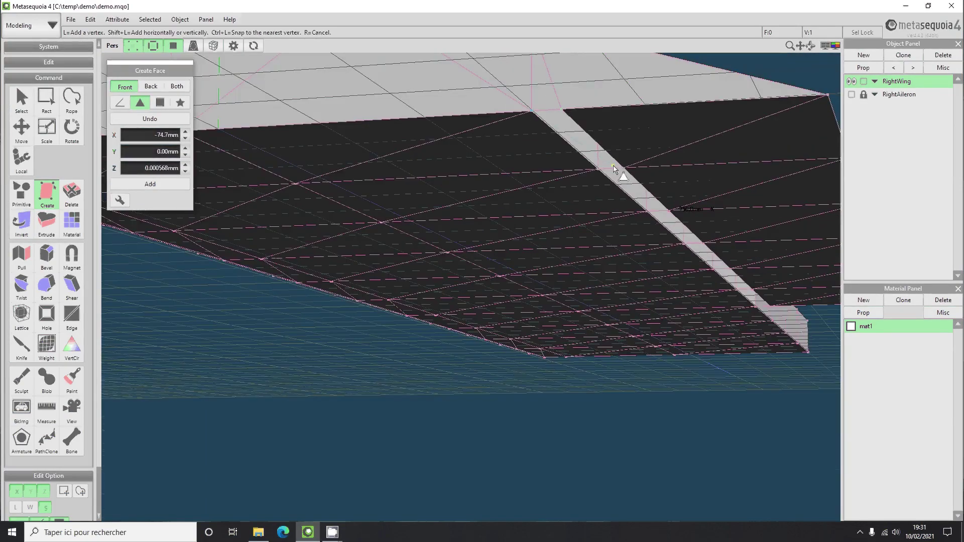
left_click(590, 173)
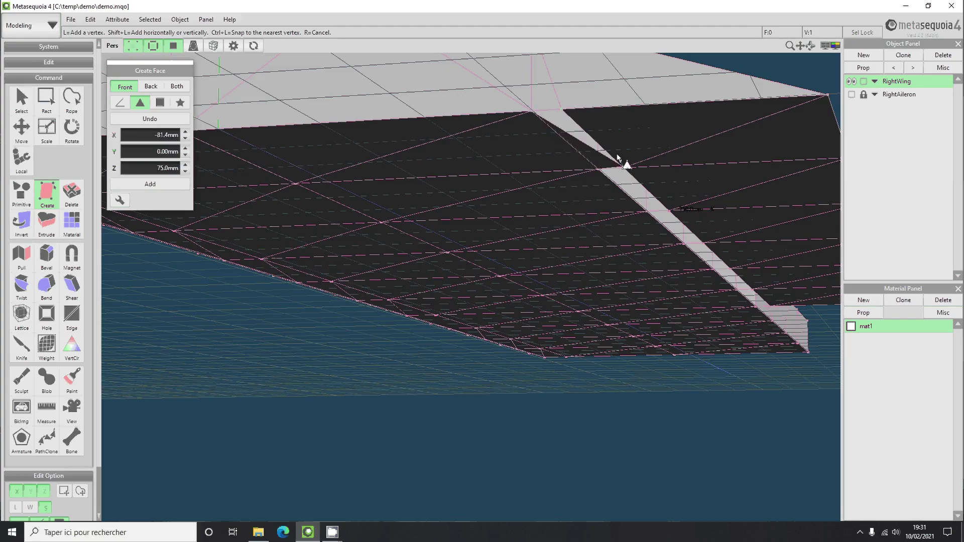
left_click(534, 115)
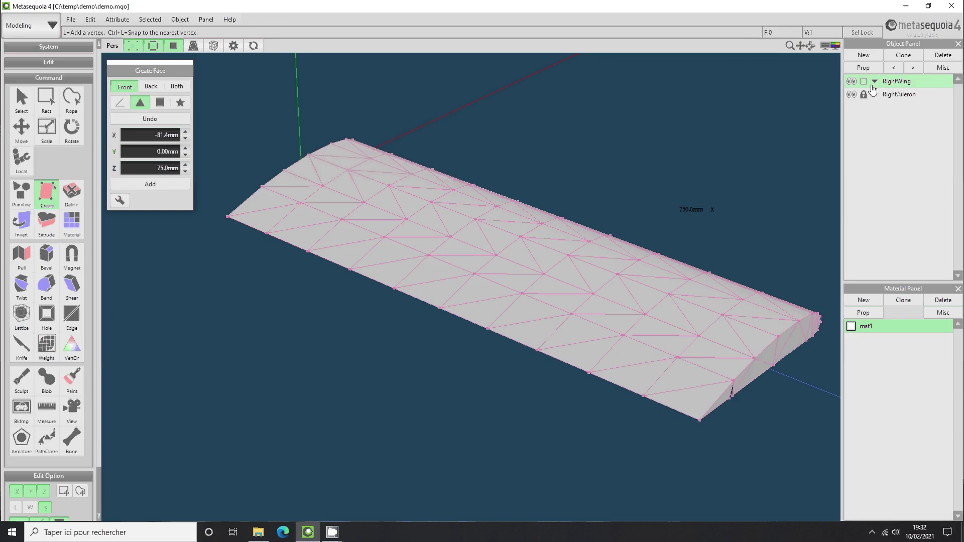
- Unlock RightAileron and clone it together with RightWing, as one symmetric copy of each
left_click(864, 94)
left_click(891, 94, "ctrl")
left_click(901, 57)
left_click(455, 290)
left_click(454, 257)
left_click(454, 290)
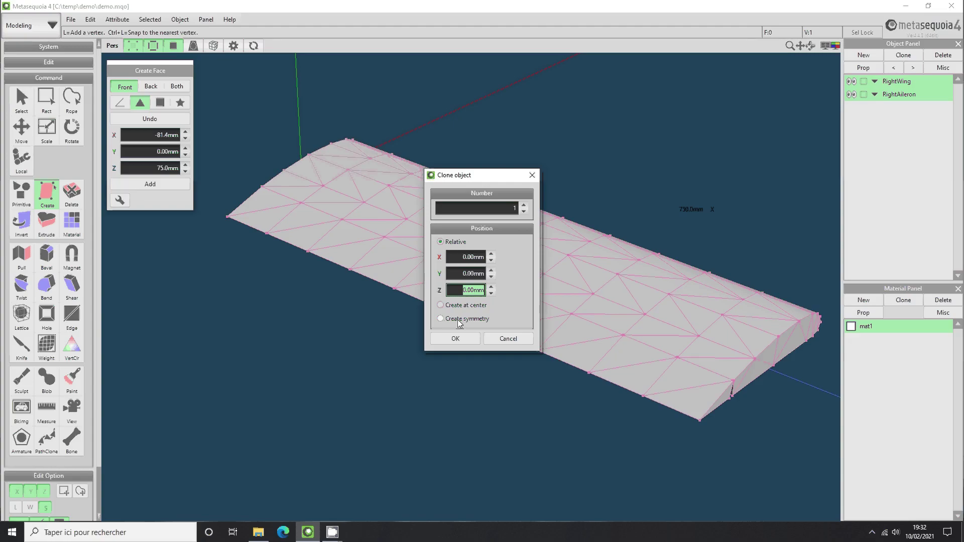
left_click(441, 319)
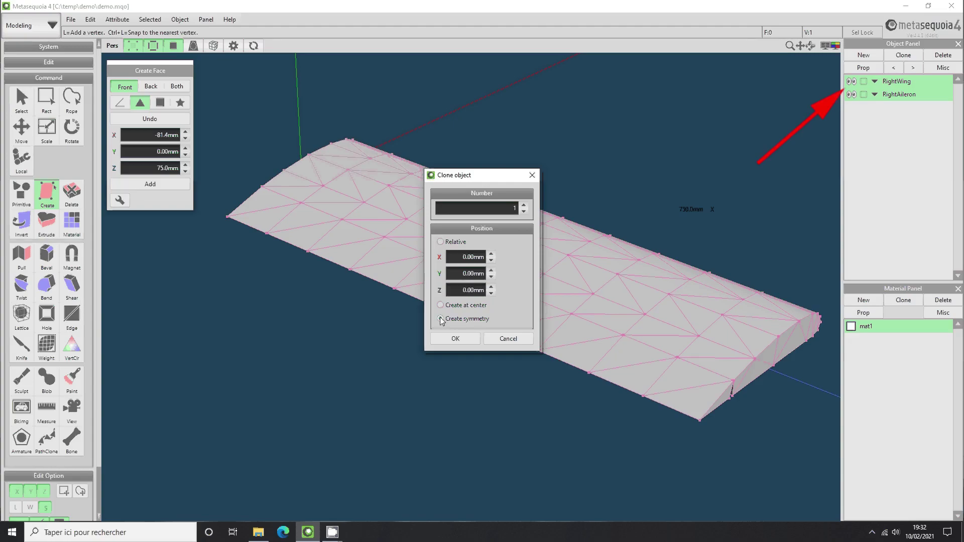
left_click(456, 339)
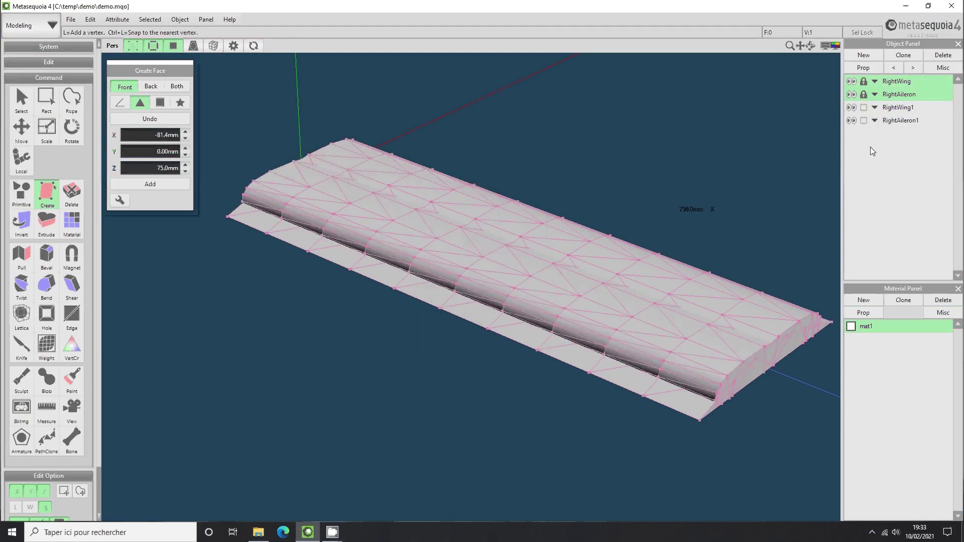
- Rename the cloned wing object RightWing1 as LeftWing
left_click(894, 108)
double_click(894, 109)
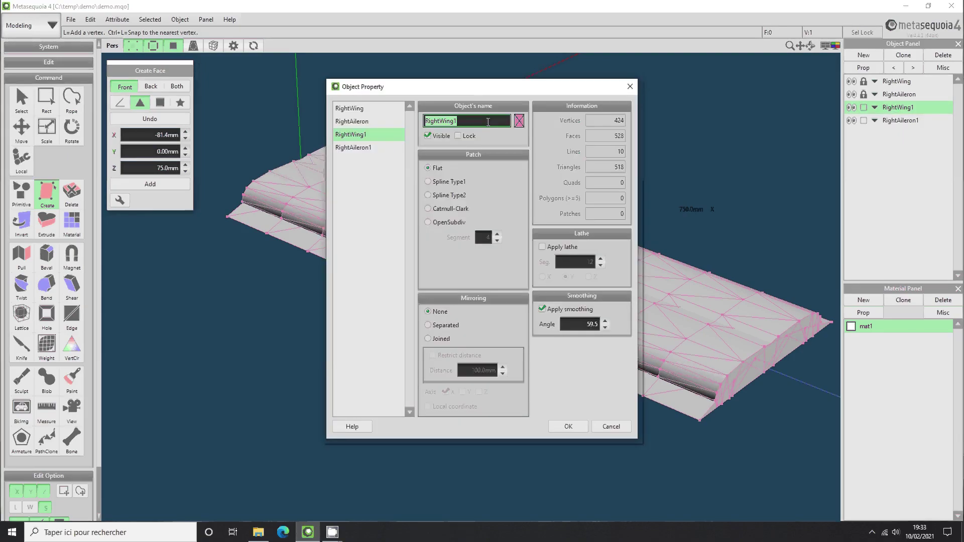
left_click(439, 121)
key("BackSpace")
key("BackSpace")
key("BackSpace")
key("BackSpace")
key("BackSpace")
type("Left")
key("End")
key("BackSpace")
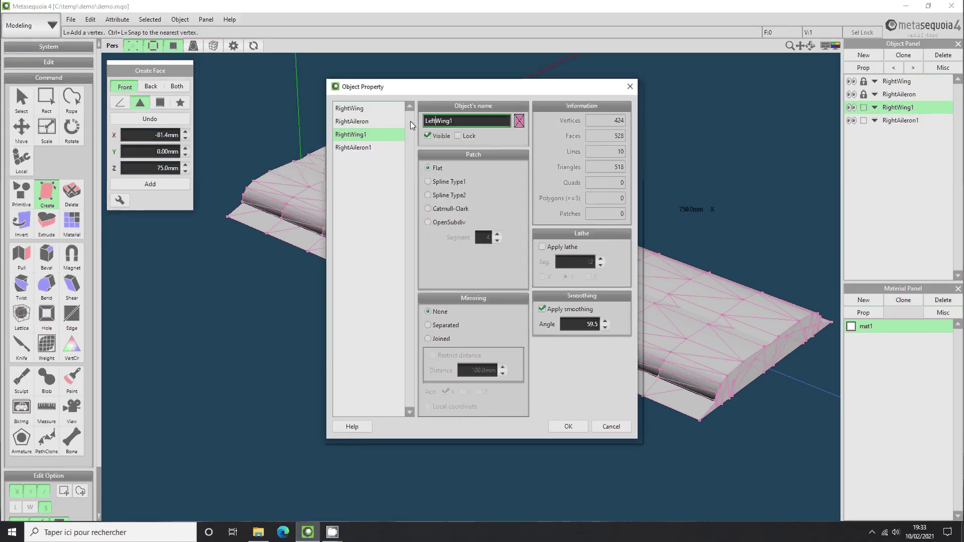
left_click(566, 426)
- Rename the cloned aileron object RightAileron1 as LeftAileron
double_click(900, 120)
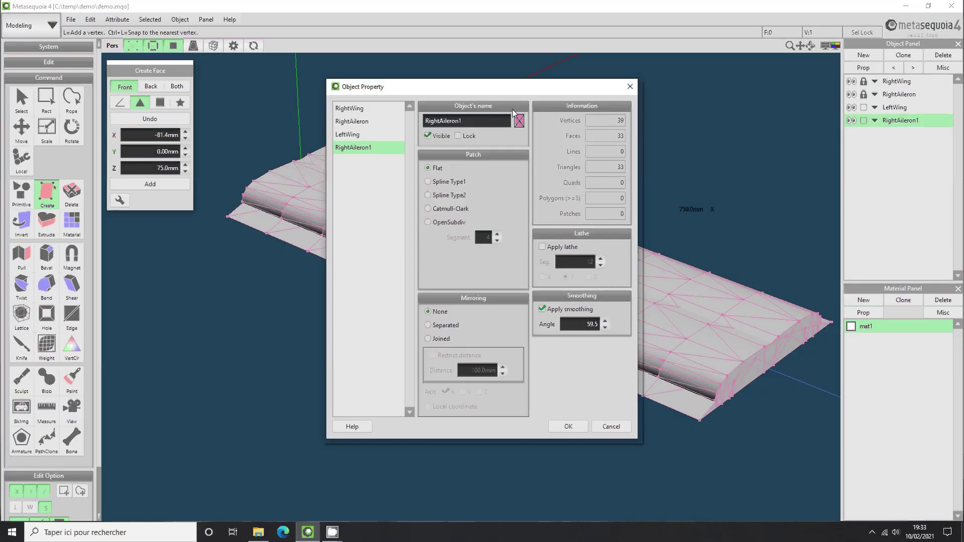
left_click(440, 121)
key("BackSpace")
key("BackSpace")
key("BackSpace")
key("BackSpace")
key("BackSpace")
type("L")
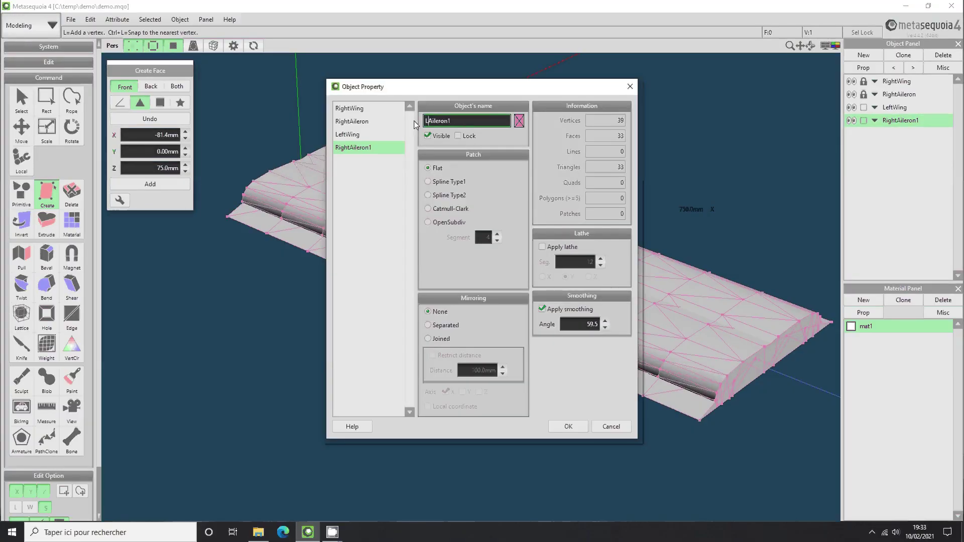
type("eft")
left_click(460, 121)
key("BackSpace")
left_click(567, 425)
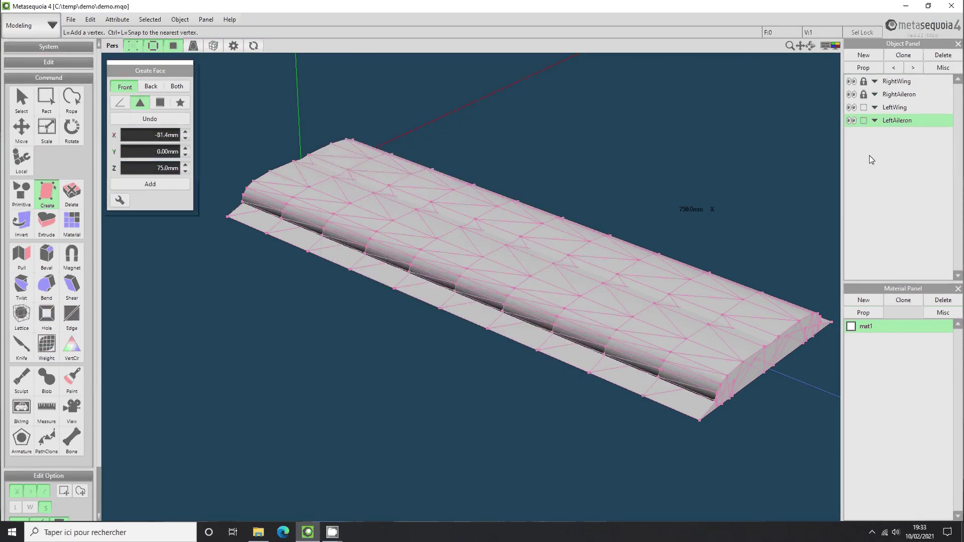
- Select all geometry of LeftWing and LeftAileron and rotate it together by 180° about the vertical Y axis
left_click(891, 109)
left_click(893, 120, "shift")
right_click(891, 110)
left_click(895, 119)
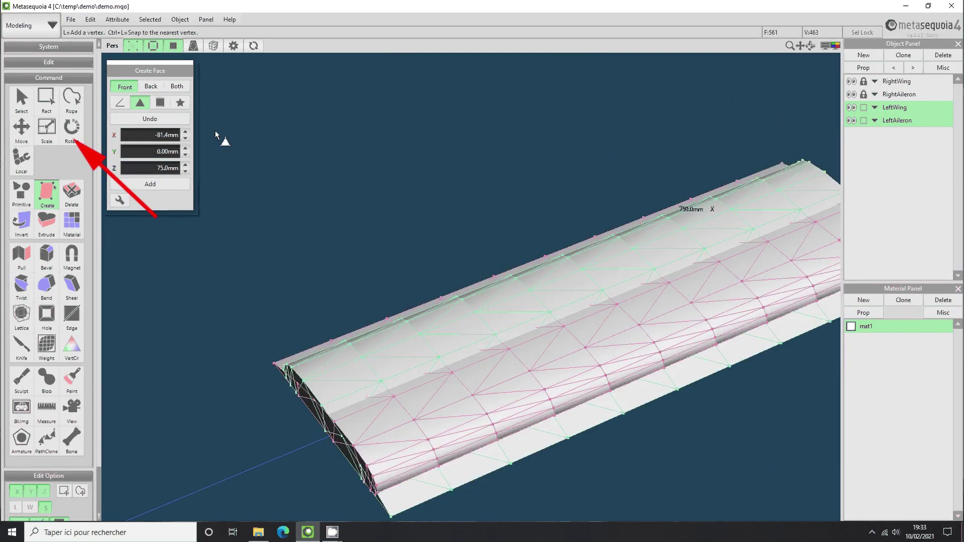
left_click(72, 131)
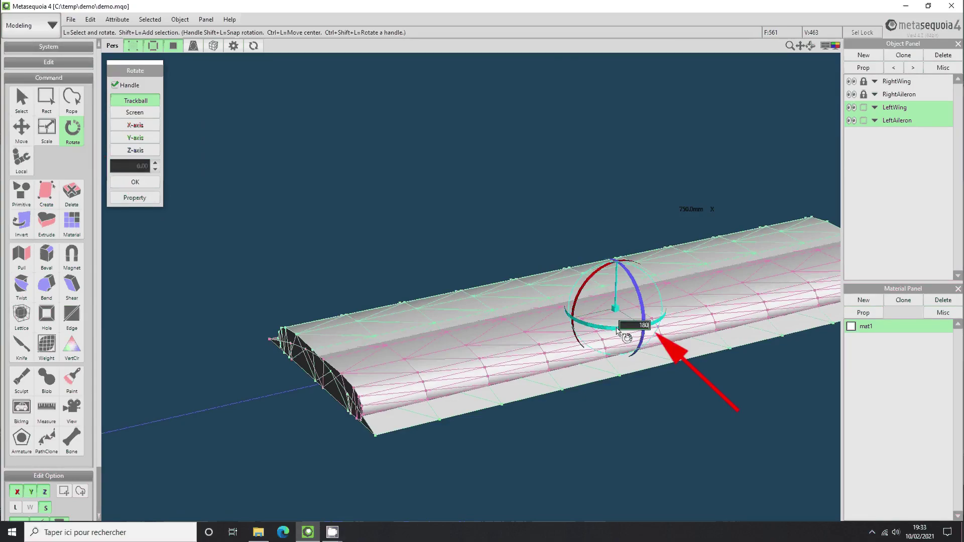
left_click_drag(617, 329, 618, 329)
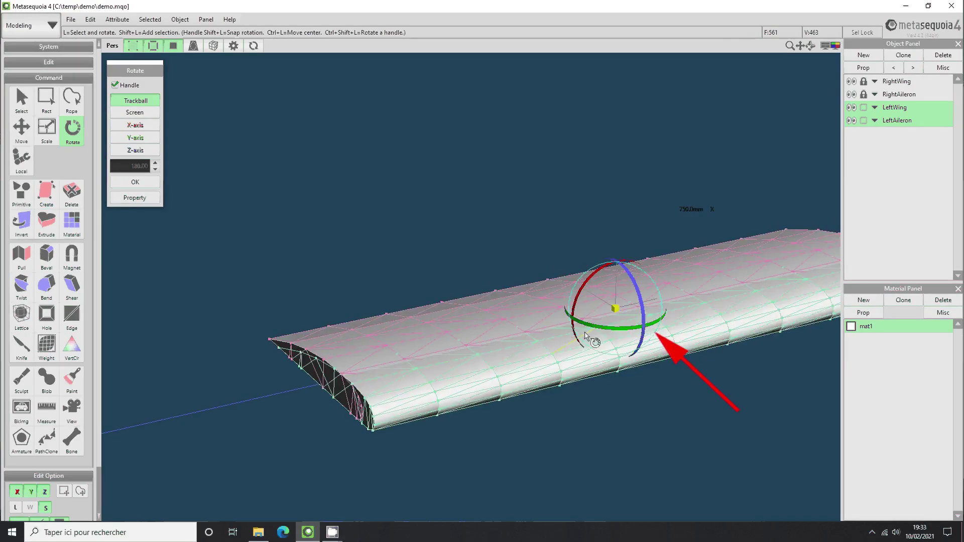
- Move the selected left wing and aileron to an absolute Z position of 0 mm
left_click(19, 130)
right_click_drag(206, 281, 198, 231)
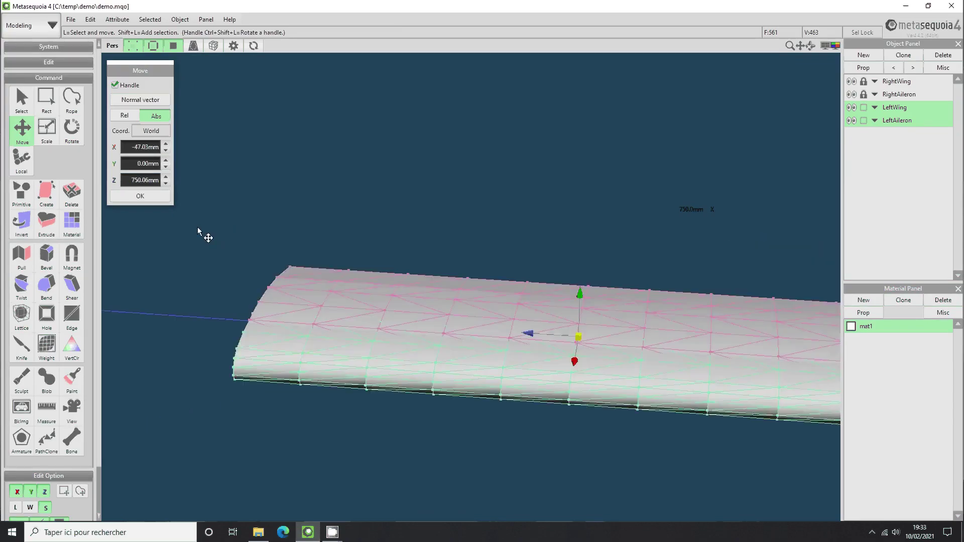
left_click(130, 180)
type("0")
left_click(141, 196)
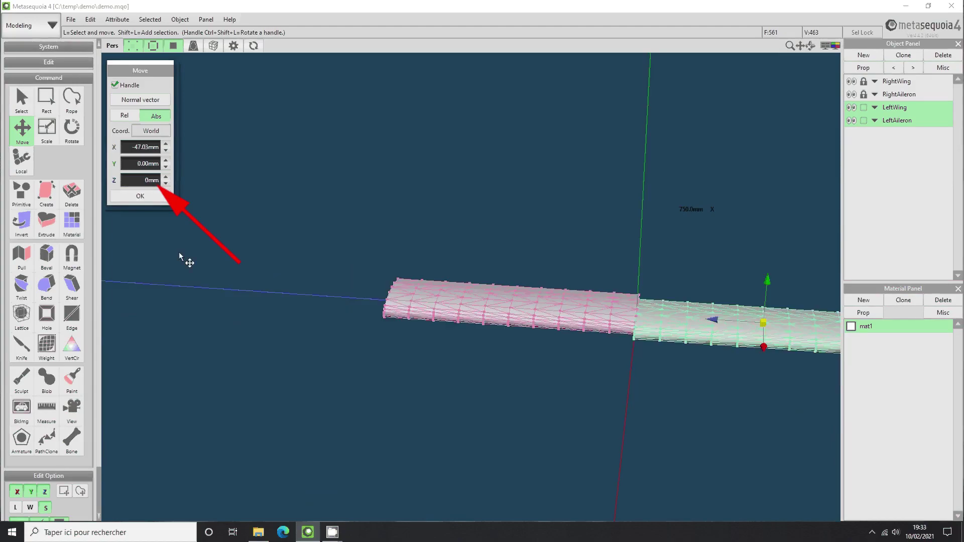
- Rotate the selected left wing and aileron by 4° about the X axis to give them dihedral
mouse_move(165, 273)
right_mouse_down()
mouse_move(125, 275)
mouse_move(378, 447)
right_mouse_up()
left_click_drag(466, 474, 476, 478)
scroll(441, 461, "up", 5)
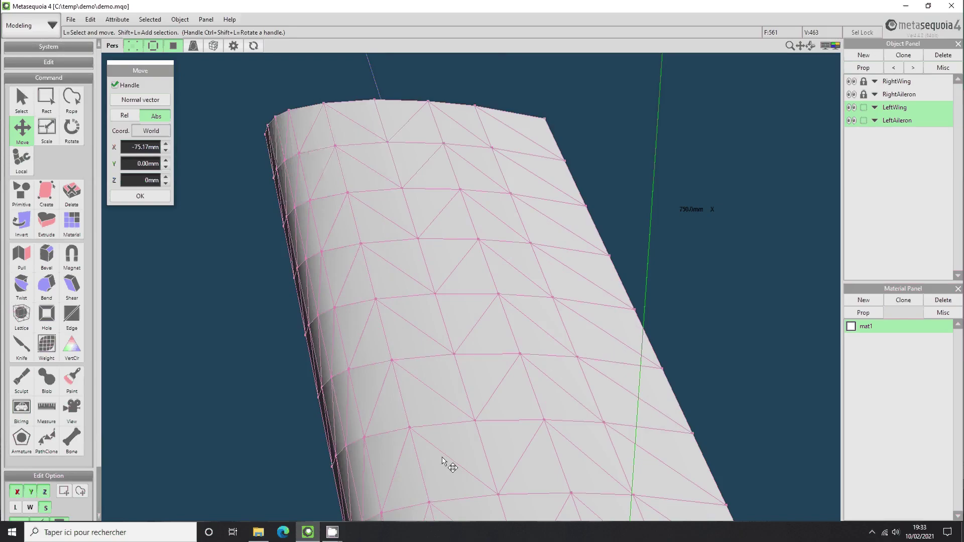
scroll(442, 461, "down", 3)
mouse_move(710, 400)
right_mouse_down()
mouse_move(714, 392)
mouse_move(677, 384)
mouse_move(634, 400)
mouse_move(603, 379)
mouse_move(701, 393)
right_mouse_up()
key("r")
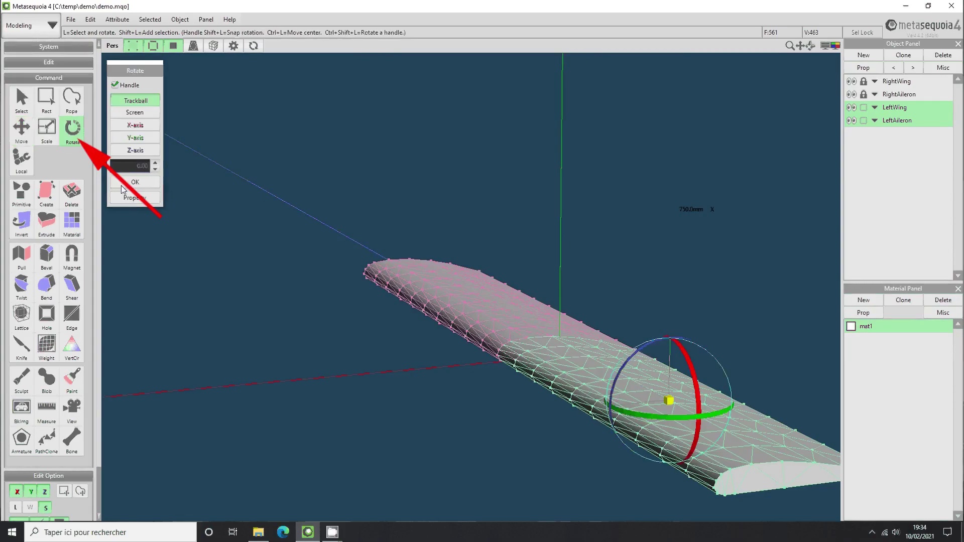
left_click(699, 395)
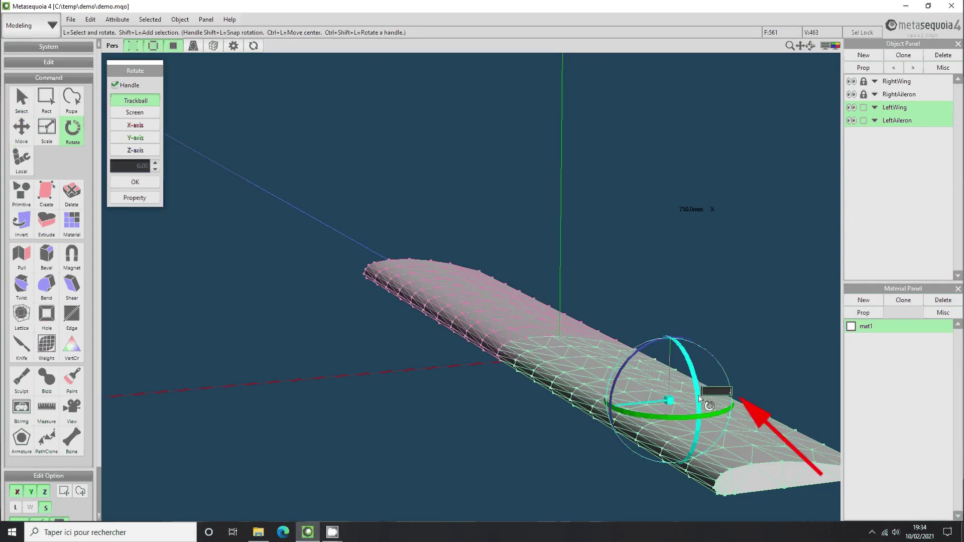
key("Return")
mouse_move(549, 456)
right_mouse_down()
mouse_move(572, 451)
mouse_move(534, 465)
mouse_move(602, 409)
right_mouse_up()
left_click_drag(603, 410, 605, 407)
right_click_drag(605, 407, 567, 467)
- Unlock RightWing and RightAileron, and clear the selection on the left wing and aileron
left_click(862, 80)
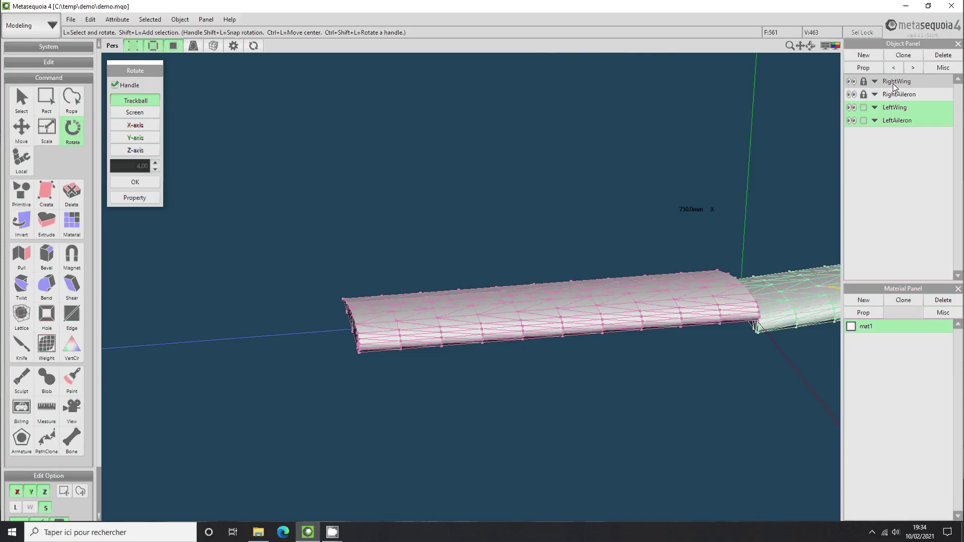
left_click(862, 94)
right_click(897, 110)
left_click(896, 130)
- Select all geometry of RightWing and RightAileron and rotate it together by -4° about the X axis
left_click(892, 93)
left_click(891, 82, "shift")
right_click(891, 80)
left_click(893, 88)
right_click_drag(778, 181, 533, 289)
left_click(530, 281)
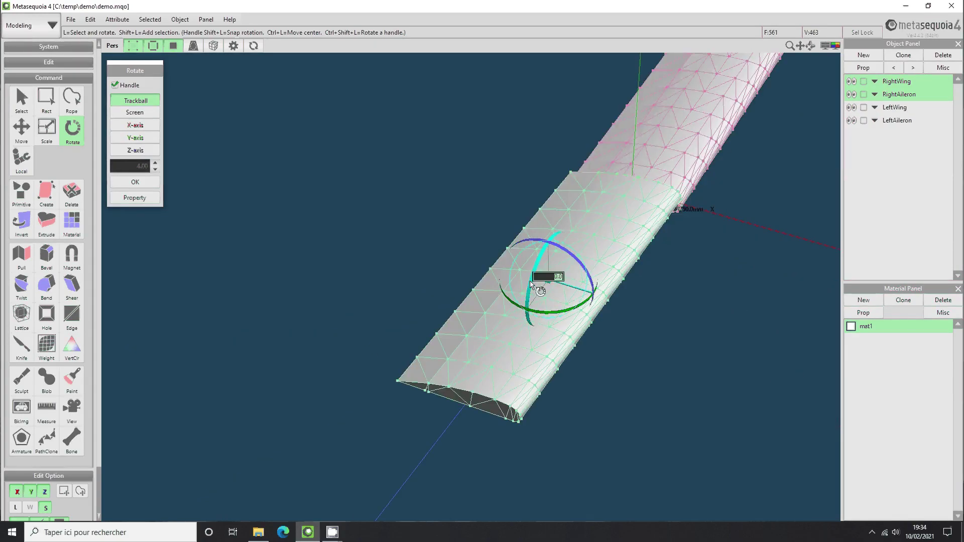
type("-4")
key("Return")
right_click_drag(700, 336, 619, 384)
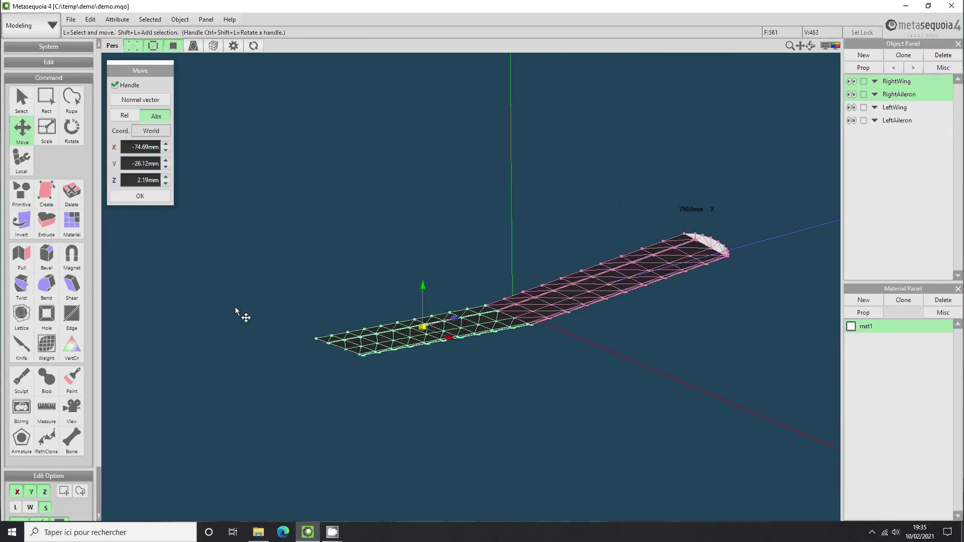
- Turn off the display of points and edge lines to show only the wings' shaded faces
right_click_drag(235, 309, 223, 90)
left_click(153, 45)
mouse_move(266, 221)
right_mouse_down()
mouse_move(243, 175)
mouse_move(345, 239)
mouse_move(354, 181)
mouse_move(299, 212)
mouse_move(311, 251)
right_mouse_up()
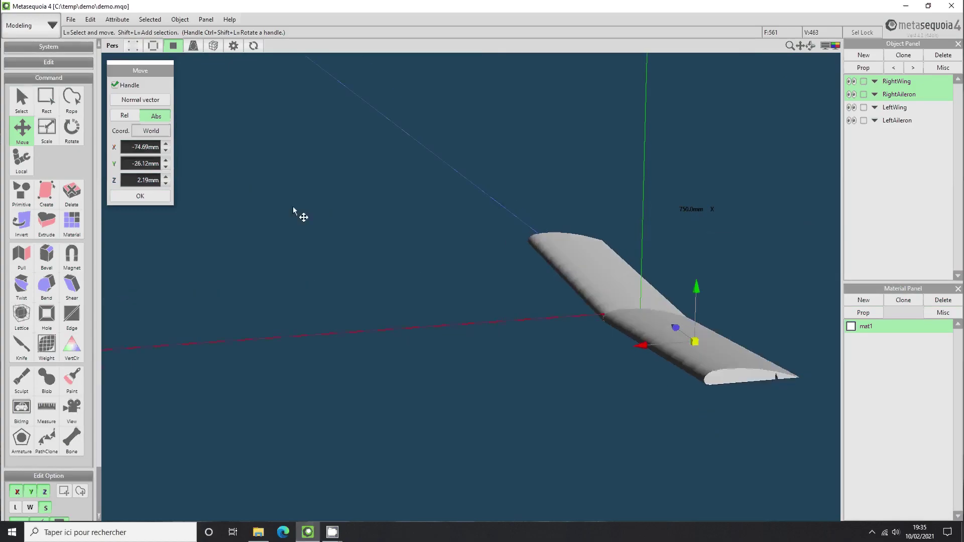